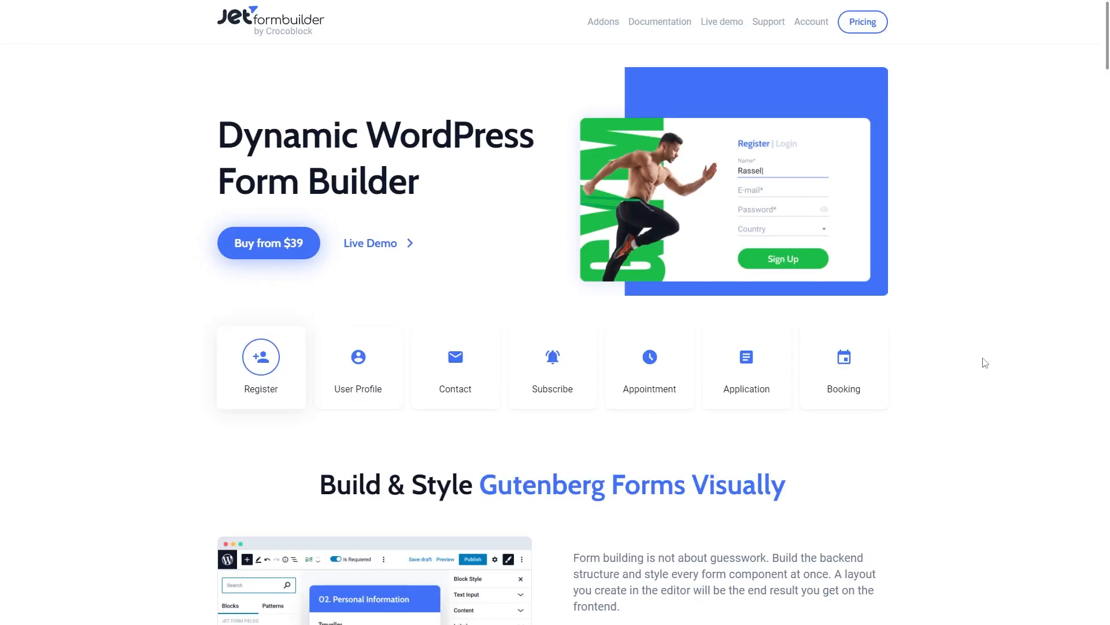
Step: Browse the PRO addons down to Payments and open the WooCommerce Cart & Checkout addon page
{"action": "left_click", "coordinate": [612, 27]}
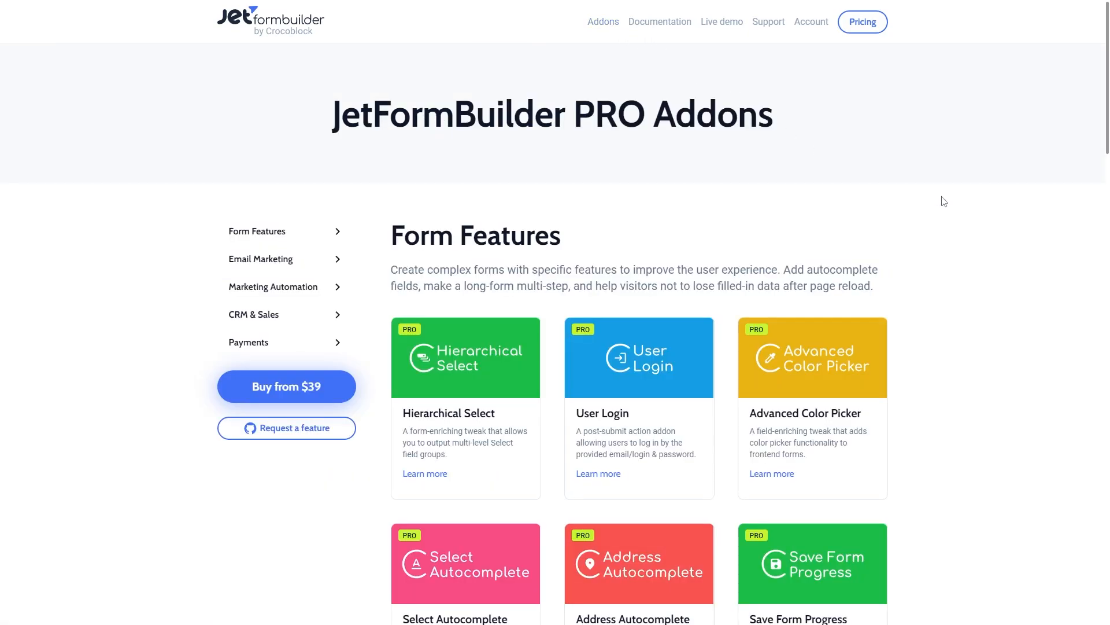
{"action": "middle_click", "coordinate": [981, 209]}
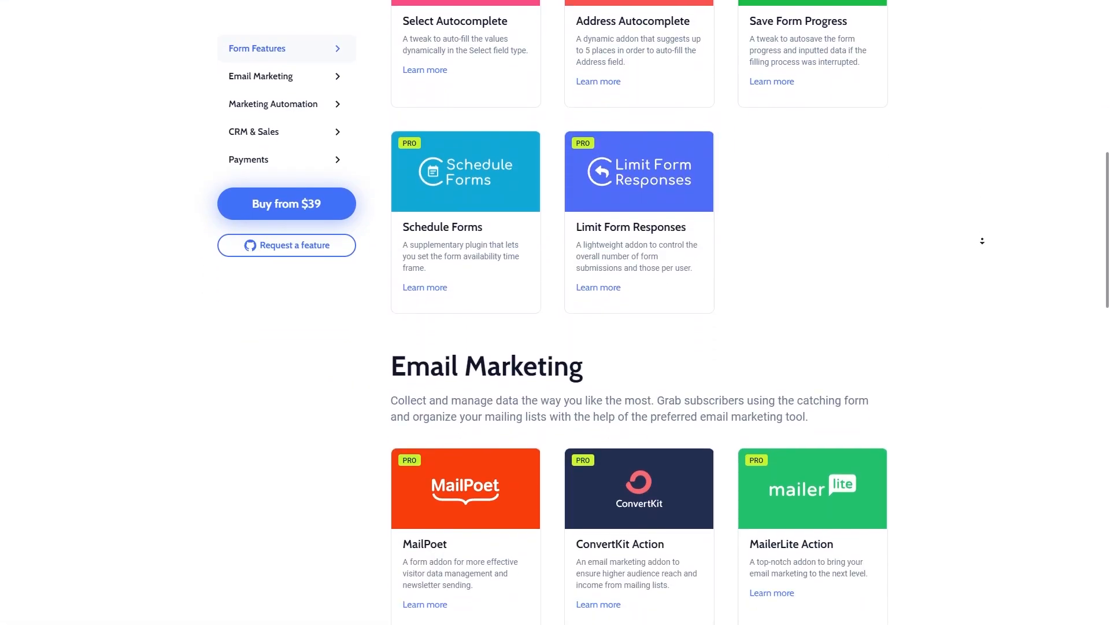
{"action": "middle_click", "coordinate": [982, 240]}
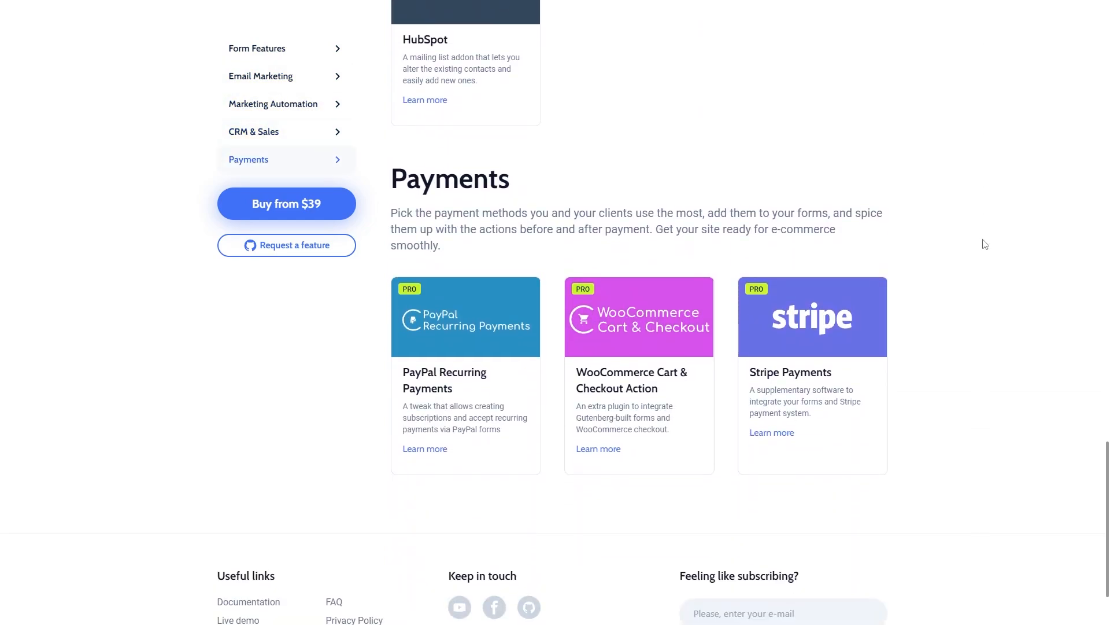
{"action": "left_click", "coordinate": [641, 344]}
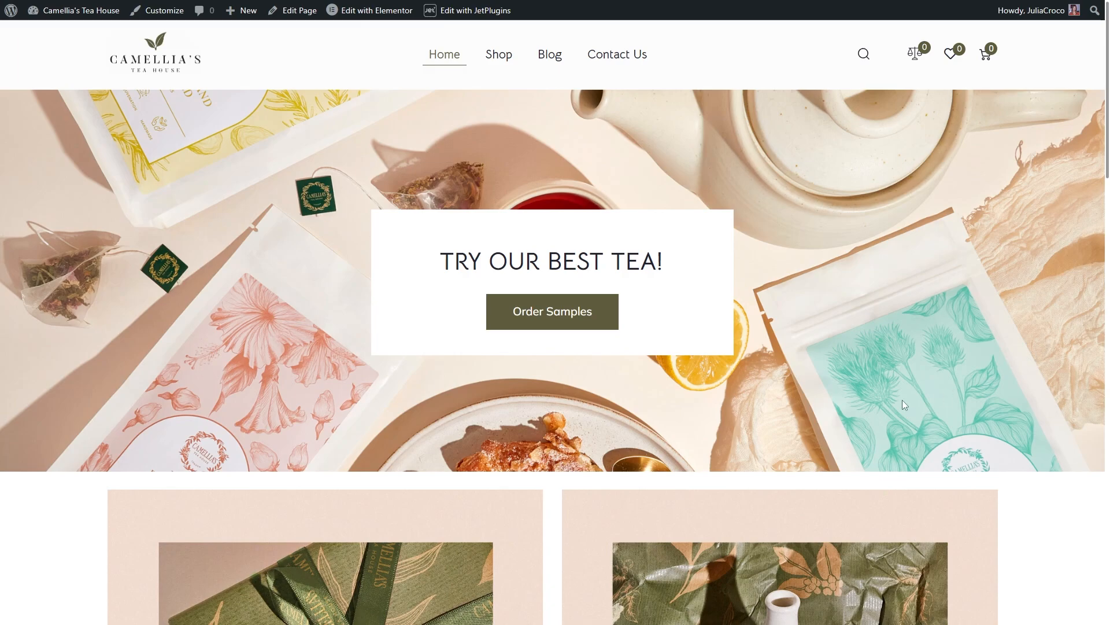
Step: Follow the Order Samples link on the homepage, then go to the site's admin Dashboard
{"action": "left_click", "coordinate": [570, 321]}
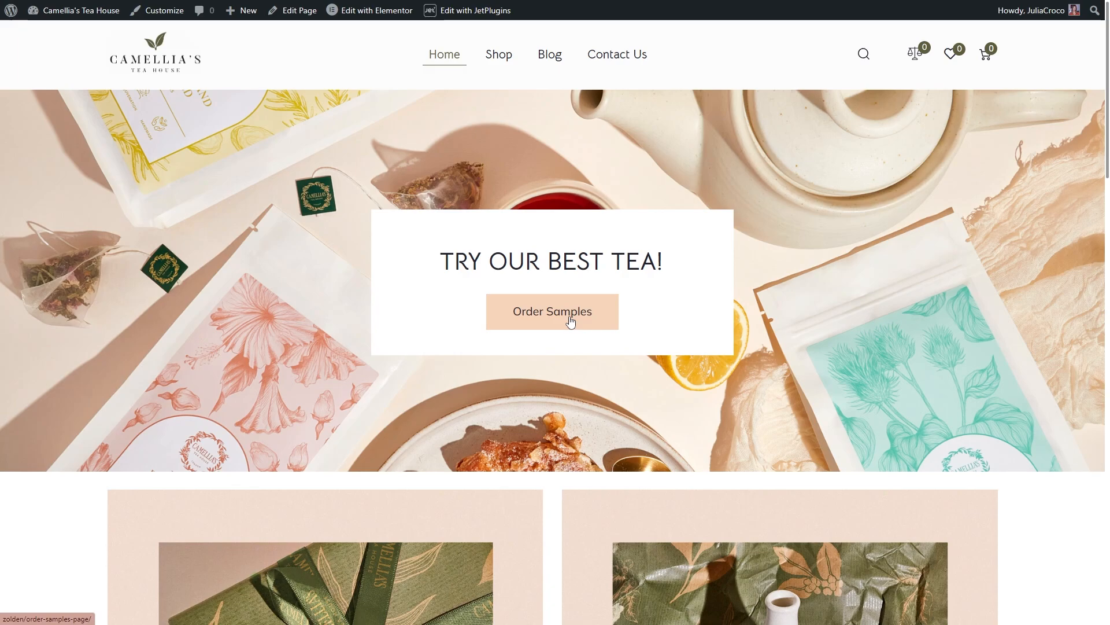
{"action": "left_click", "coordinate": [68, 26]}
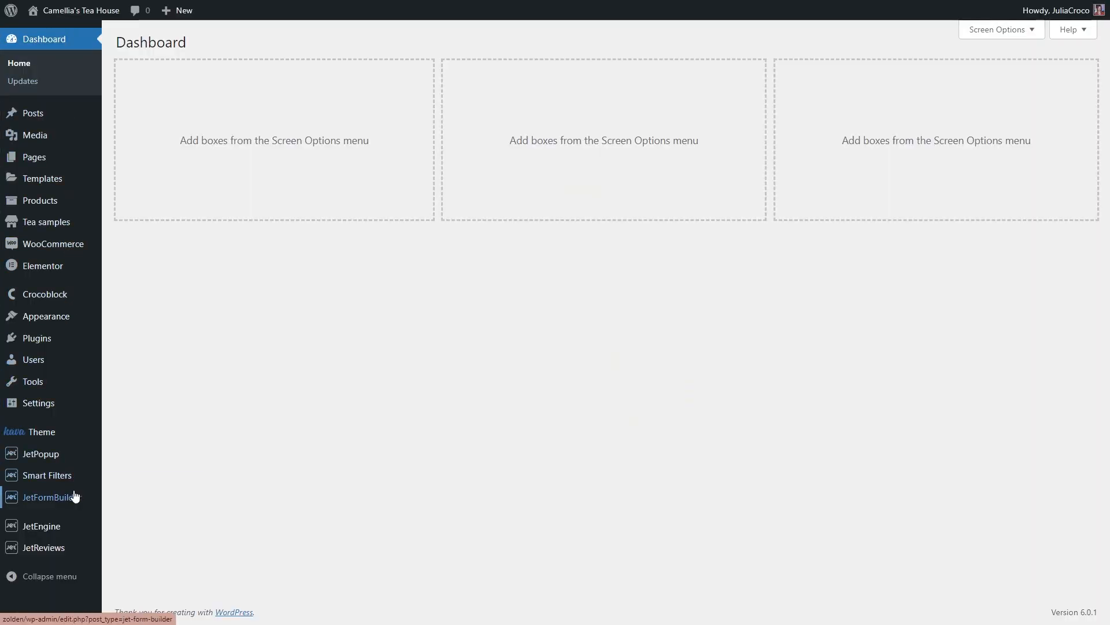
Step: Start a new JetFormBuilder form titled 'Order sample form' and remove its default text field
{"action": "mouse_move", "coordinate": [84, 499]}
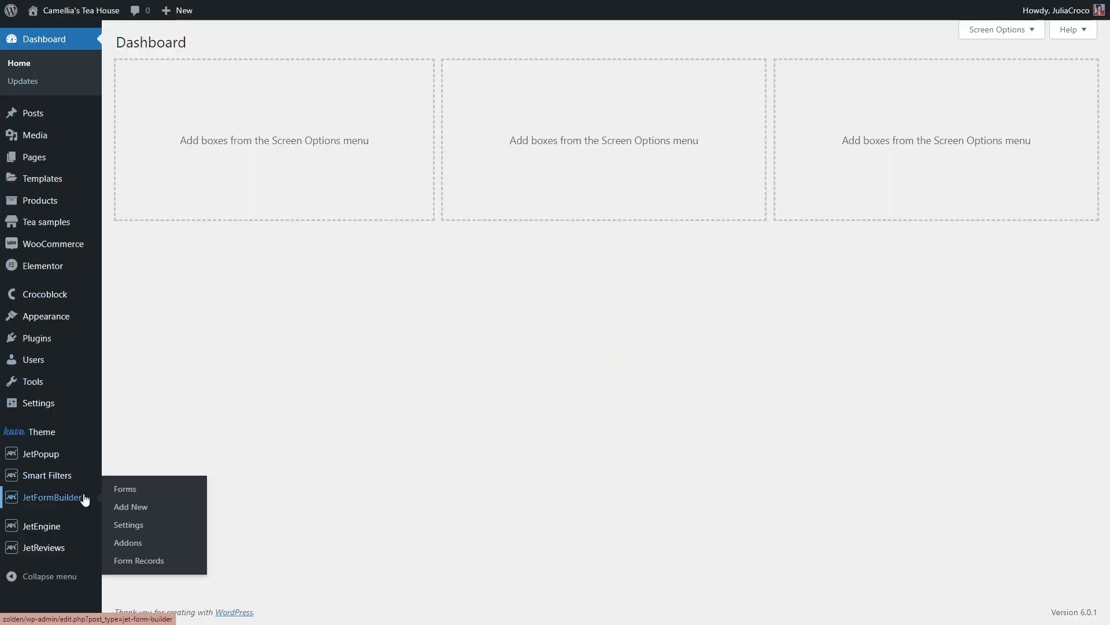
{"action": "left_click", "coordinate": [163, 511]}
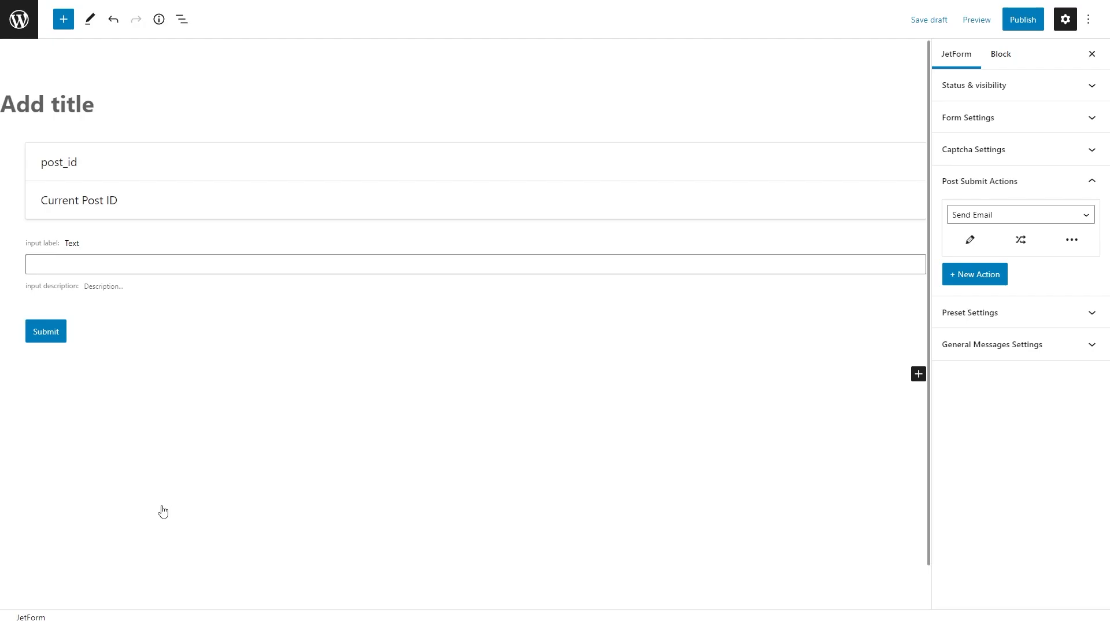
{"action": "type", "text": "Order sample form"}
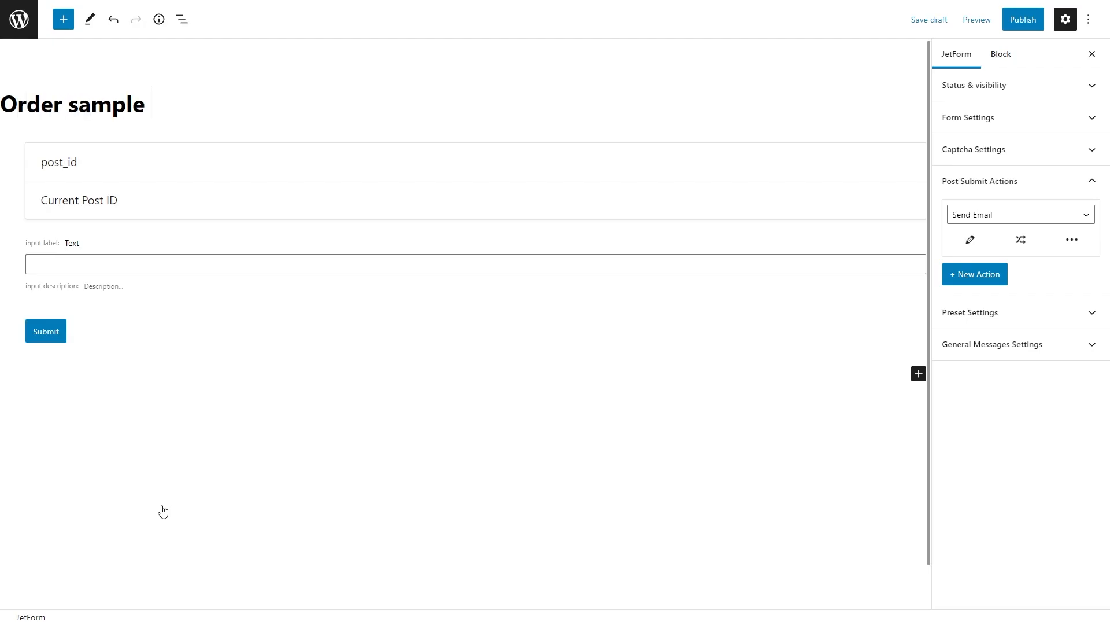
{"action": "left_click", "coordinate": [194, 293]}
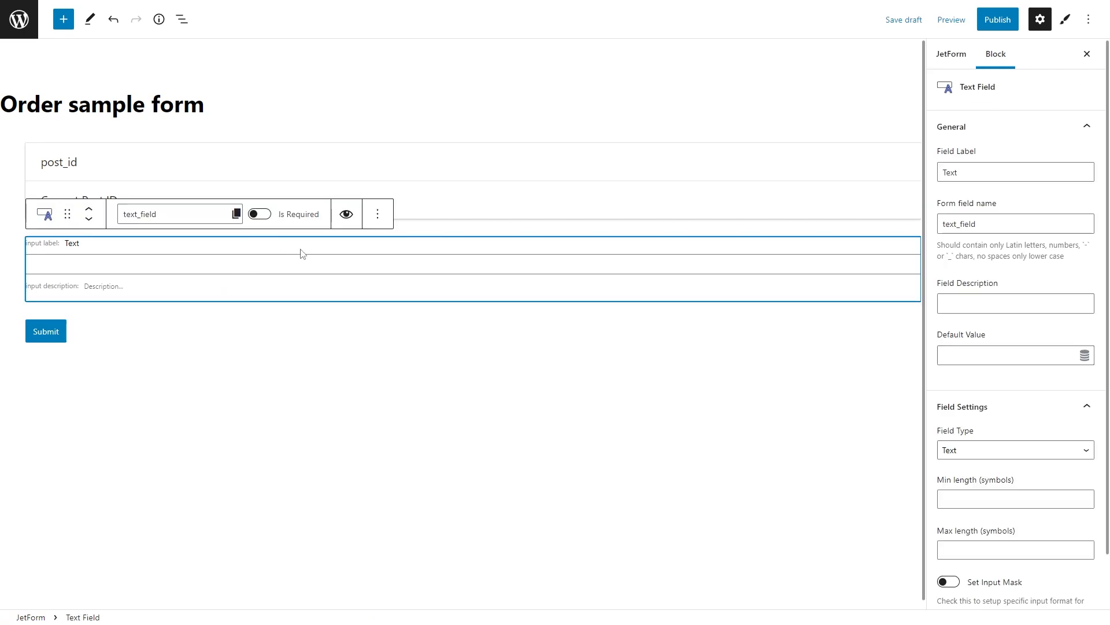
{"action": "left_click", "coordinate": [378, 214]}
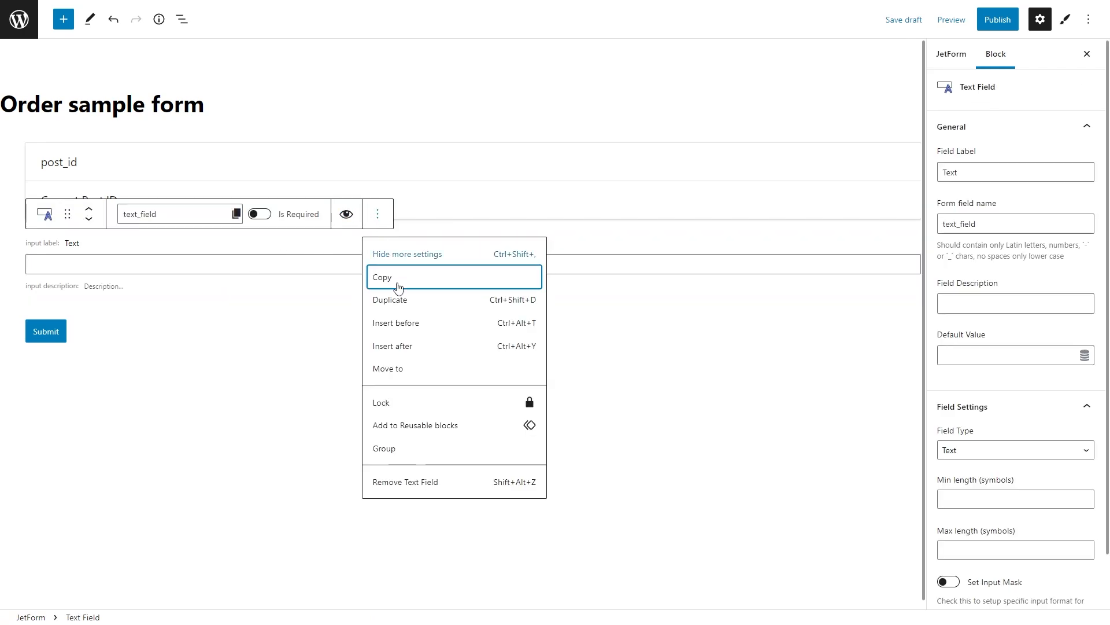
{"action": "left_click", "coordinate": [435, 480]}
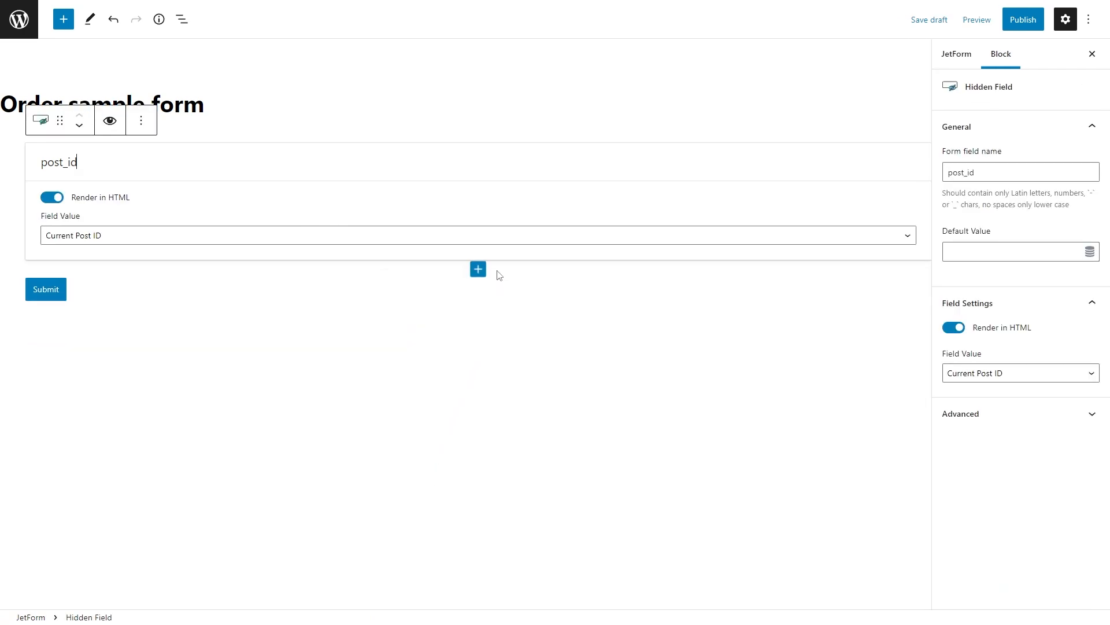
Step: Add a 'Choose a sample' heading field below the post_id field
{"action": "left_click", "coordinate": [478, 269]}
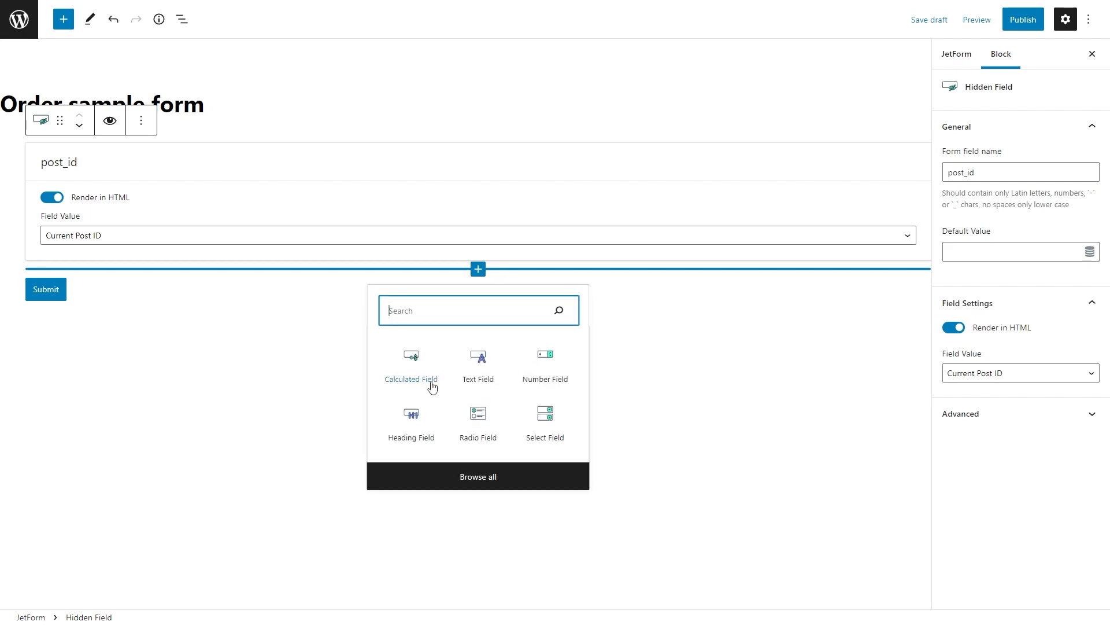
{"action": "left_click", "coordinate": [422, 426]}
{"action": "type", "text": "Choos"}
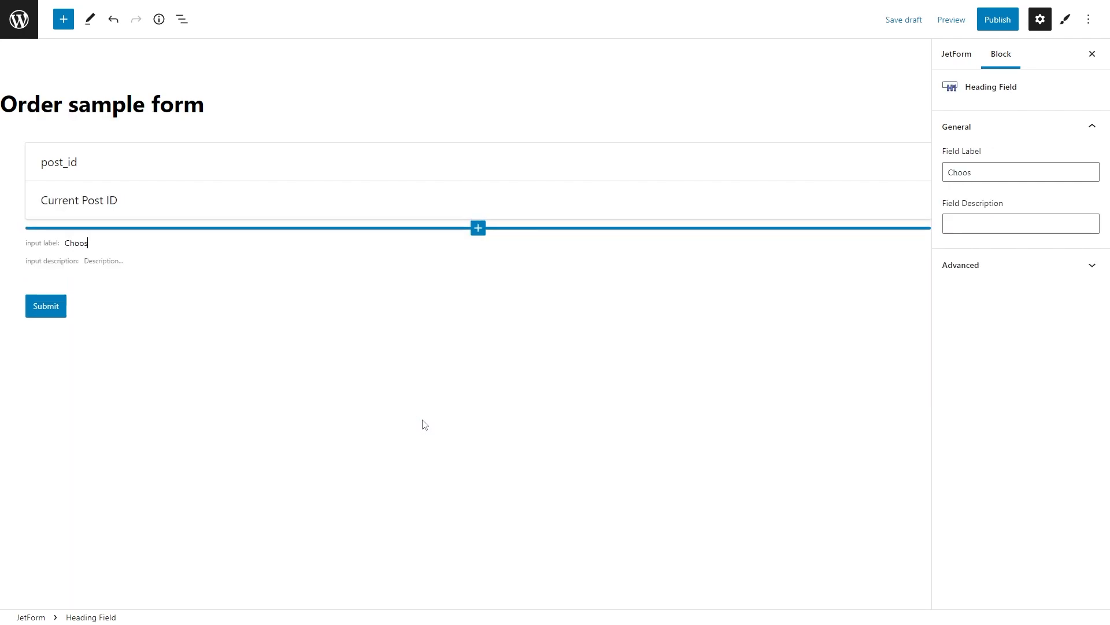
{"action": "type", "text": "e a sample"}
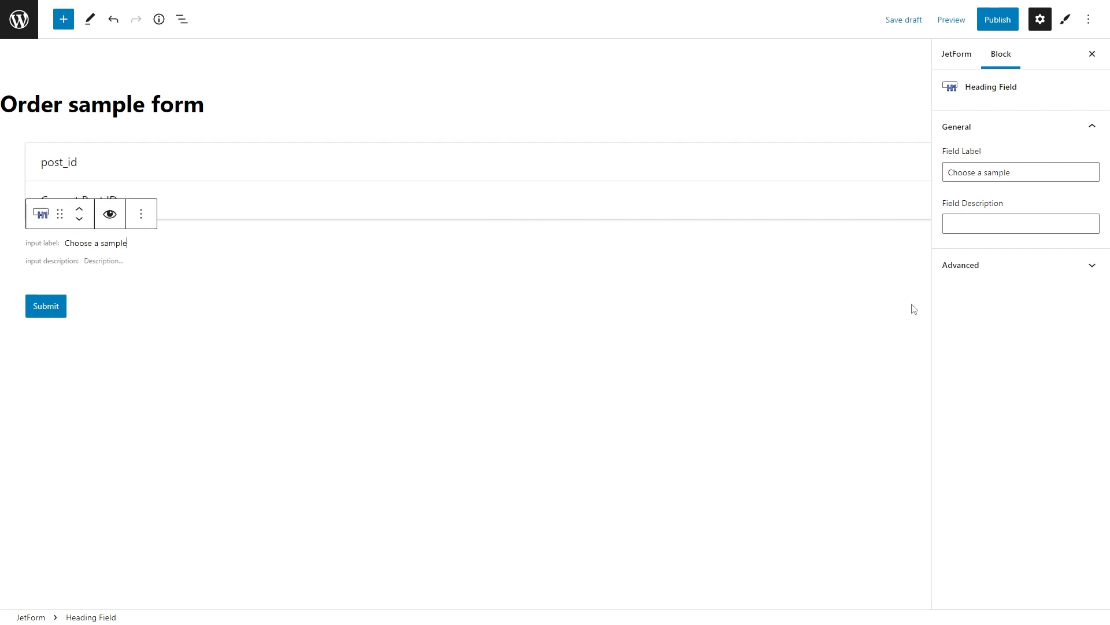
{"action": "left_click", "coordinate": [998, 219]}
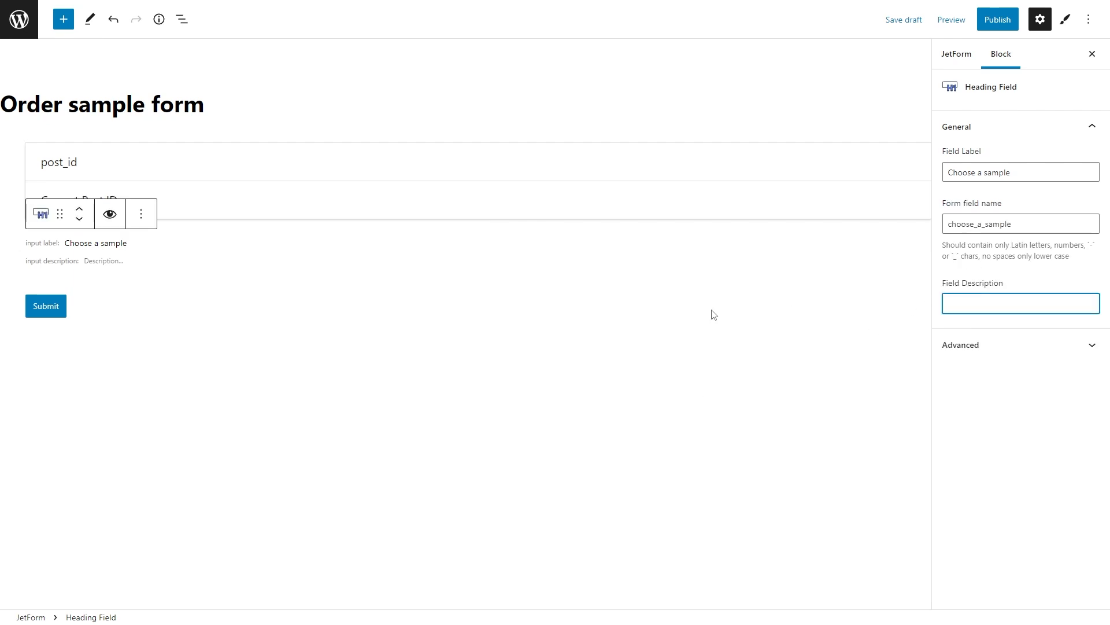
{"action": "left_click", "coordinate": [479, 286]}
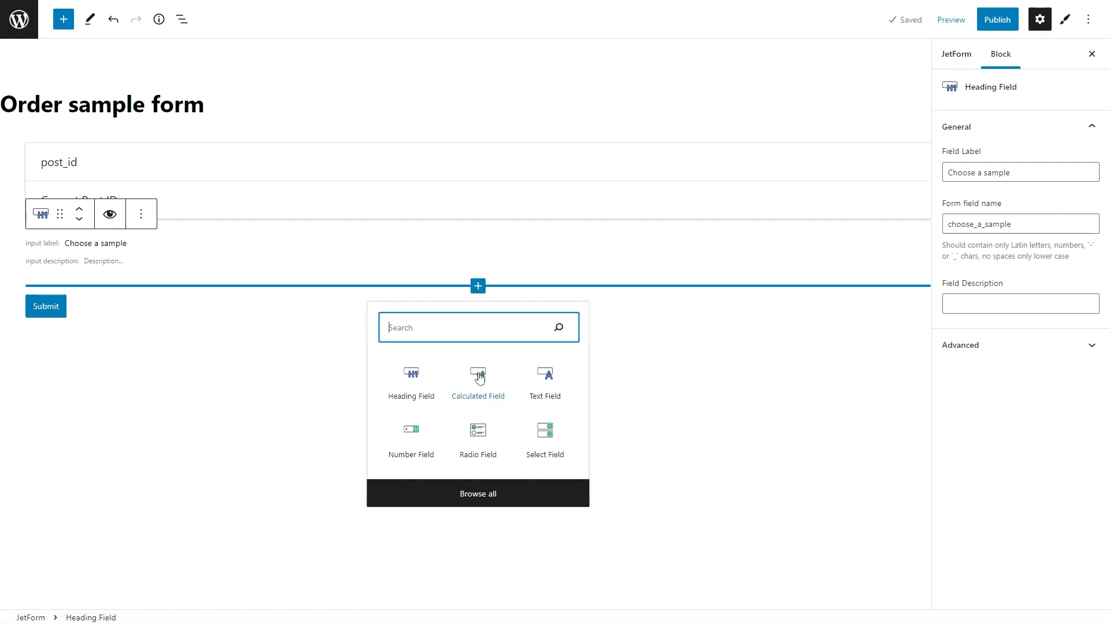
Step: Add a radio field and try Products as its source, then use Manual Input and open its options
{"action": "left_click", "coordinate": [479, 449]}
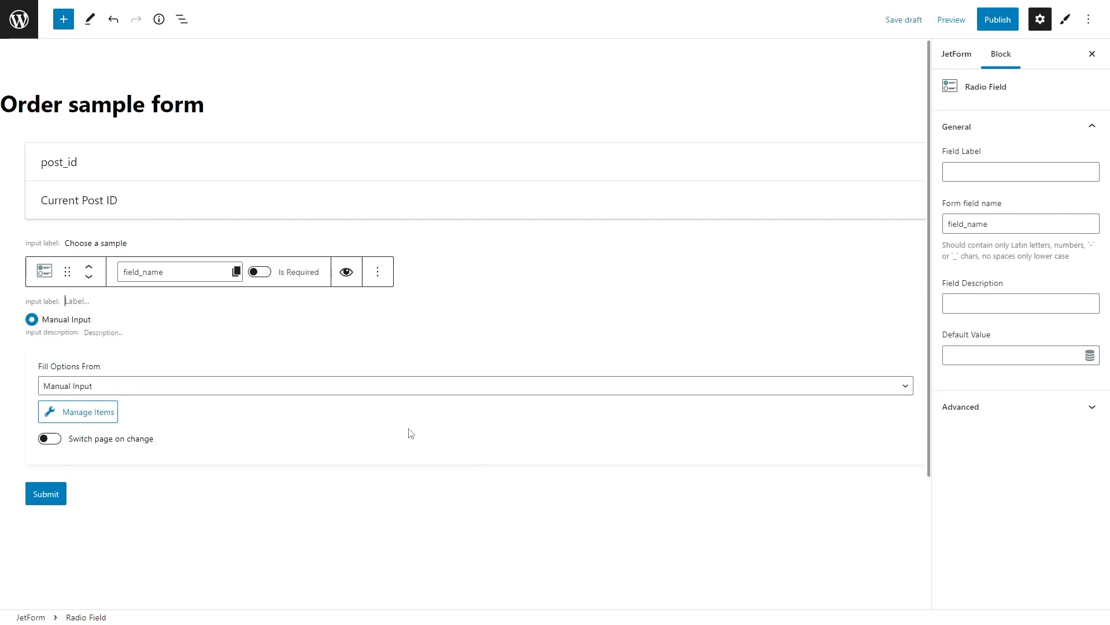
{"action": "left_click", "coordinate": [354, 386]}
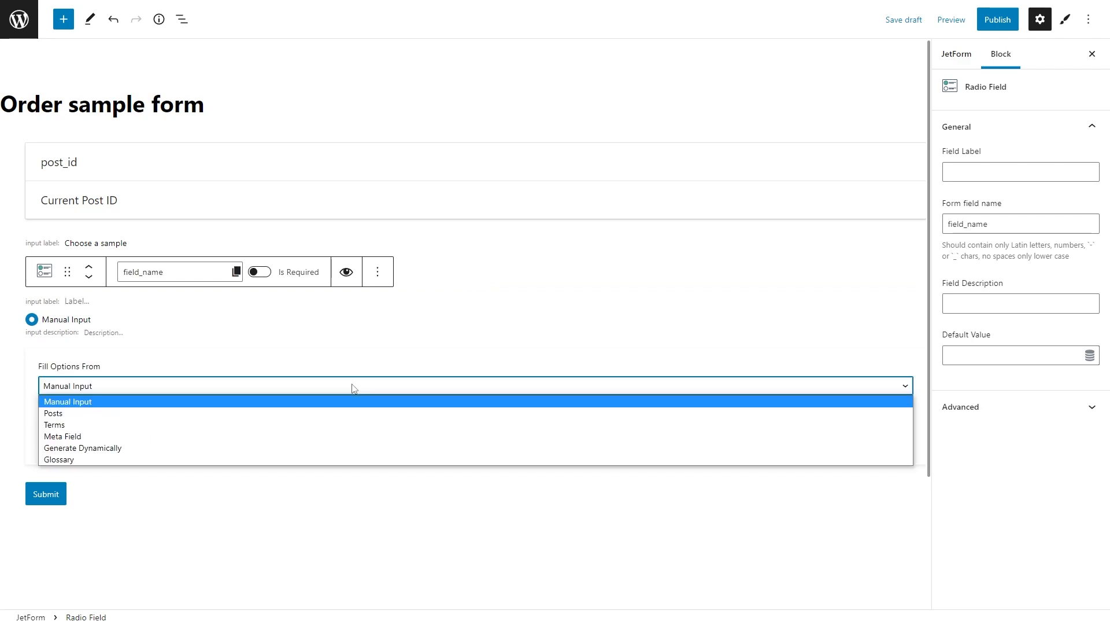
{"action": "left_click", "coordinate": [359, 412]}
{"action": "left_click", "coordinate": [359, 424]}
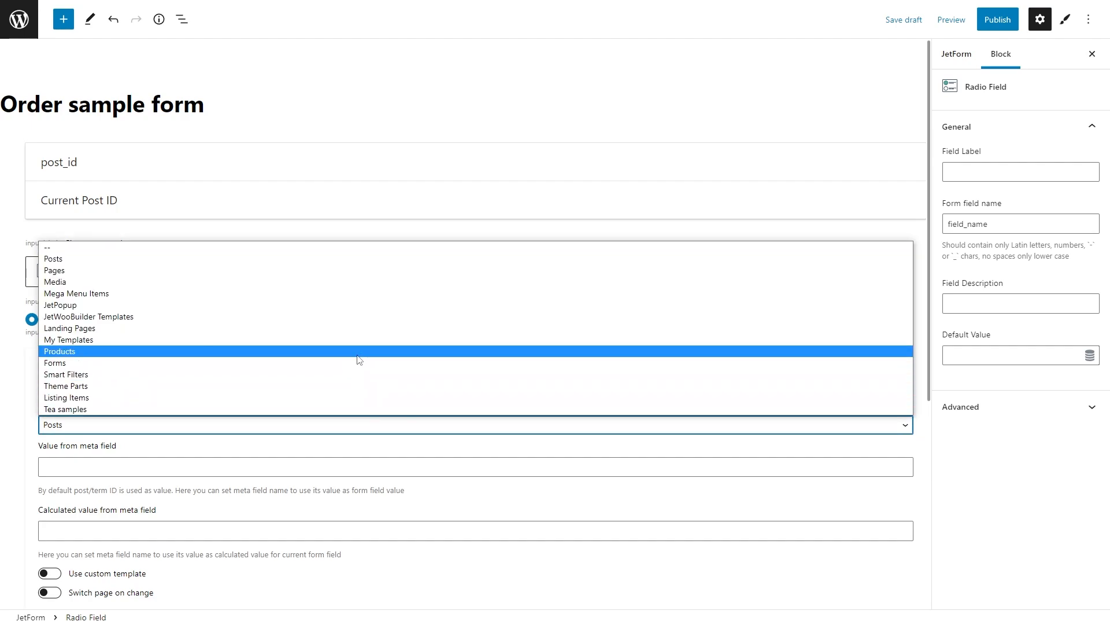
{"action": "left_click", "coordinate": [359, 351]}
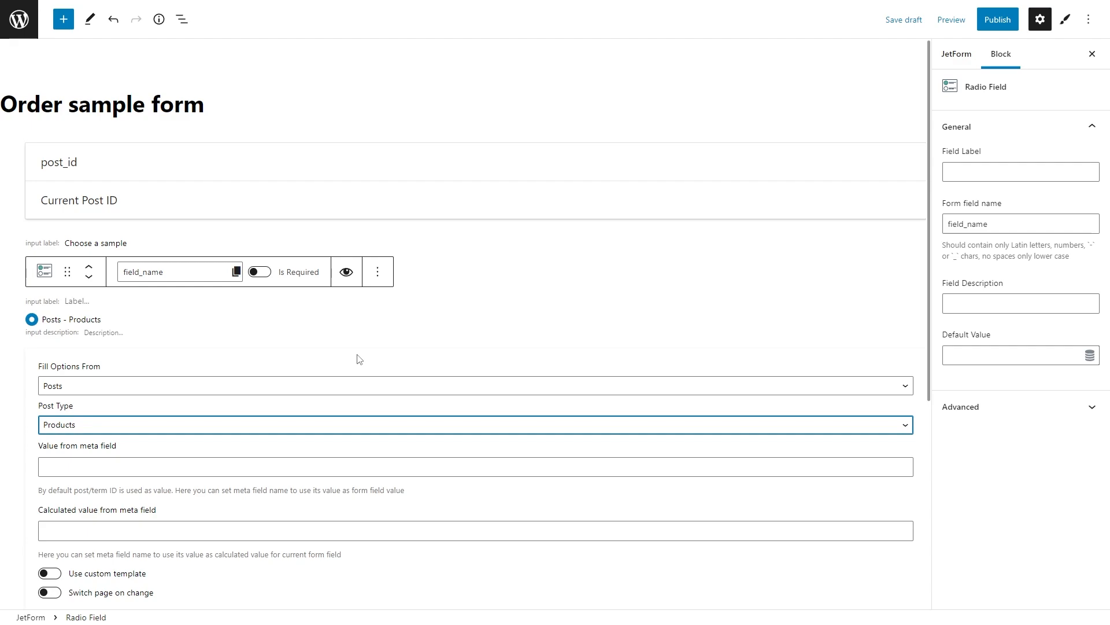
{"action": "left_click", "coordinate": [368, 385]}
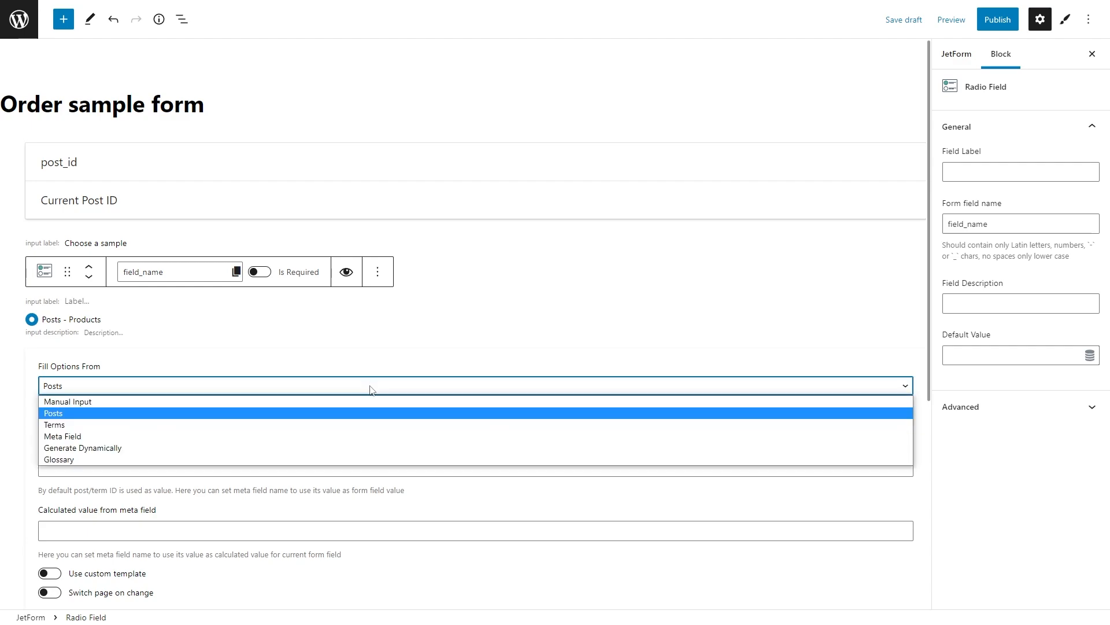
{"action": "left_click", "coordinate": [374, 402]}
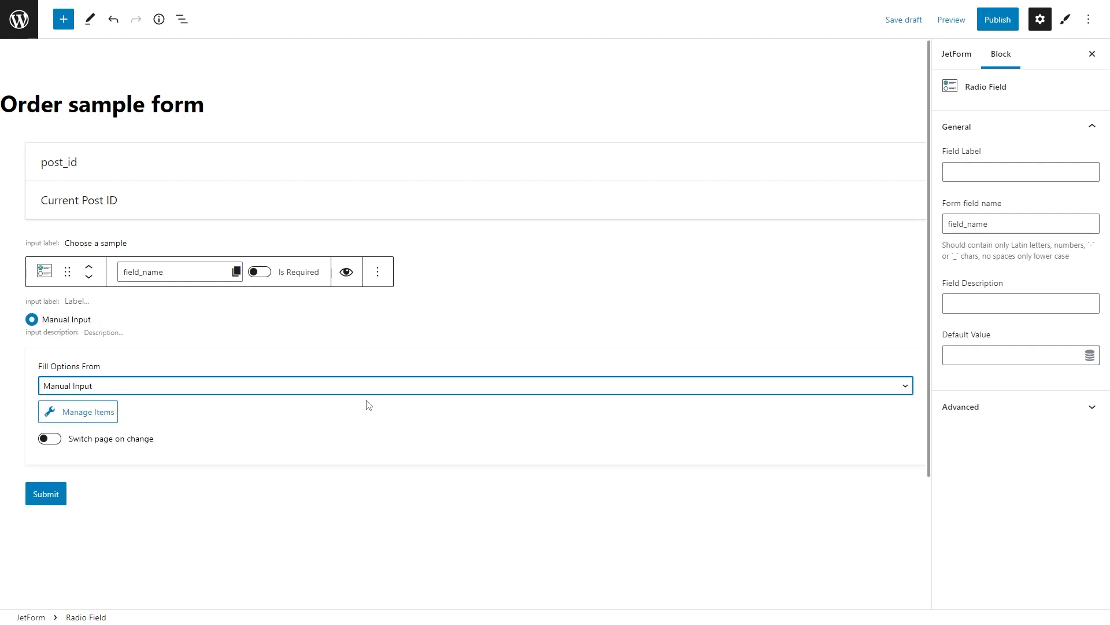
{"action": "left_click", "coordinate": [81, 411]}
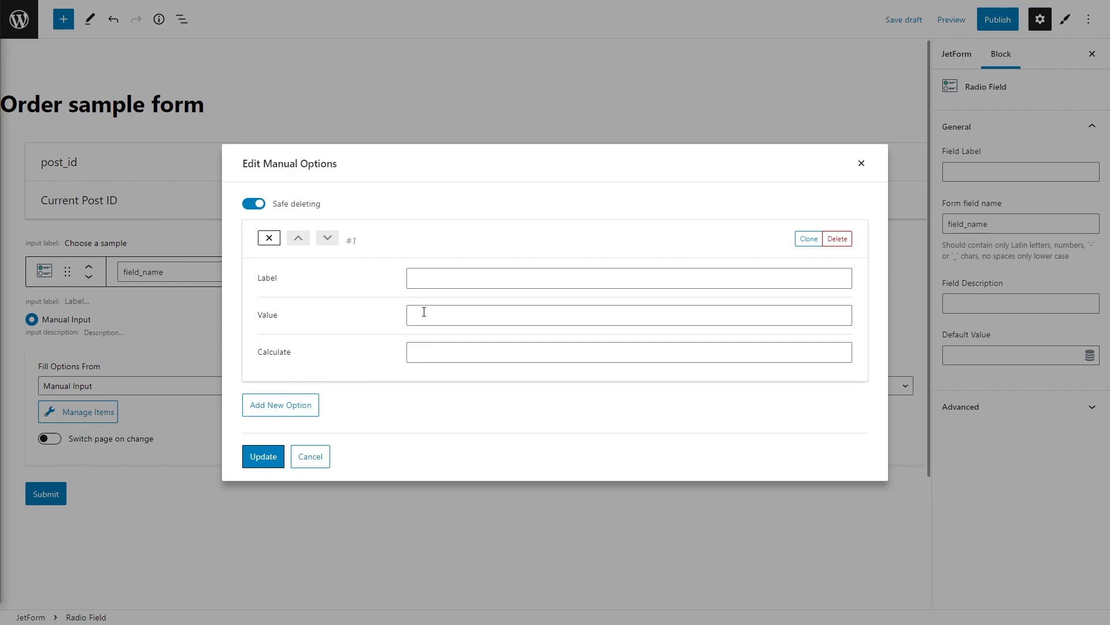
Step: Fill the first option: label 'Smoky earl gre', value 10175, calculate value 5.99
{"action": "left_click", "coordinate": [439, 279]}
{"action": "type", "text": "Smok"}
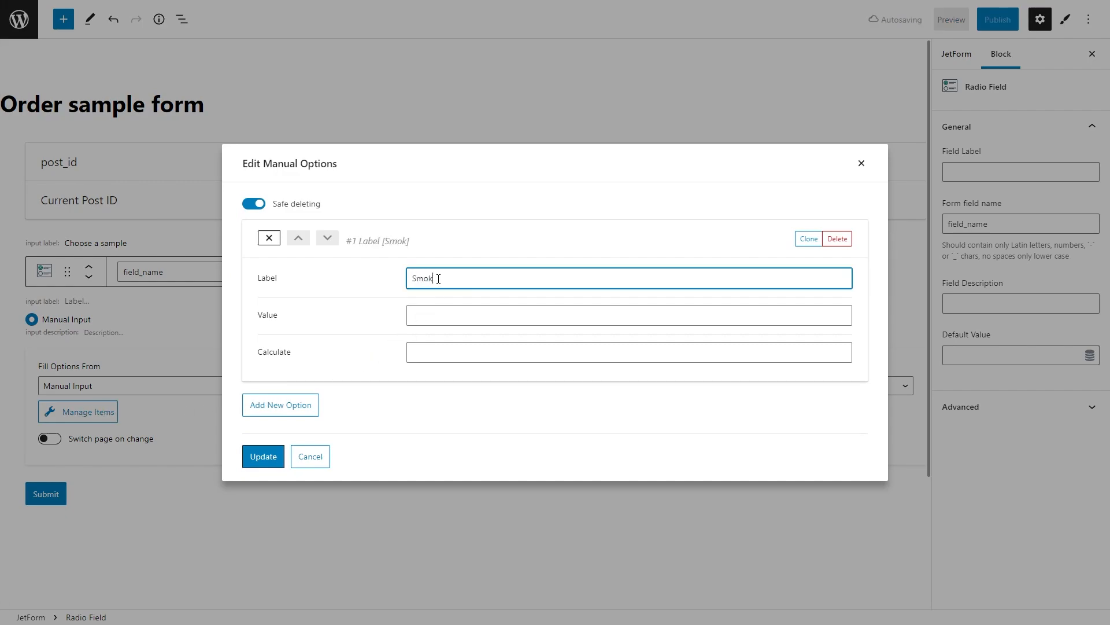
{"action": "type", "text": "y earl grey"}
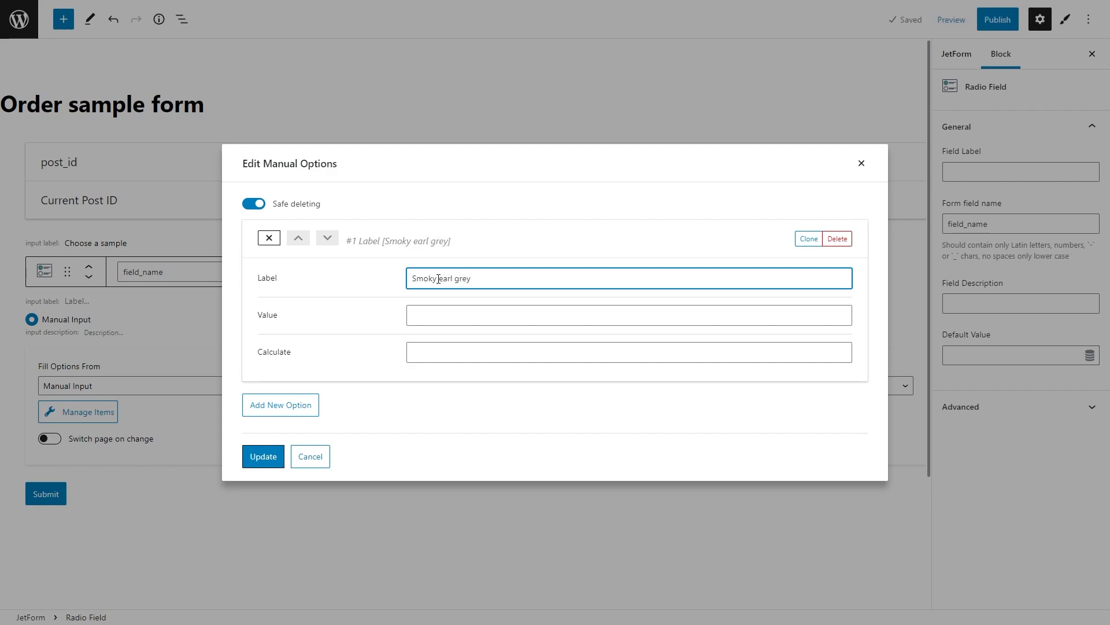
{"action": "left_click", "coordinate": [443, 315]}
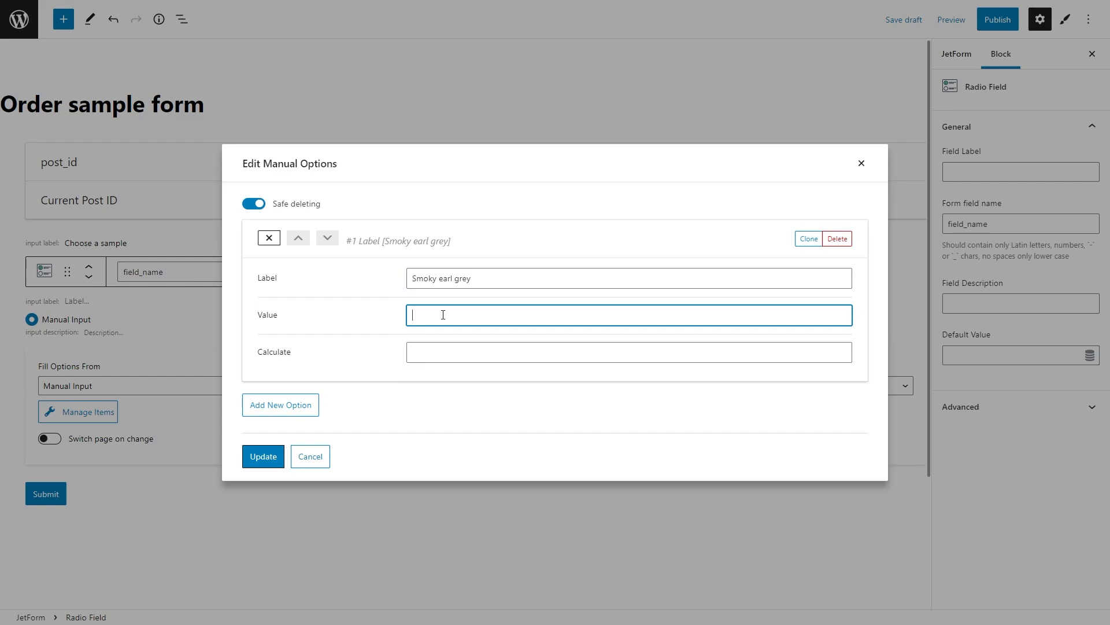
{"action": "type", "text": "10175"}
{"action": "left_click", "coordinate": [454, 348]}
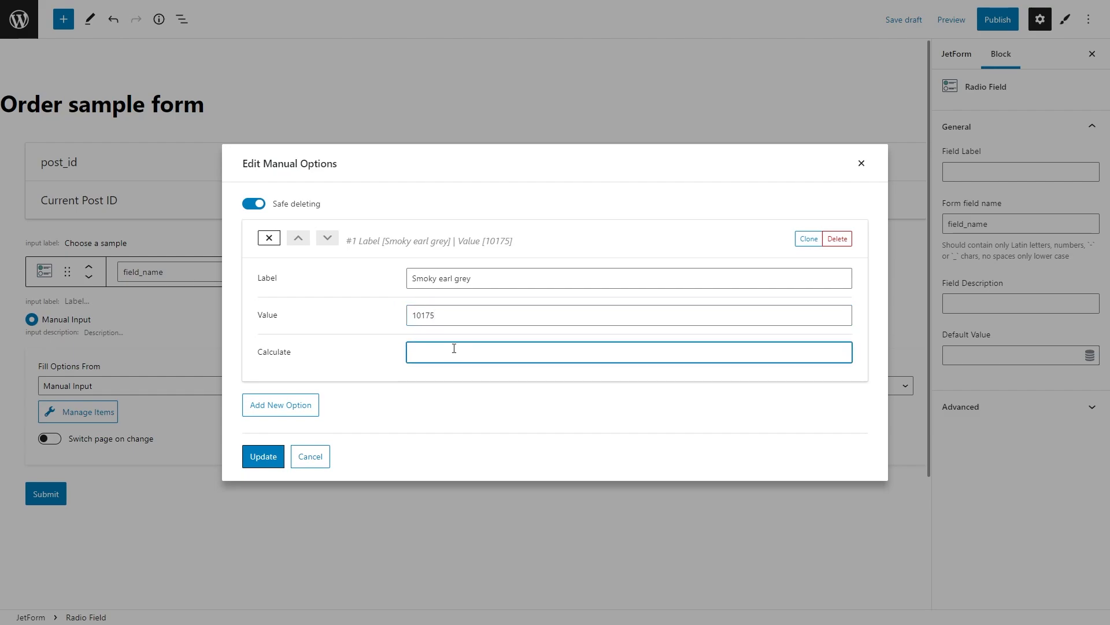
{"action": "type", "text": "5.99"}
Step: Add a second option: 'Camellia's white jasmine', value 10183, price 5.99
{"action": "left_click", "coordinate": [297, 407]}
{"action": "left_click", "coordinate": [417, 400]}
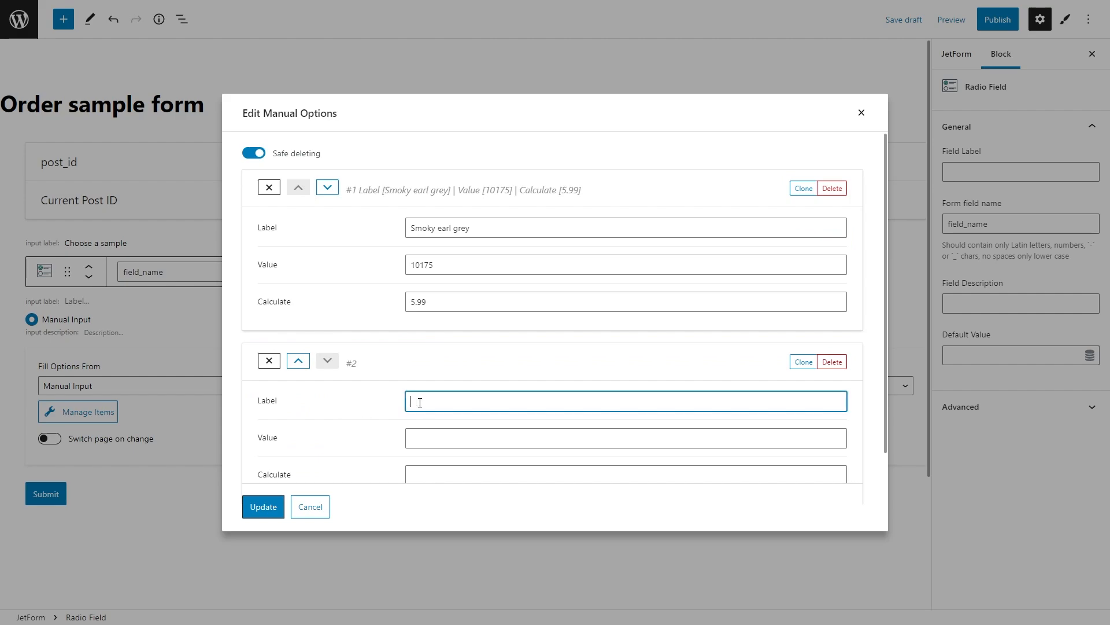
{"action": "type", "text": "Camellia's white jasmine"}
{"action": "left_click", "coordinate": [436, 437]}
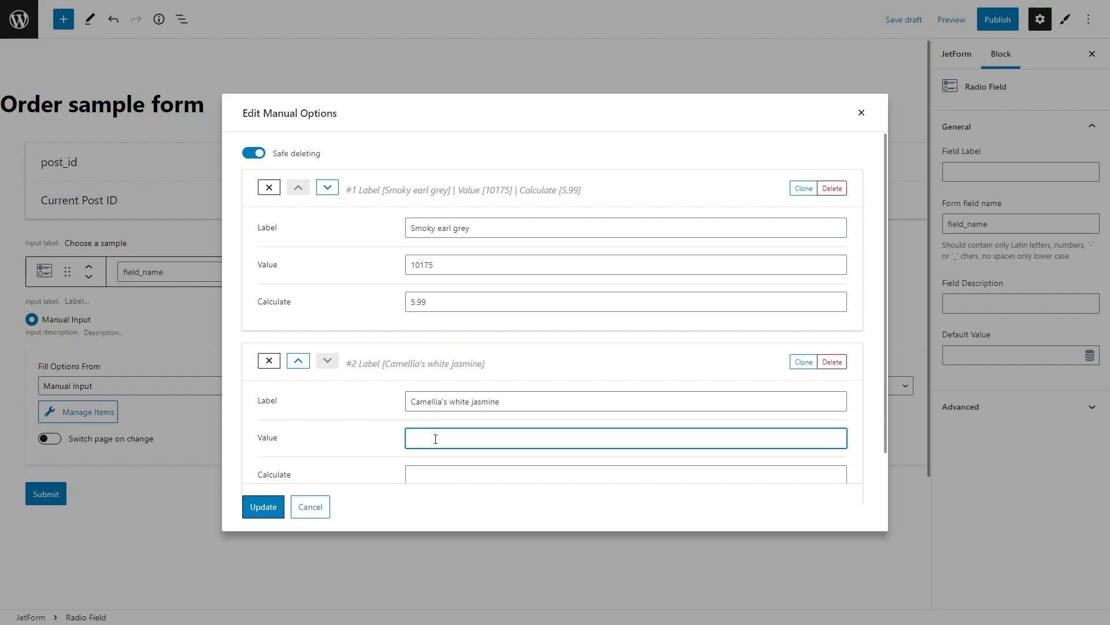
{"action": "type", "text": "10183"}
{"action": "left_click", "coordinate": [444, 472]}
{"action": "type", "text": "5.99"}
Step: Add a third option: 'Signature afternoon tea', value 10177, price 6.99
{"action": "scroll", "coordinate": [359, 454], "scroll_direction": "down", "scroll_amount": 3}
{"action": "left_click", "coordinate": [280, 456]}
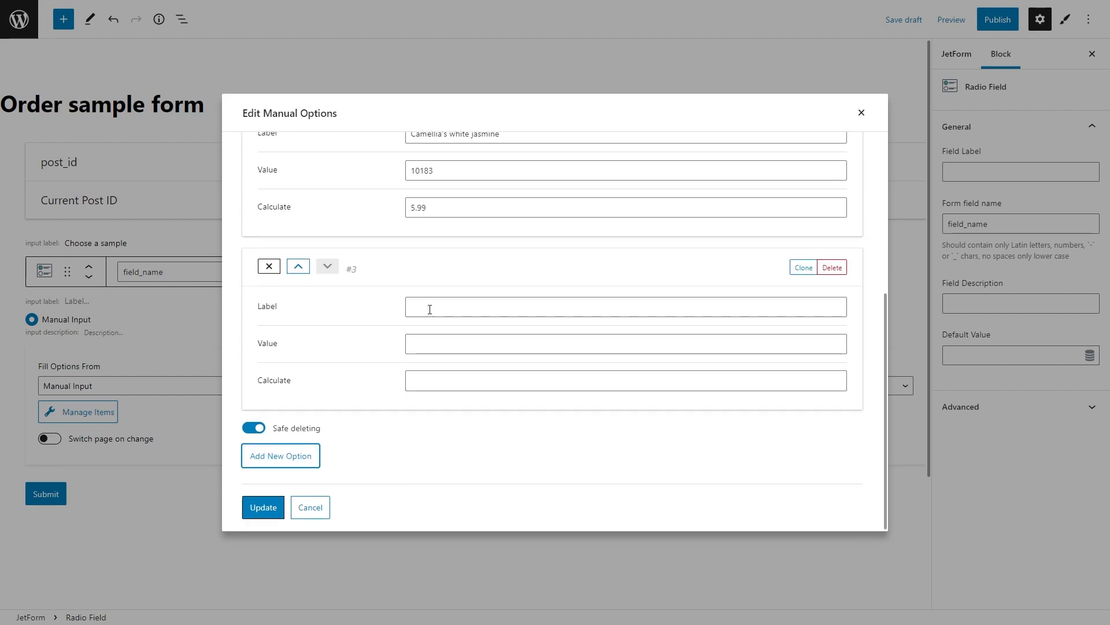
{"action": "left_click", "coordinate": [429, 307]}
{"action": "type", "text": "Signature afternoon tea"}
{"action": "left_click", "coordinate": [438, 343]}
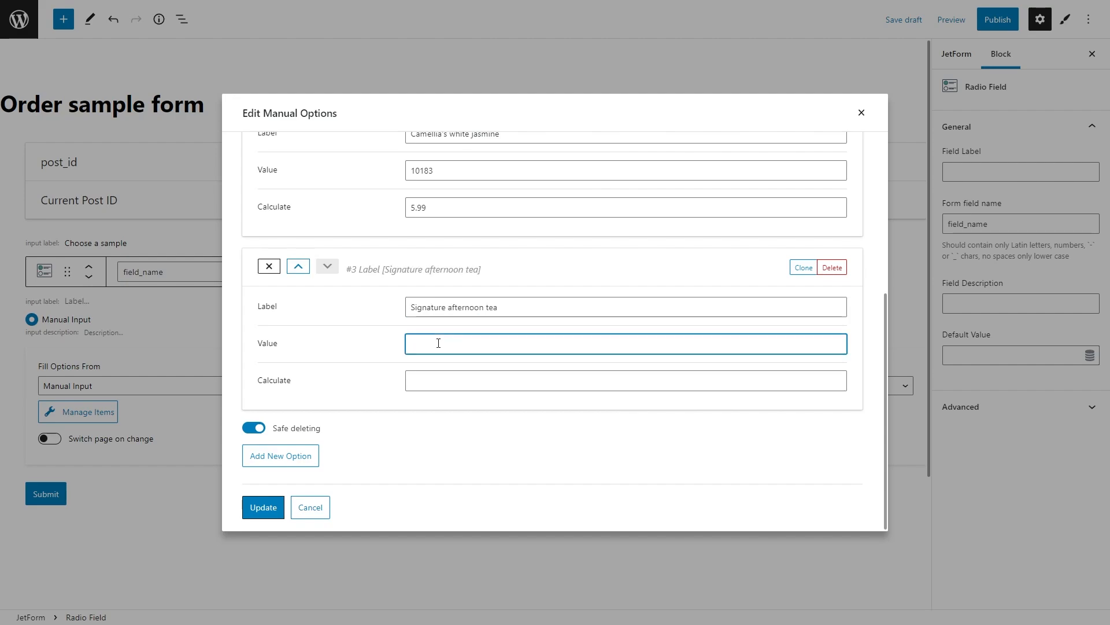
{"action": "type", "text": "10177"}
{"action": "left_click", "coordinate": [436, 380]}
{"action": "type", "text": "6.99"}
Step: Add a fourth option: 'Dark chocolate tea', value 10179, price 5.99
{"action": "left_click", "coordinate": [311, 457]}
{"action": "left_click", "coordinate": [427, 305]}
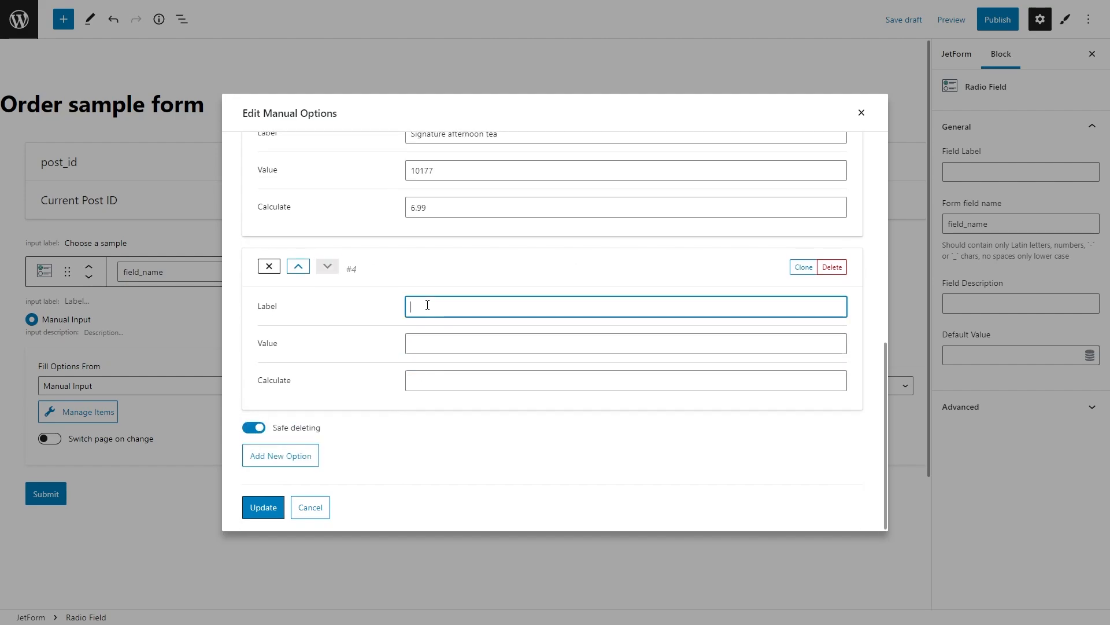
{"action": "type", "text": "Dark chocolate tea"}
{"action": "left_click", "coordinate": [428, 343]}
{"action": "type", "text": "10179"}
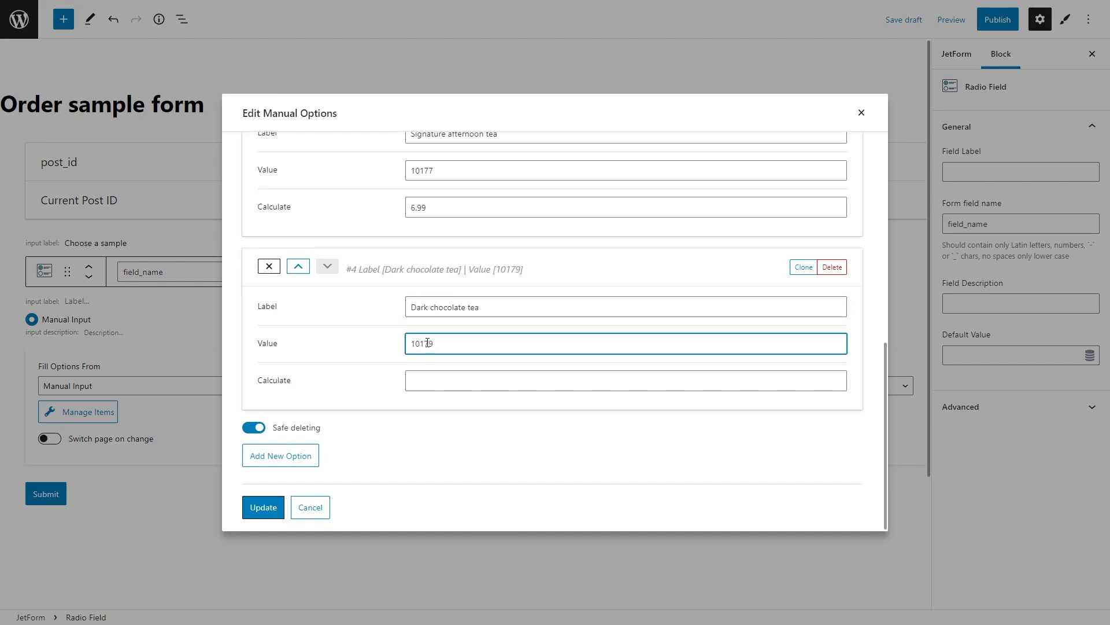
{"action": "left_click", "coordinate": [429, 380]}
{"action": "type", "text": "5.99"}
Step: Save the four tea options and rename the radio field to tea_sample
{"action": "left_click", "coordinate": [264, 507]}
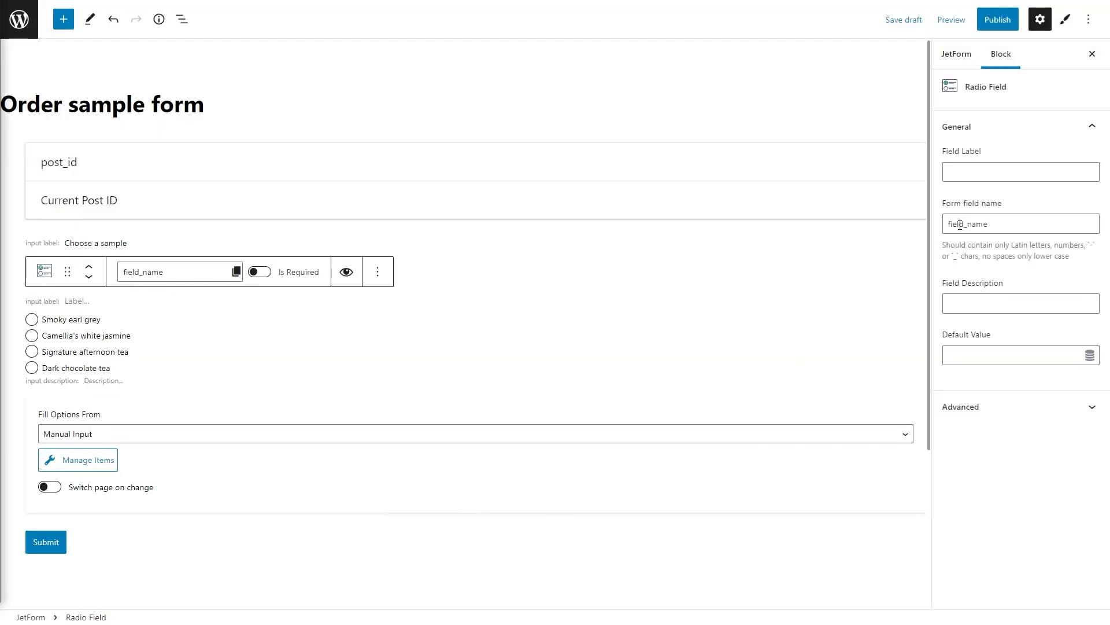
{"action": "double_click", "coordinate": [960, 225]}
{"action": "type", "text": "tea_"}
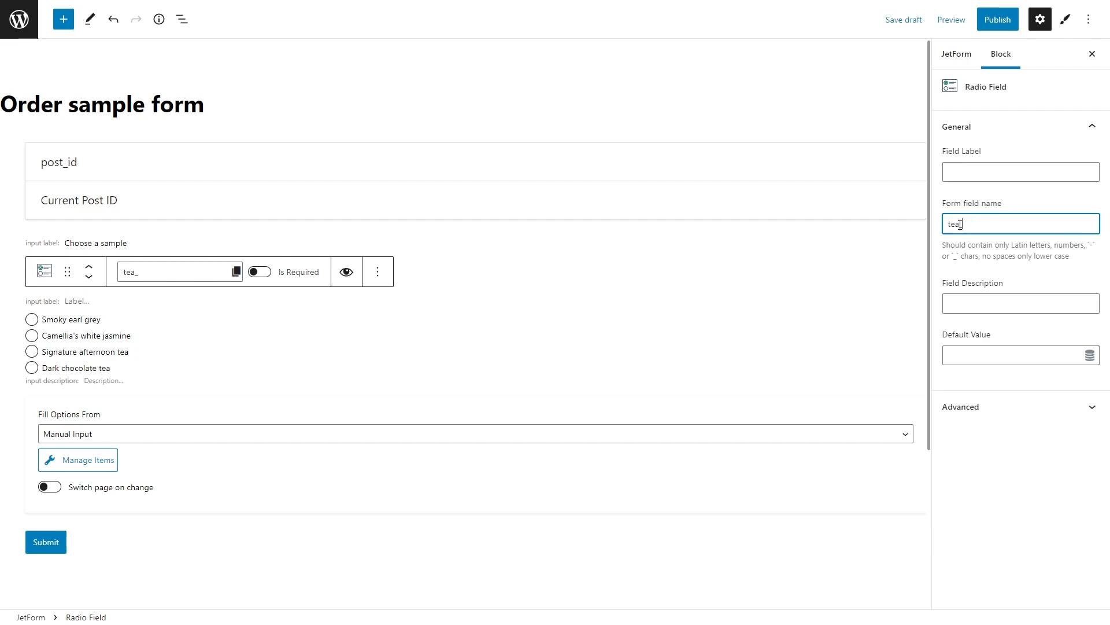
{"action": "type", "text": "sample"}
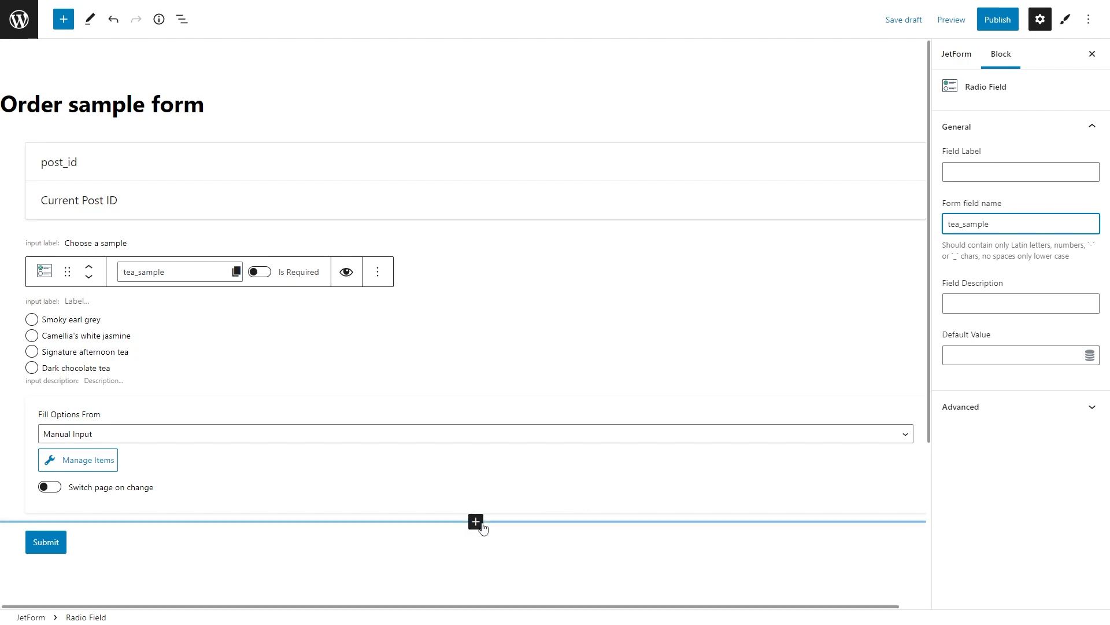
Step: Insert a calculated field labelled 'Sample price:' below the tea choices and set its field name
{"action": "left_click", "coordinate": [481, 527]}
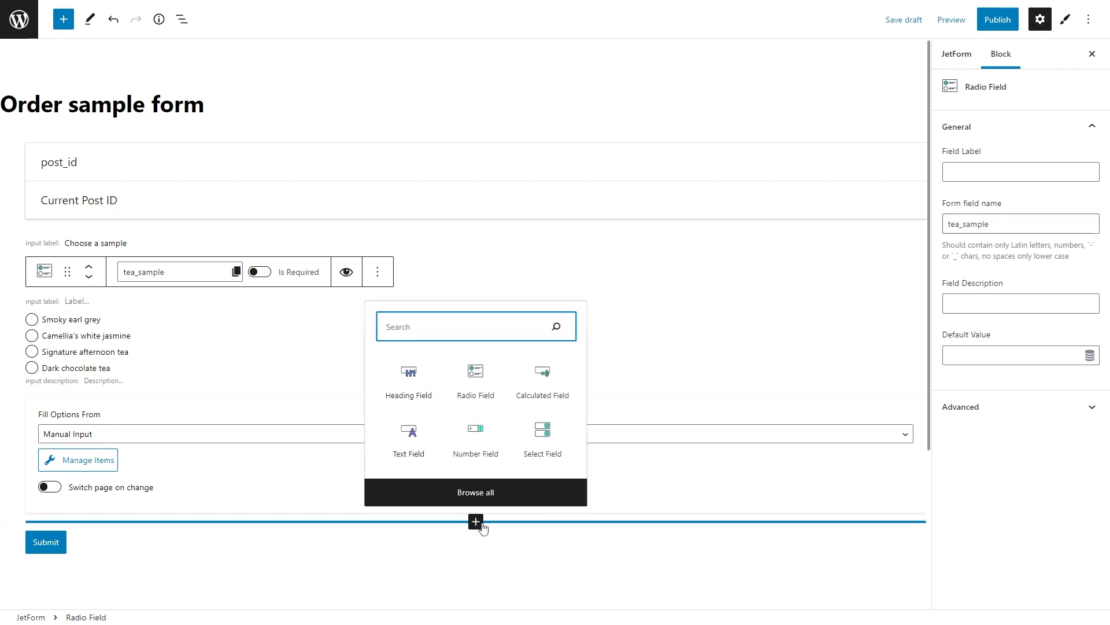
{"action": "left_click", "coordinate": [544, 386]}
{"action": "scroll", "coordinate": [544, 386], "scroll_direction": "down", "scroll_amount": 3}
{"action": "type", "text": "Sa"}
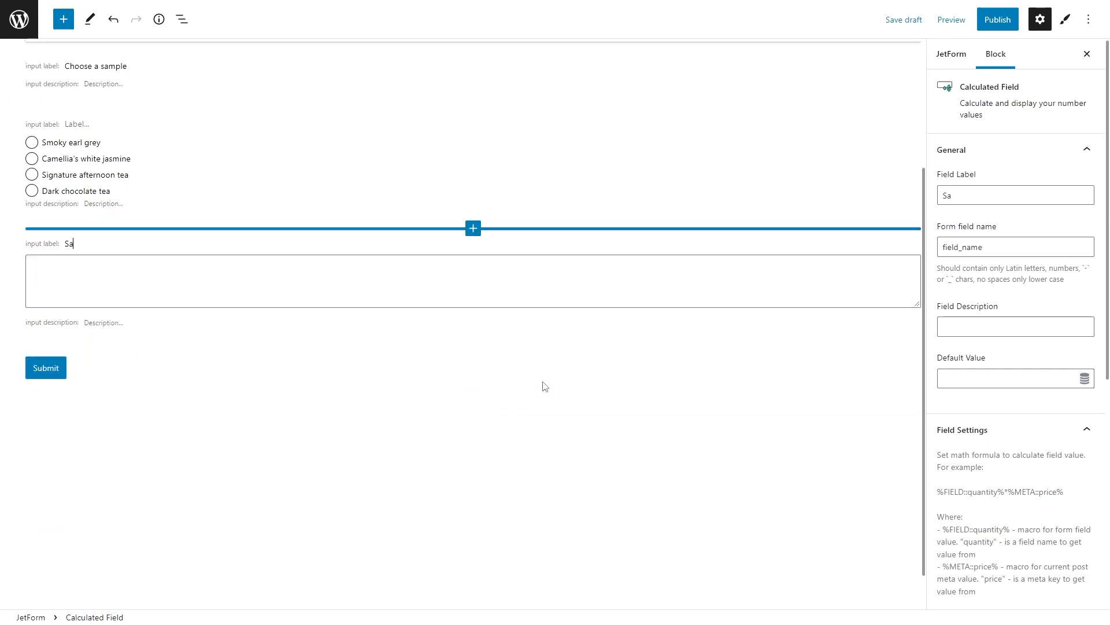
{"action": "type", "text": "mple price:"}
{"action": "left_click", "coordinate": [1008, 247]}
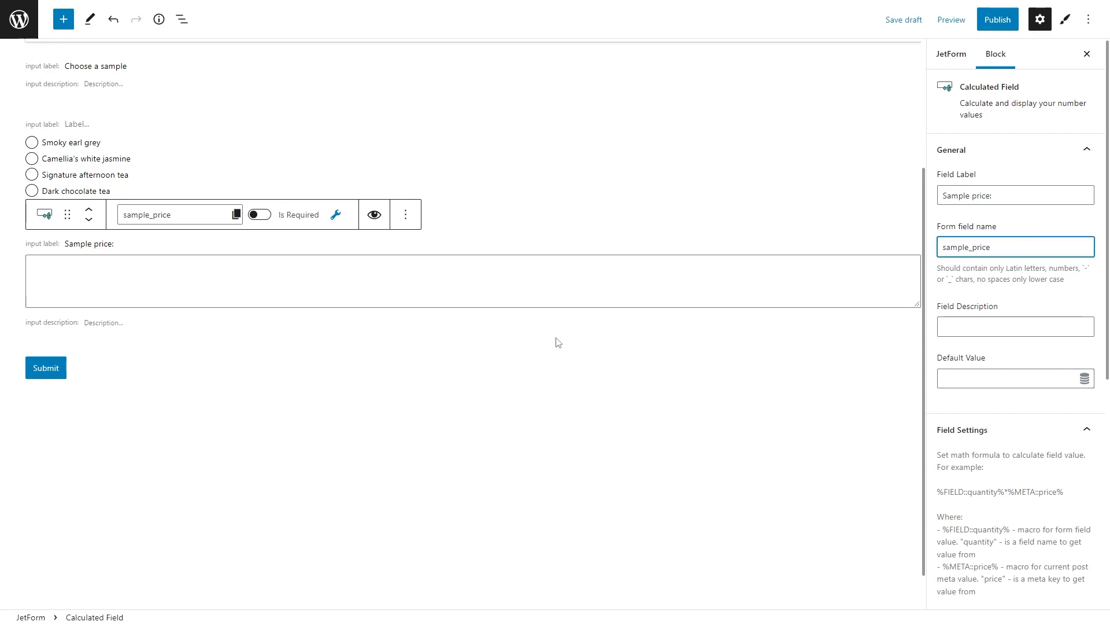
Step: Make the calculated field's formula %FIELD::tea_sample% and give it a '$' prefix
{"action": "left_click", "coordinate": [341, 222]}
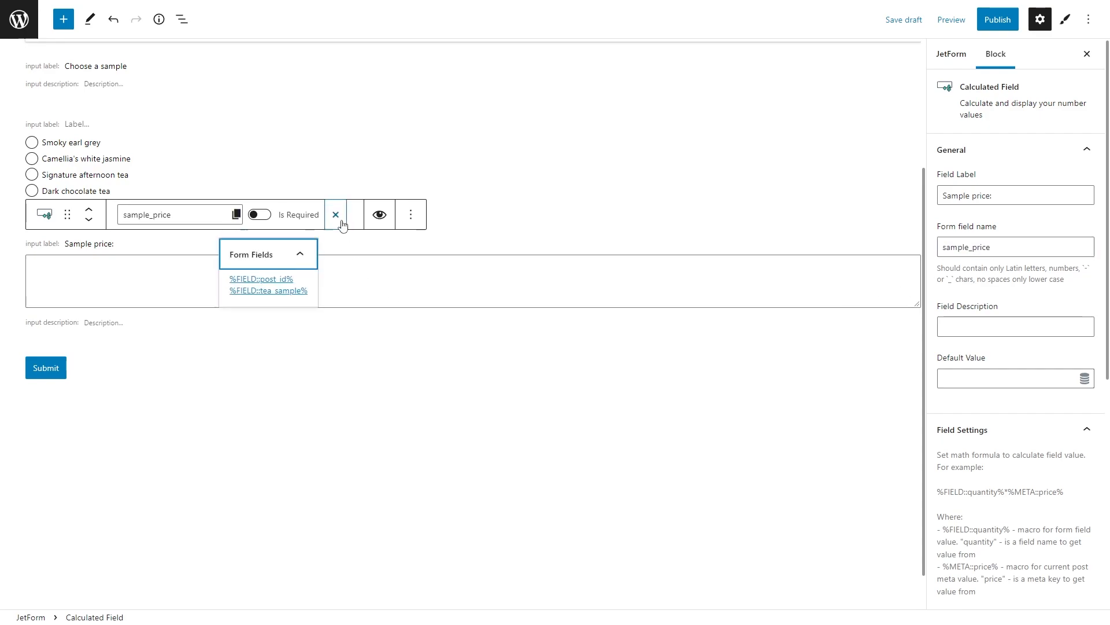
{"action": "left_click", "coordinate": [298, 291]}
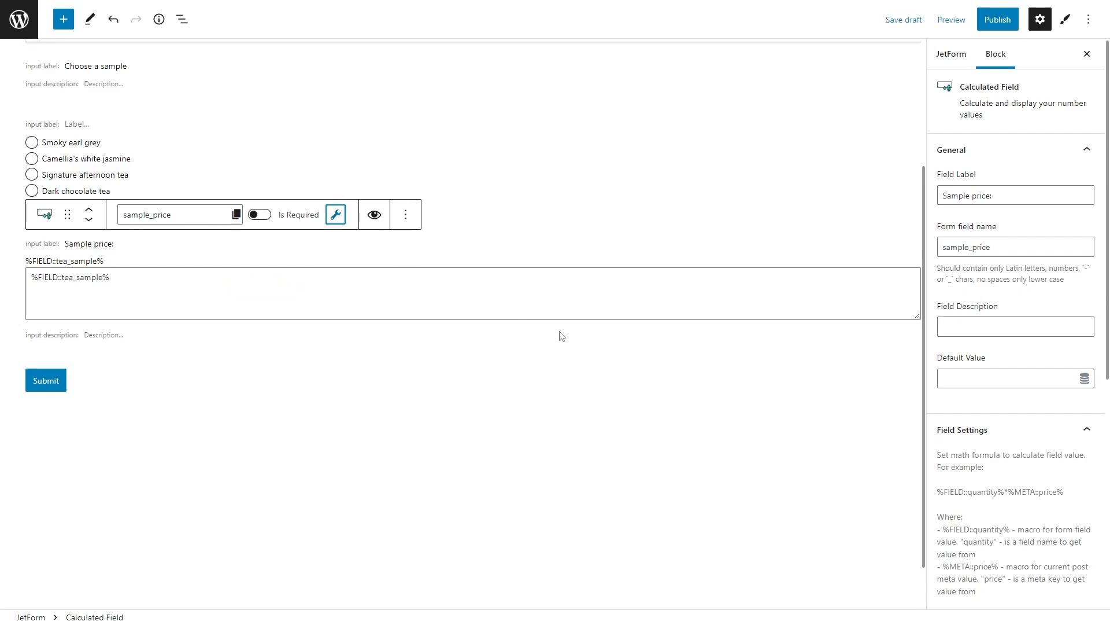
{"action": "scroll", "coordinate": [949, 394], "scroll_direction": "down", "scroll_amount": 3}
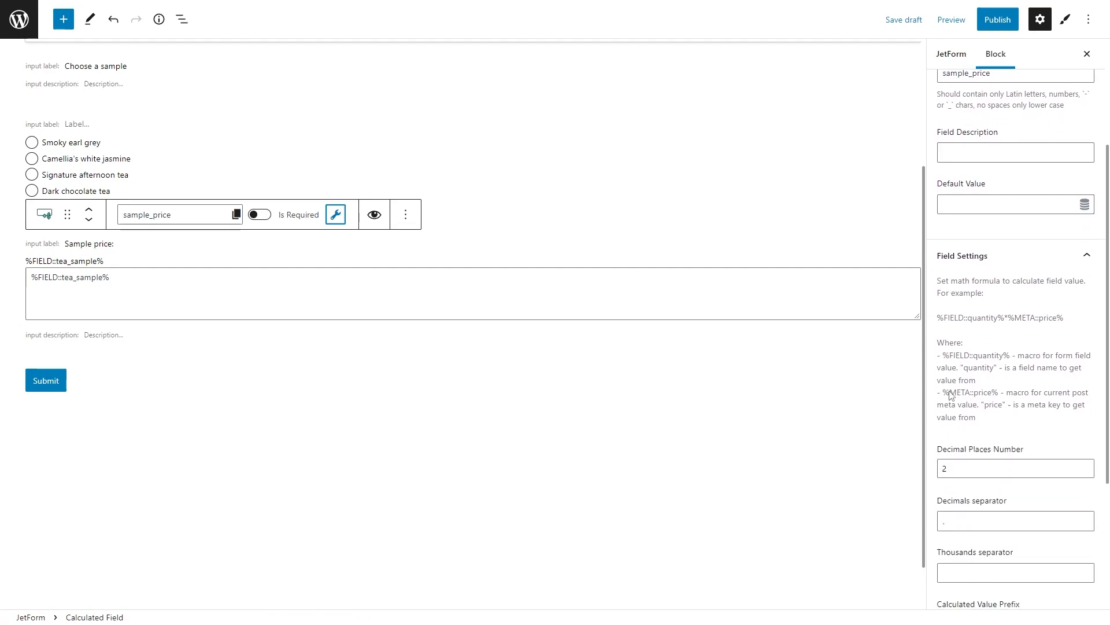
{"action": "scroll", "coordinate": [949, 395], "scroll_direction": "down", "scroll_amount": 4}
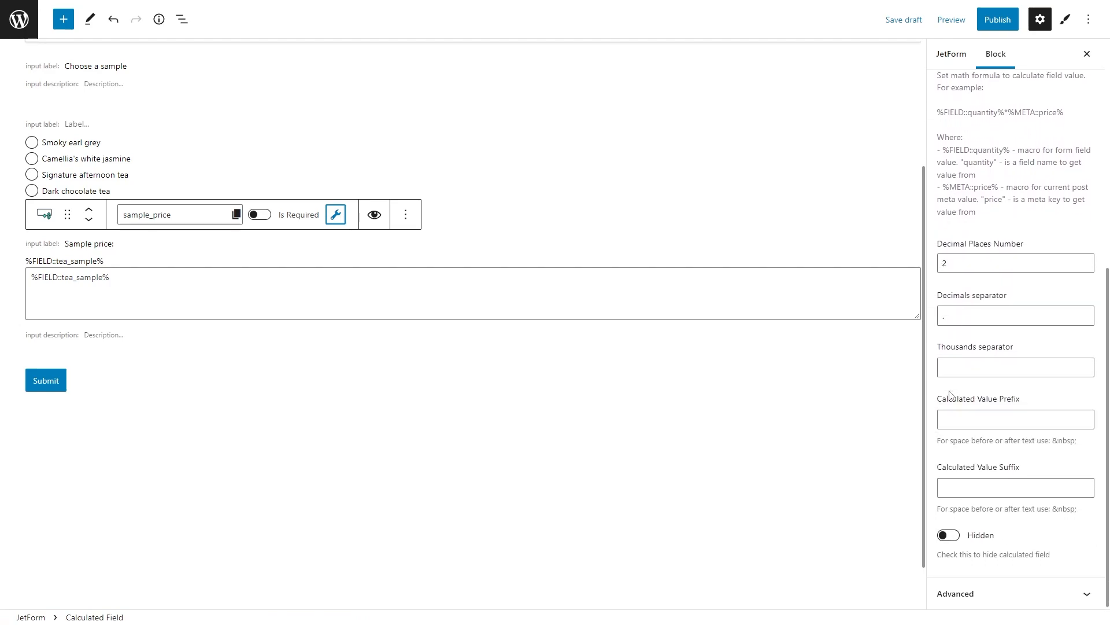
{"action": "left_click", "coordinate": [969, 419]}
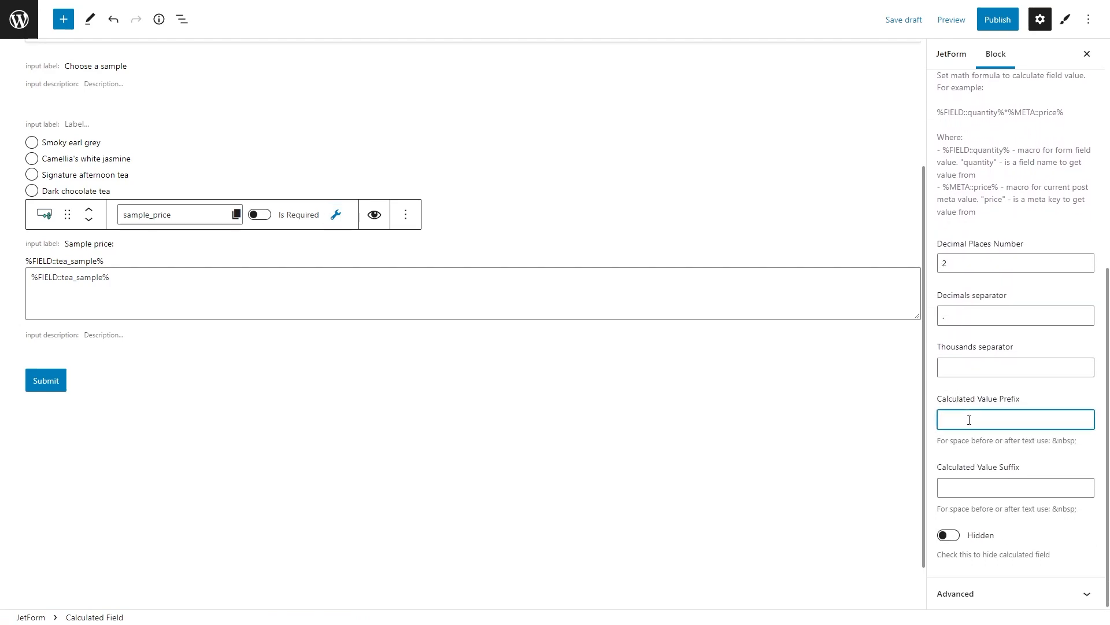
{"action": "type", "text": "$"}
Step: Duplicate the heading below Sample price, retitled 'Fill in the fields below' with name fill_fields
{"action": "left_click", "coordinate": [292, 85]}
{"action": "left_click", "coordinate": [141, 61]}
{"action": "left_click", "coordinate": [161, 147]}
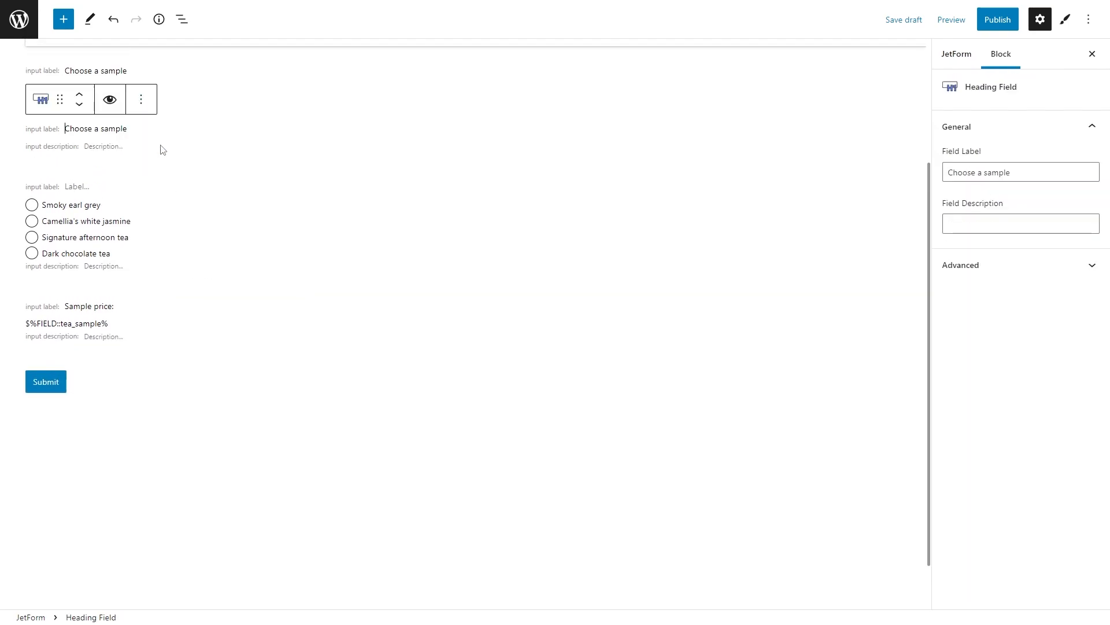
{"action": "left_click", "coordinate": [79, 105]}
{"action": "left_click", "coordinate": [80, 166]}
{"action": "triple_click", "coordinate": [121, 261]}
{"action": "type", "text": "Fill in t"}
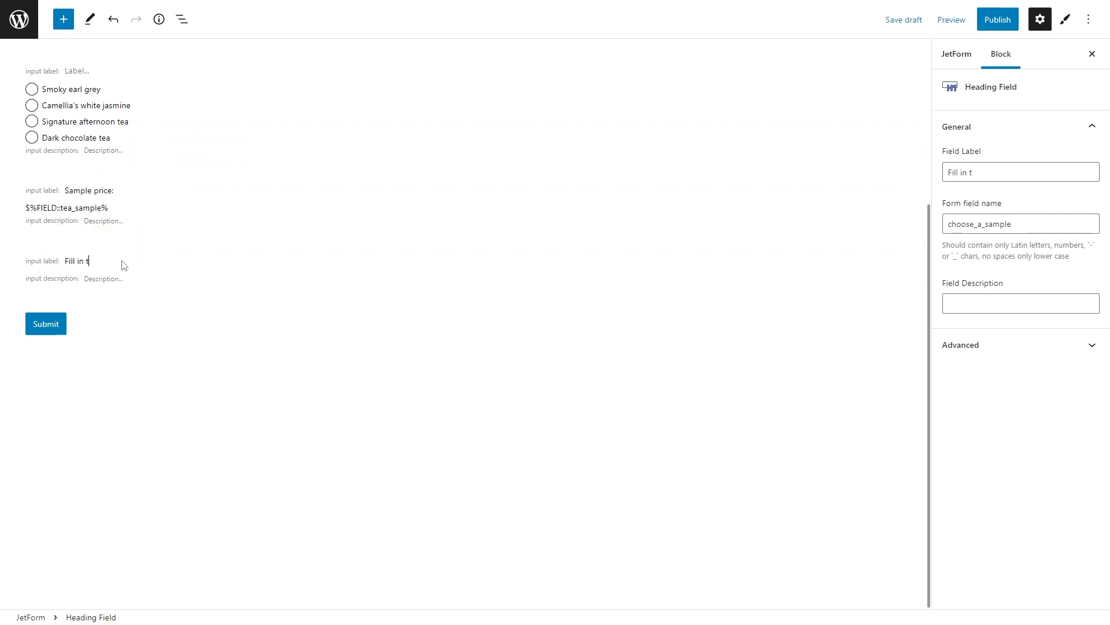
{"action": "type", "text": "he fields below"}
{"action": "double_click", "coordinate": [983, 224]}
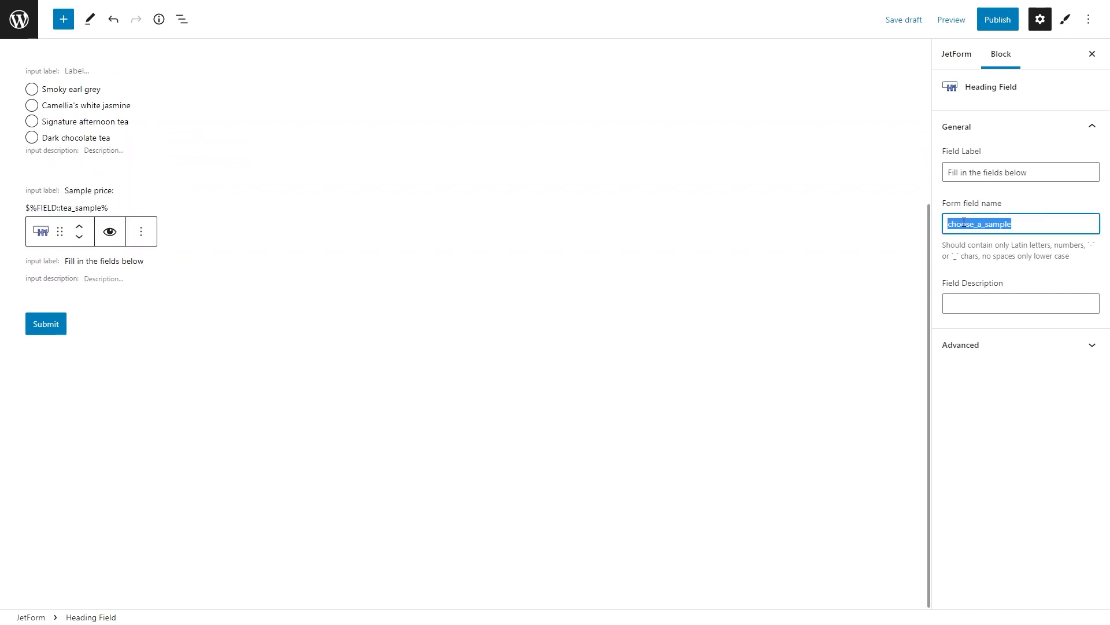
{"action": "type", "text": "fill_fields"}
Step: Add a 'First name:' text field named first_name under the new heading
{"action": "left_click", "coordinate": [476, 304]}
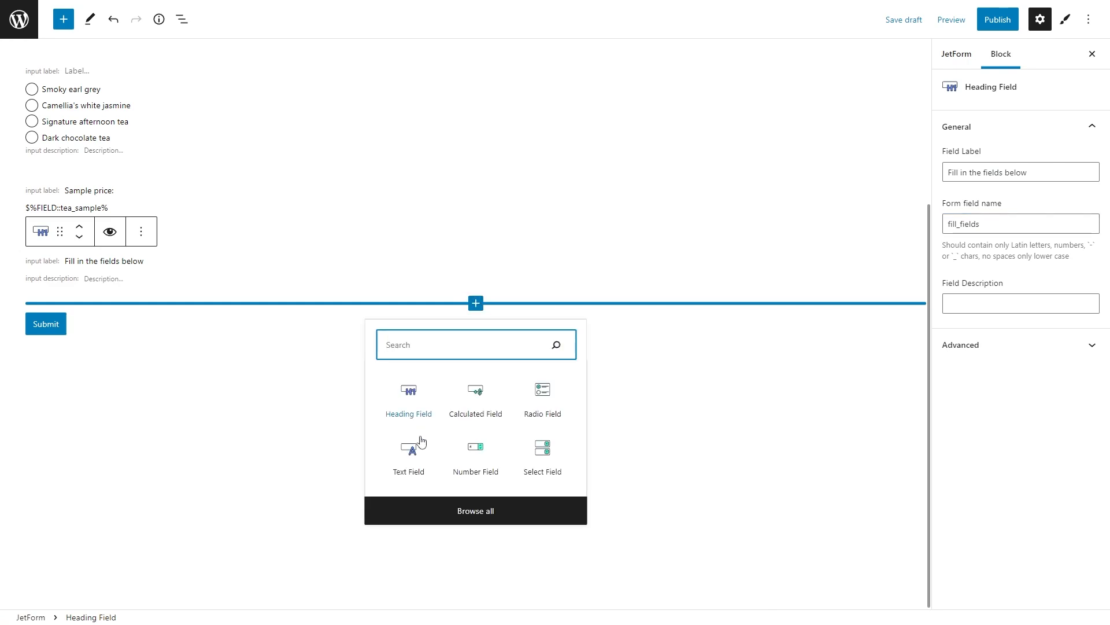
{"action": "left_click", "coordinate": [419, 449]}
{"action": "scroll", "coordinate": [416, 451], "scroll_direction": "down", "scroll_amount": 1}
{"action": "type", "text": "First name:"}
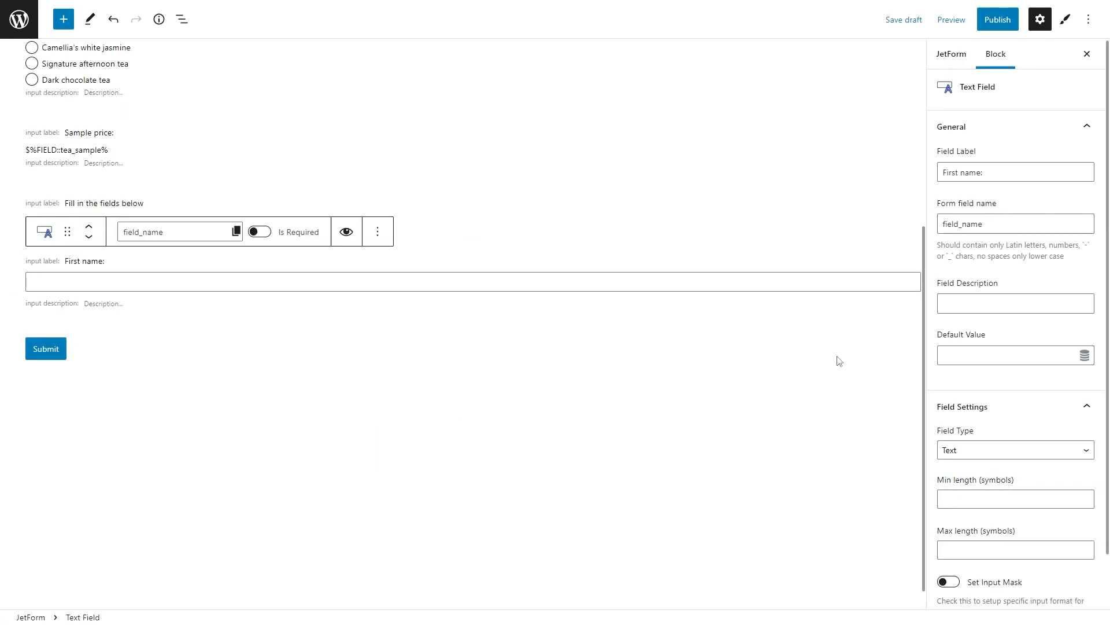
{"action": "left_click", "coordinate": [989, 223]}
Step: Duplicate the First name field into a Last name field named last_name
{"action": "left_click", "coordinate": [377, 232]}
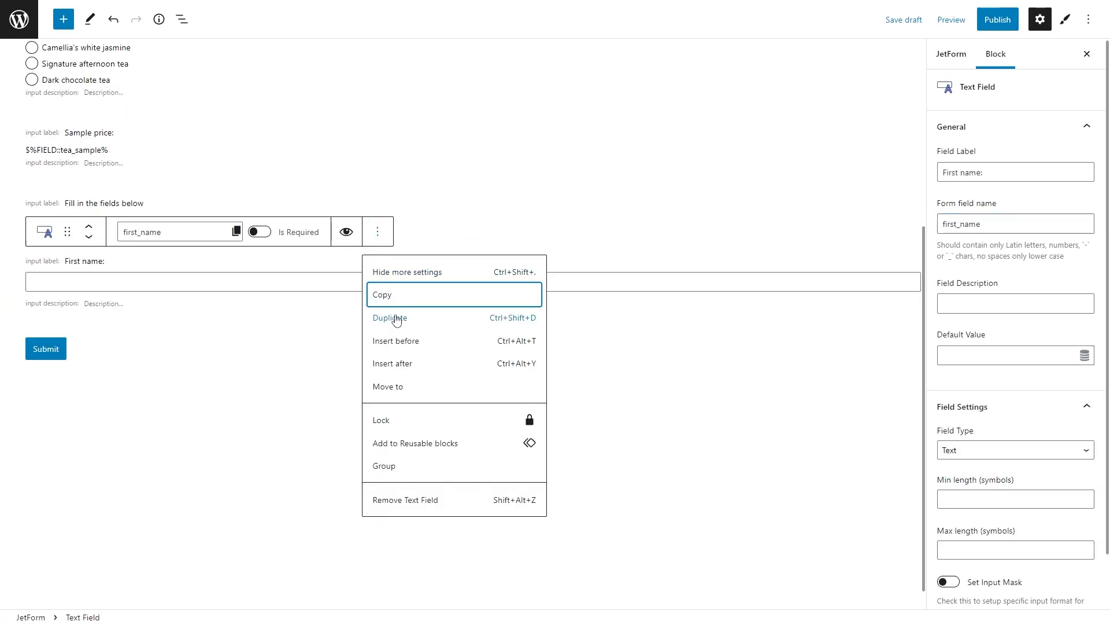
{"action": "left_click", "coordinate": [397, 318]}
{"action": "type", "text": "Last name:"}
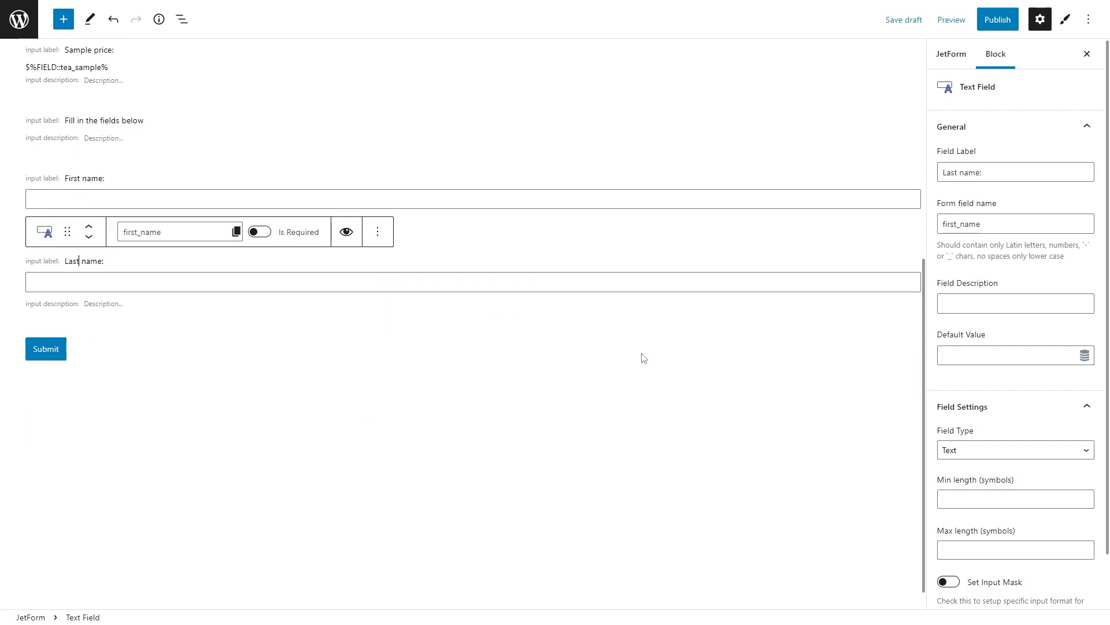
{"action": "left_click_drag", "start_coordinate": [960, 223], "coordinate": [943, 224]}
{"action": "type", "text": "last"}
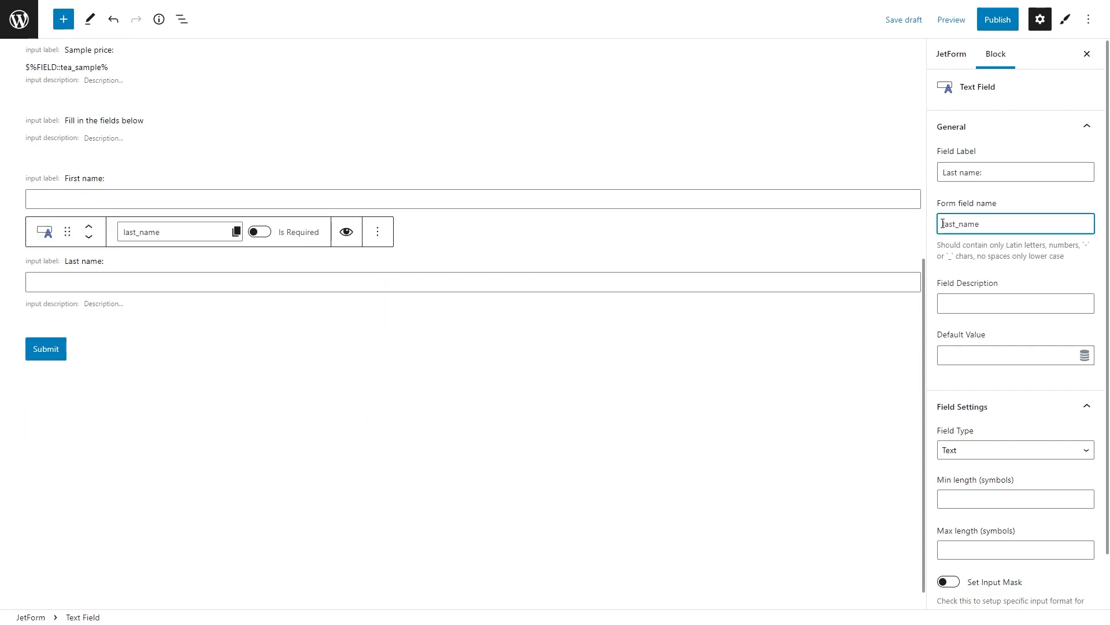
Step: Add a 'Country:' select field filled from the Countries glossary, dropping the colon from its name
{"action": "left_click", "coordinate": [472, 327]}
{"action": "left_click", "coordinate": [538, 478]}
{"action": "type", "text": "Cou"}
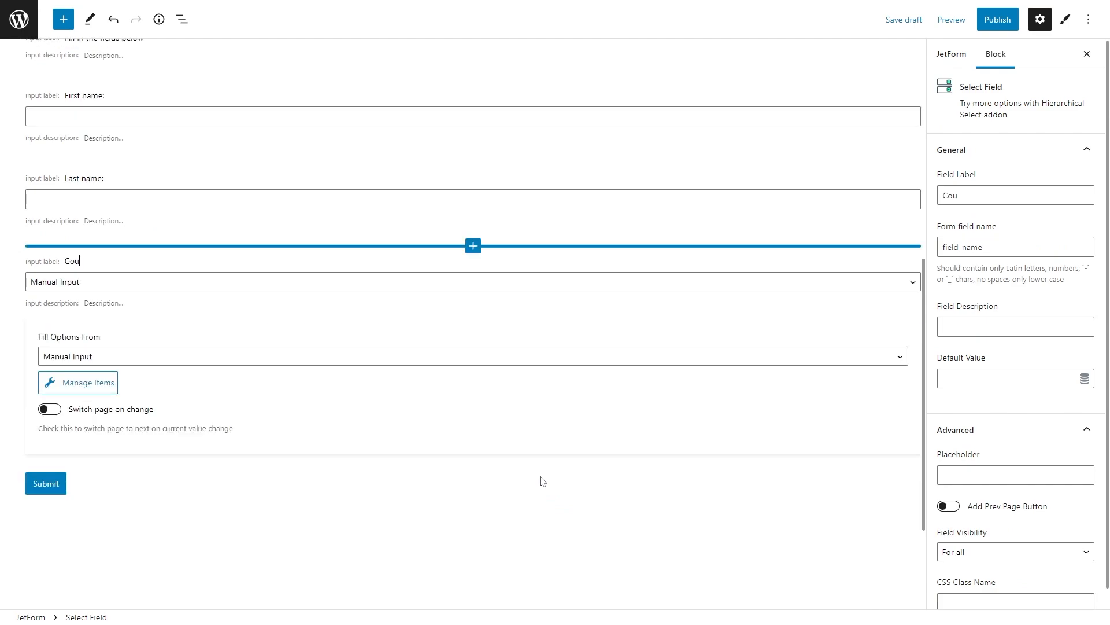
{"action": "type", "text": "ntry:"}
{"action": "left_click", "coordinate": [423, 356]}
{"action": "left_click", "coordinate": [431, 429]}
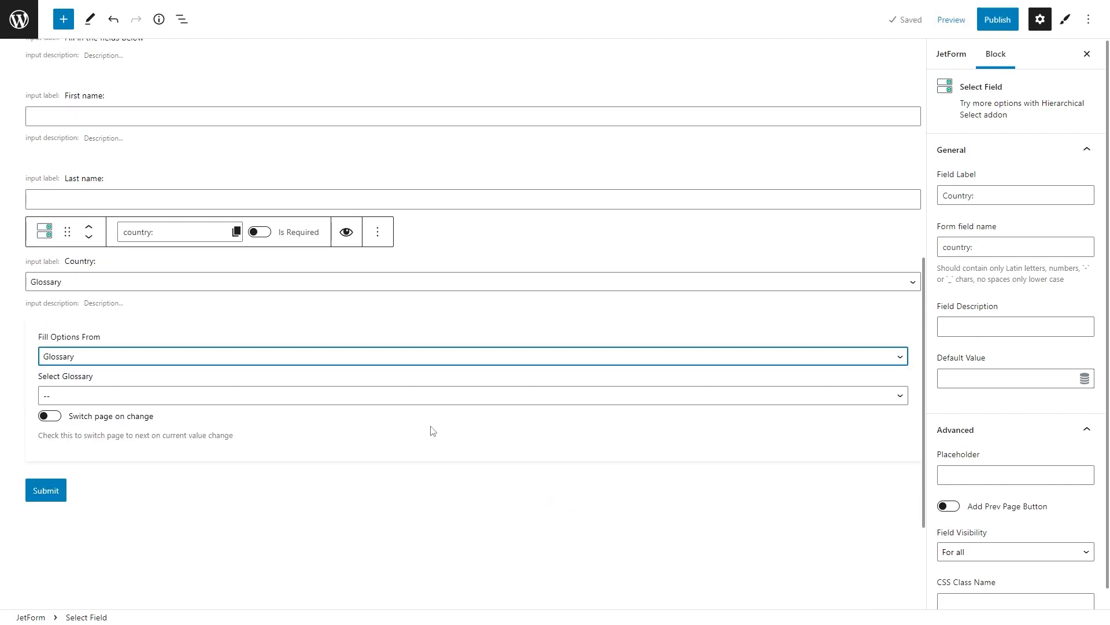
{"action": "left_click", "coordinate": [426, 398]}
{"action": "left_click", "coordinate": [428, 424]}
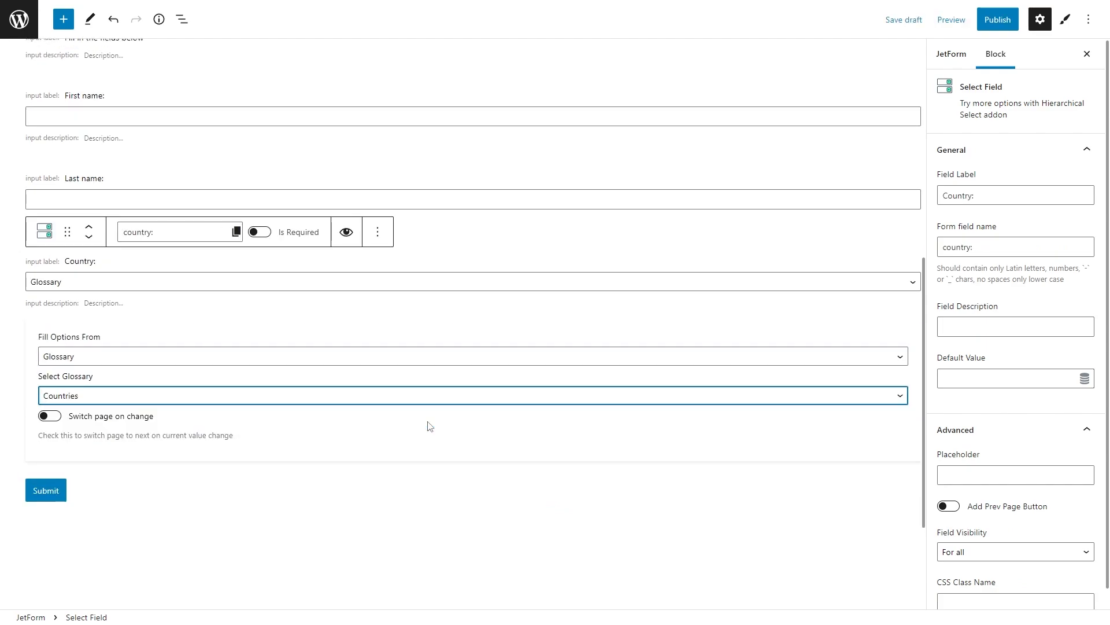
{"action": "left_click", "coordinate": [984, 247]}
{"action": "key", "text": "BackSpace"}
{"action": "left_click", "coordinate": [473, 470]}
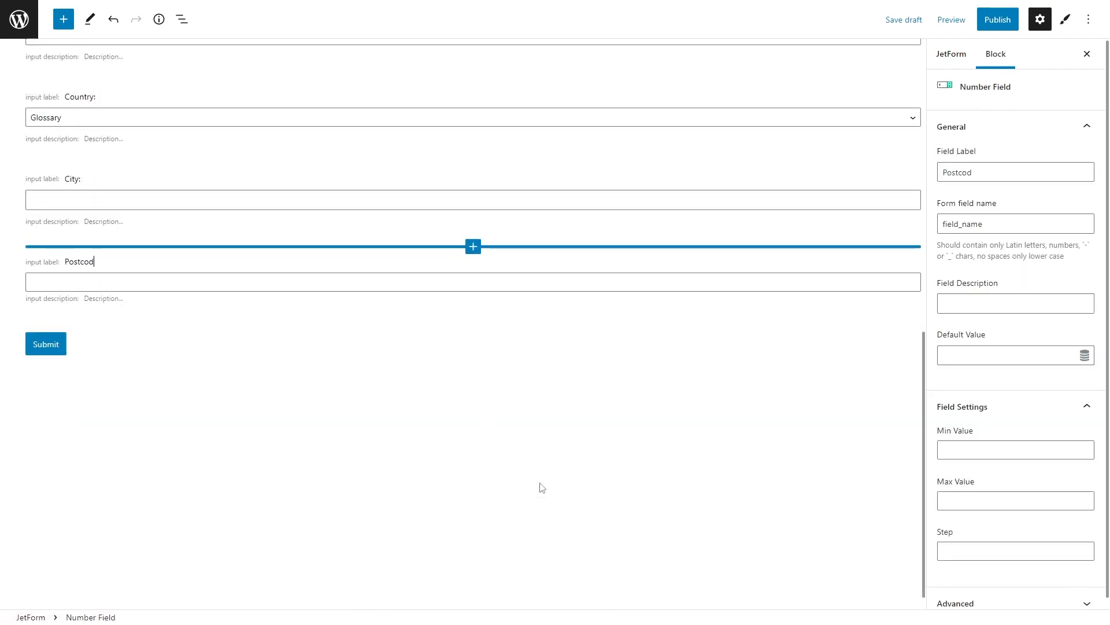
Step: Finish the 'Postcode / ZIP:' label and trim its field name to postcode
{"action": "type", "text": "/ ZIP:"}
{"action": "left_click", "coordinate": [1012, 223]}
{"action": "key", "text": "BackSpace"}
{"action": "key", "text": "BackSpace"}
{"action": "key", "text": "BackSpace"}
{"action": "key", "text": "BackSpace"}
{"action": "key", "text": "BackSpace"}
{"action": "key", "text": "BackSpace"}
{"action": "key", "text": "BackSpace"}
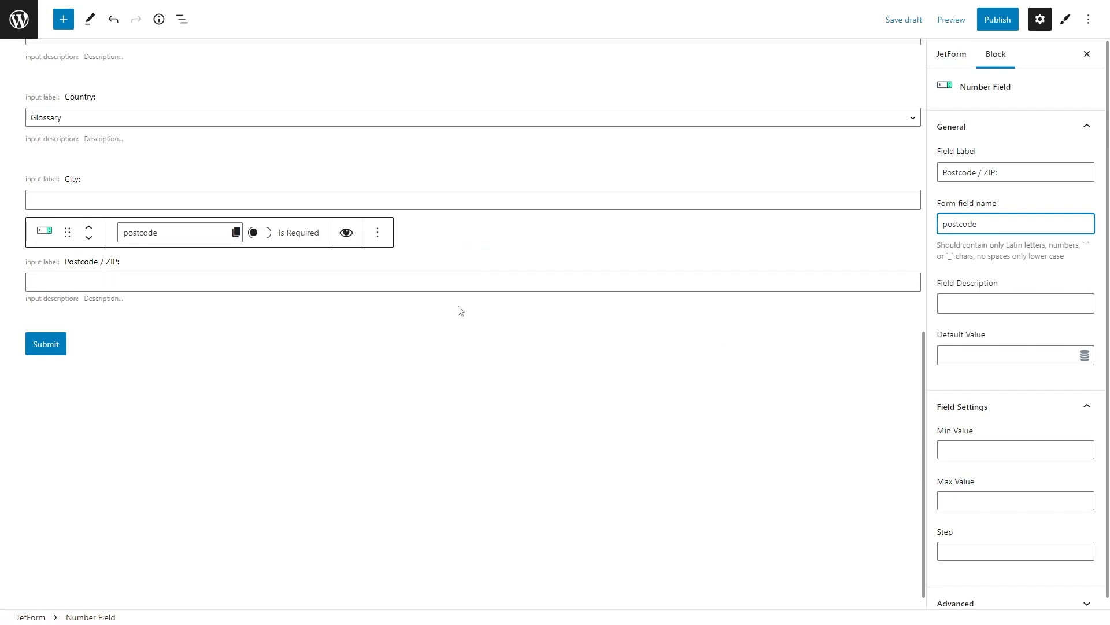
Step: Duplicate the Postcode / ZIP field into a Phone field named phone
{"action": "left_click", "coordinate": [379, 231]}
{"action": "left_click", "coordinate": [397, 317]}
{"action": "scroll", "coordinate": [399, 316], "scroll_direction": "down", "scroll_amount": 1}
{"action": "key", "text": "ctrl+shift+Right"}
{"action": "key", "text": "ctrl+shift+Right"}
{"action": "key", "text": "ctrl+shift+Right"}
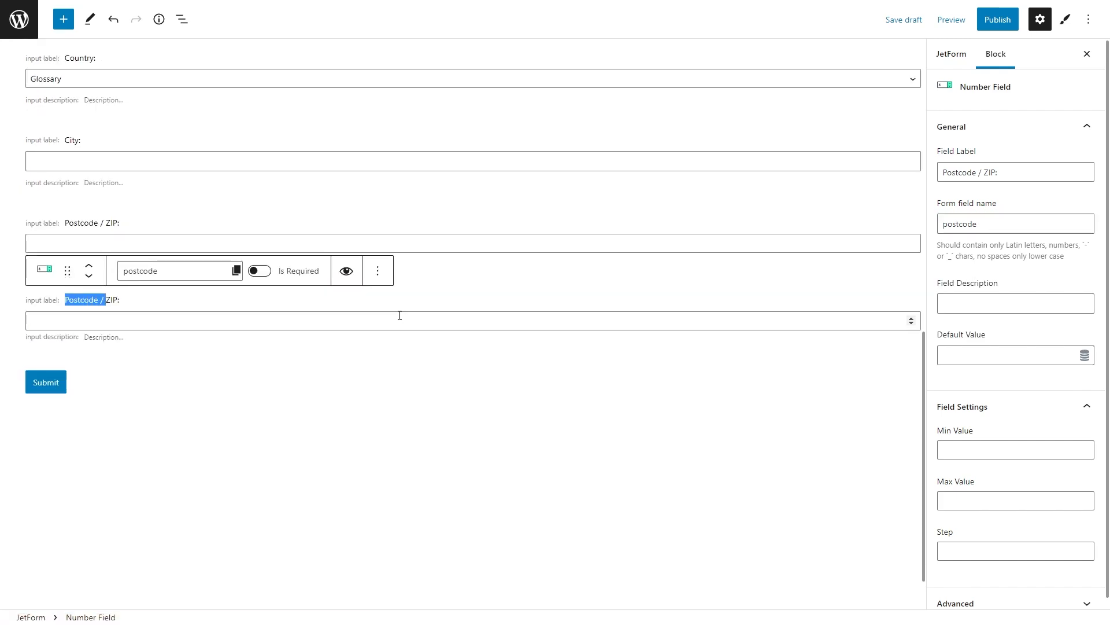
{"action": "type", "text": "Phone:"}
{"action": "left_click", "coordinate": [983, 223]}
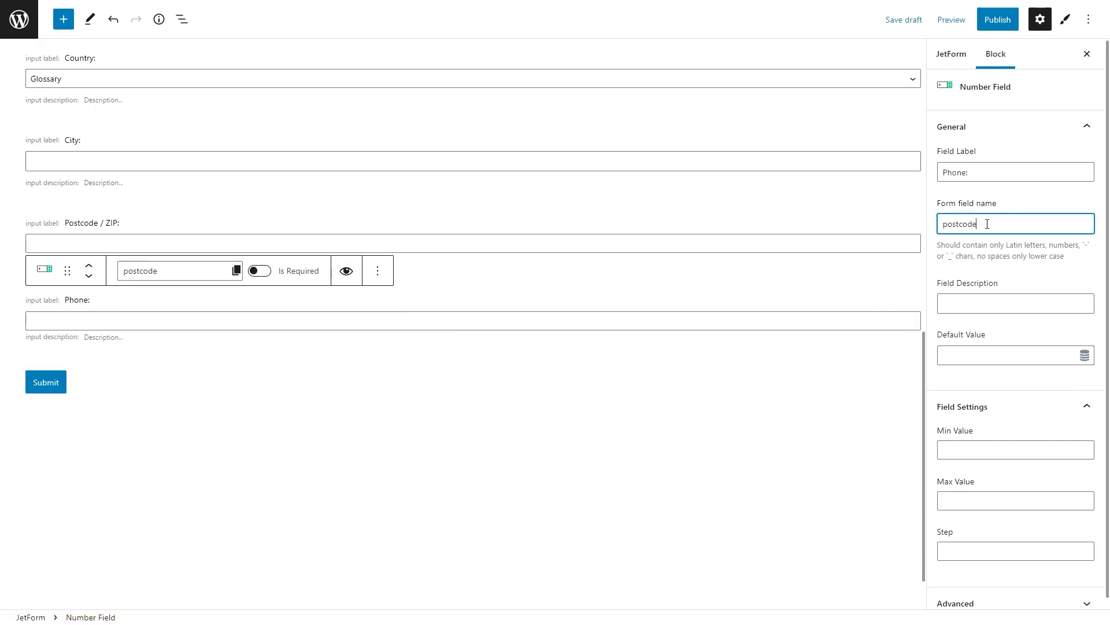
{"action": "key", "text": "shift+Left"}
{"action": "key", "text": "shift+Left"}
{"action": "key", "text": "shift+Left"}
{"action": "key", "text": "shift+Left"}
{"action": "key", "text": "shift+Left"}
{"action": "key", "text": "shift+Left"}
{"action": "key", "text": "shift+Left"}
{"action": "key", "text": "shift+Left"}
{"action": "type", "text": "phone"}
Step: Duplicate the City field below Phone as 'Email address:' named email
{"action": "left_click", "coordinate": [404, 162]}
{"action": "left_click", "coordinate": [378, 112]}
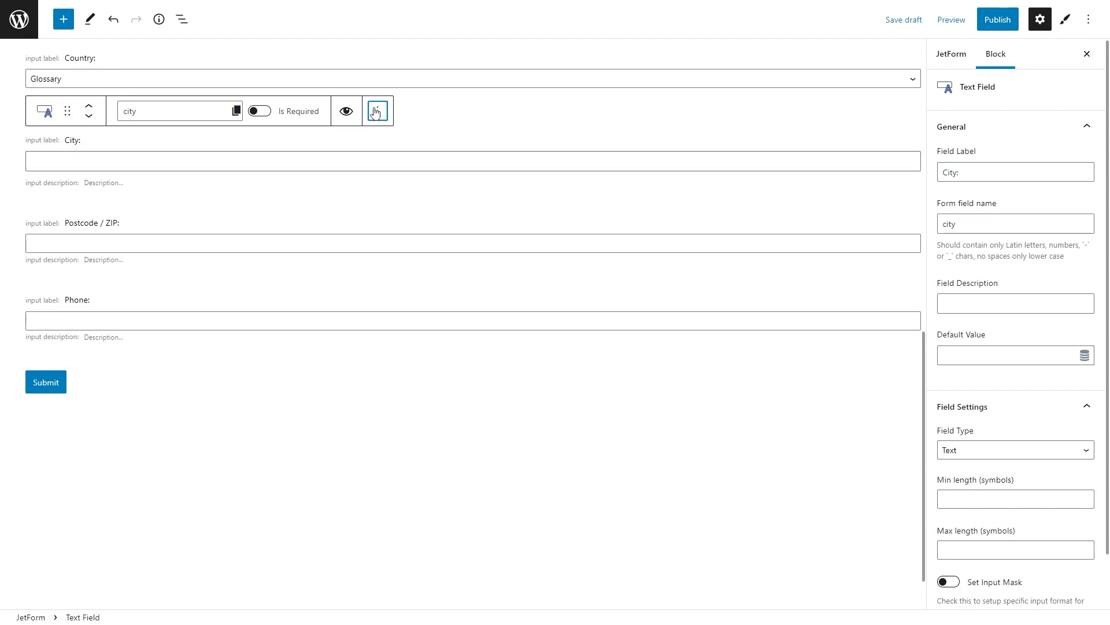
{"action": "left_click", "coordinate": [395, 198]}
{"action": "left_click", "coordinate": [89, 199]}
{"action": "left_click", "coordinate": [89, 199]}
{"action": "triple_click", "coordinate": [81, 236]}
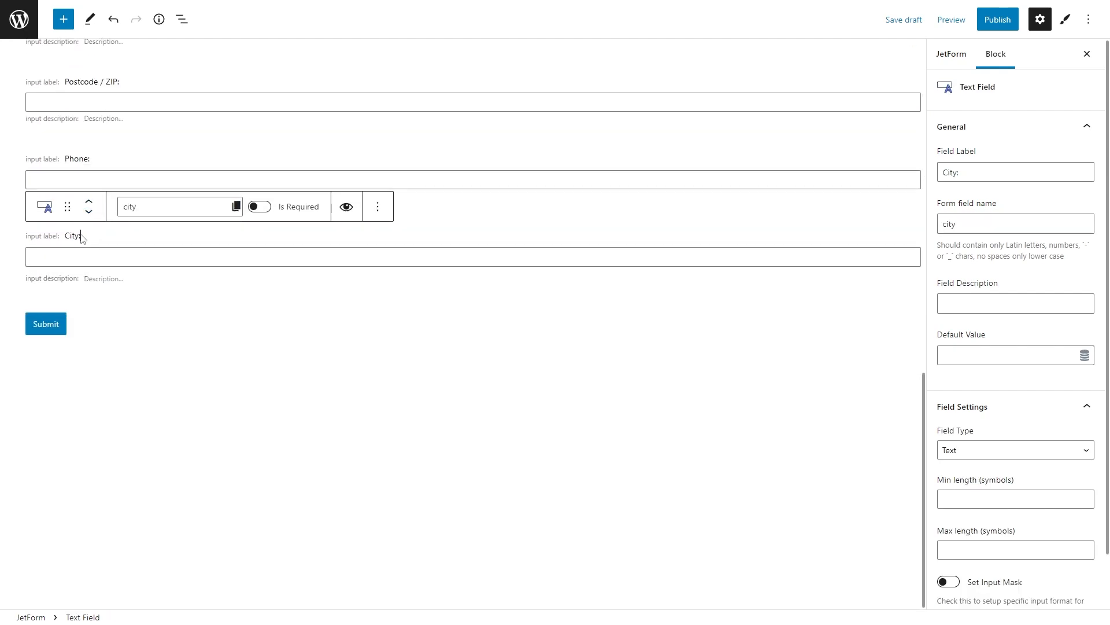
{"action": "type", "text": "Email address:"}
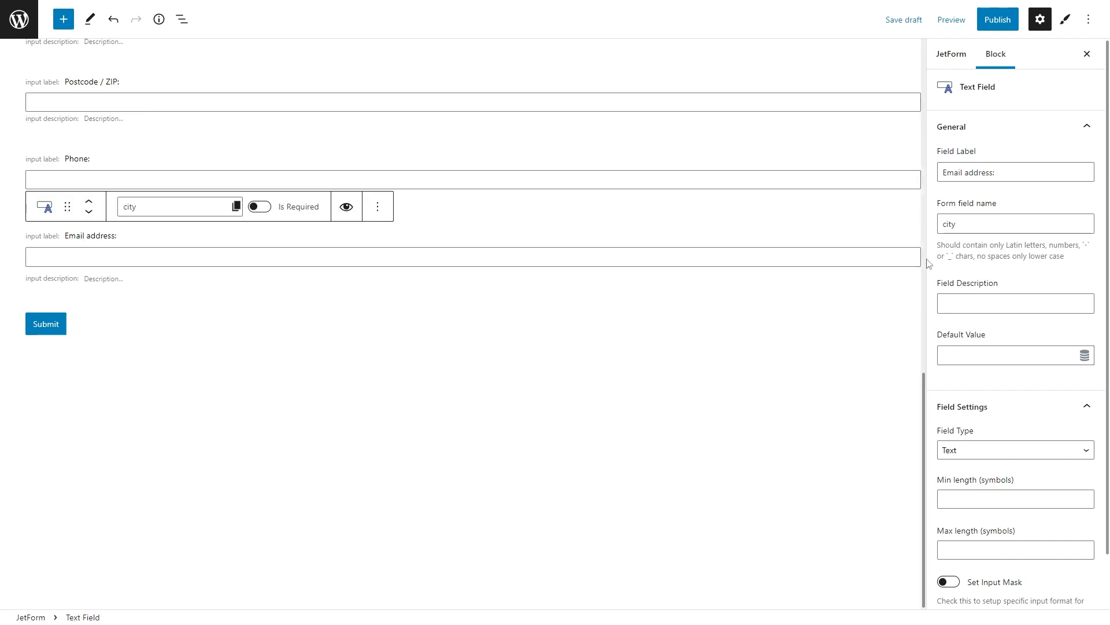
{"action": "double_click", "coordinate": [956, 224]}
{"action": "type", "text": "email"}
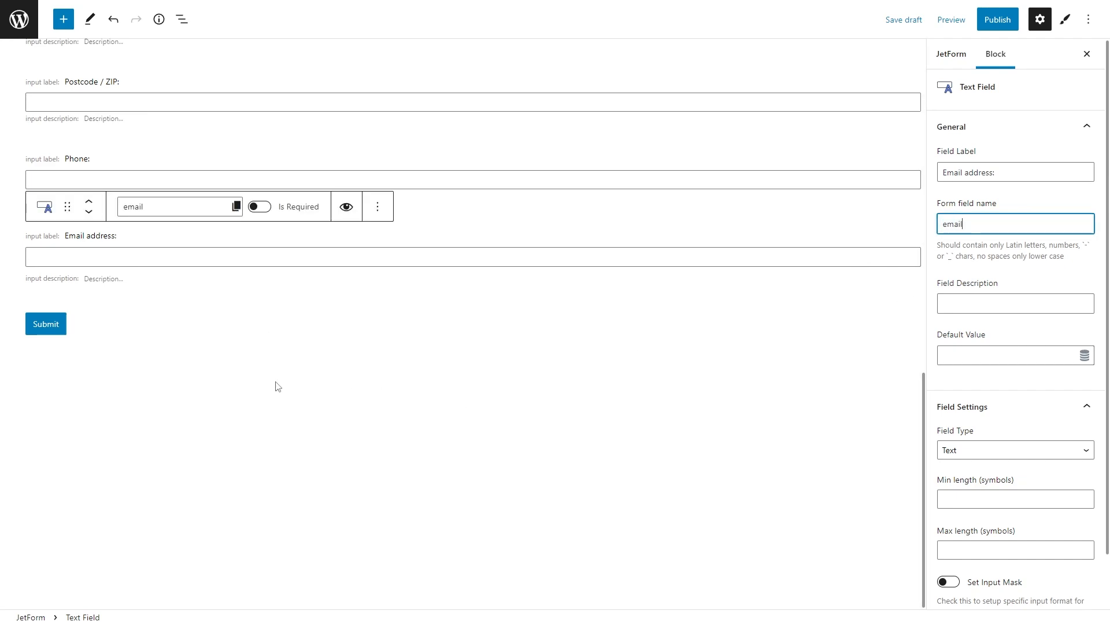
{"action": "left_click", "coordinate": [60, 326]}
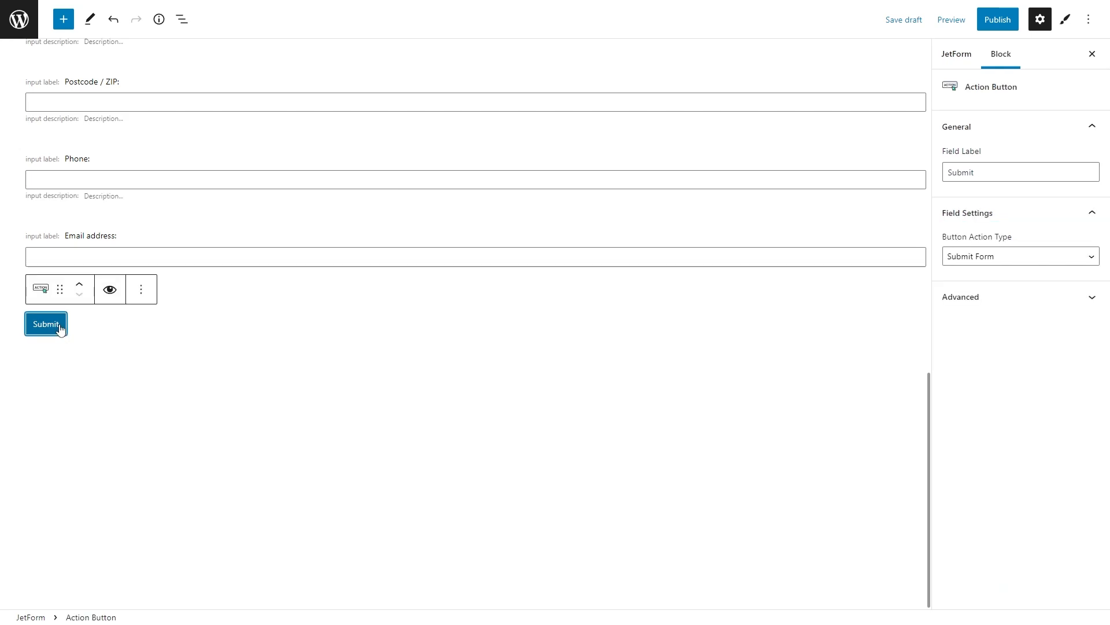
Step: Change the submit button's label from 'Submit' to 'Proceed to checkout'
{"action": "left_click_drag", "start_coordinate": [987, 171], "coordinate": [949, 172]}
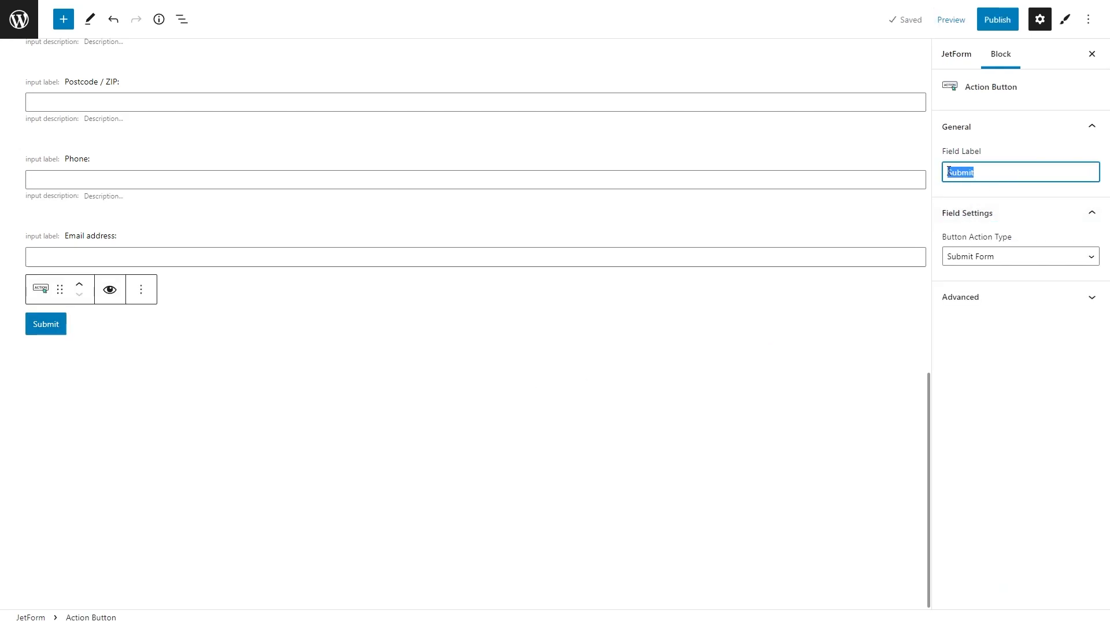
{"action": "type", "text": "Proceed to che"}
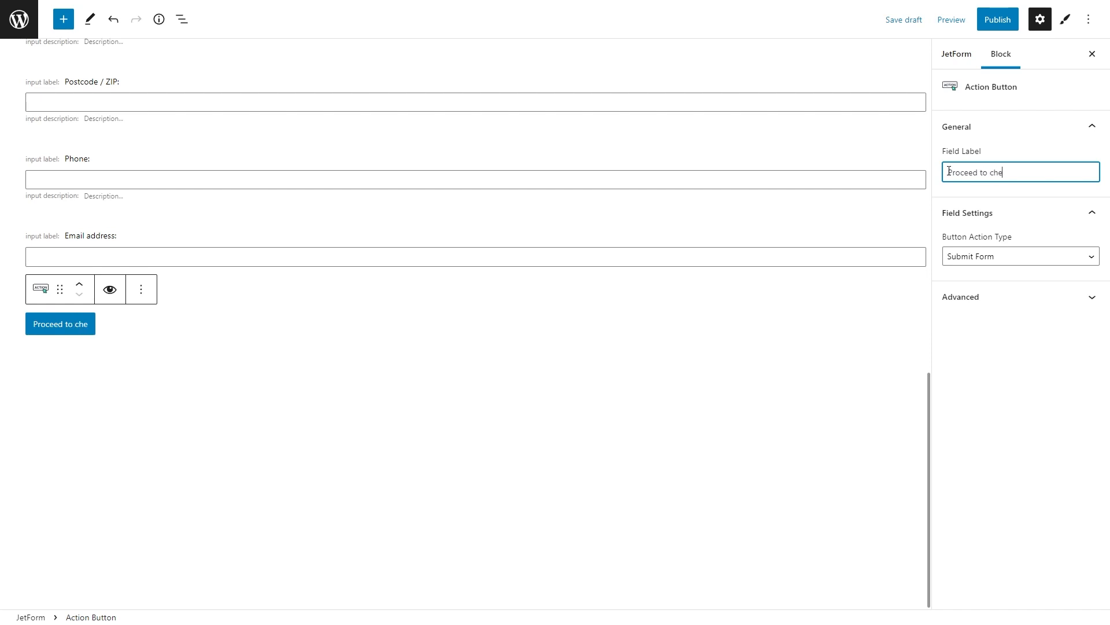
{"action": "type", "text": "ckout"}
{"action": "scroll", "coordinate": [868, 332], "scroll_direction": "up", "scroll_amount": 4}
{"action": "scroll", "coordinate": [870, 333], "scroll_direction": "up", "scroll_amount": 6}
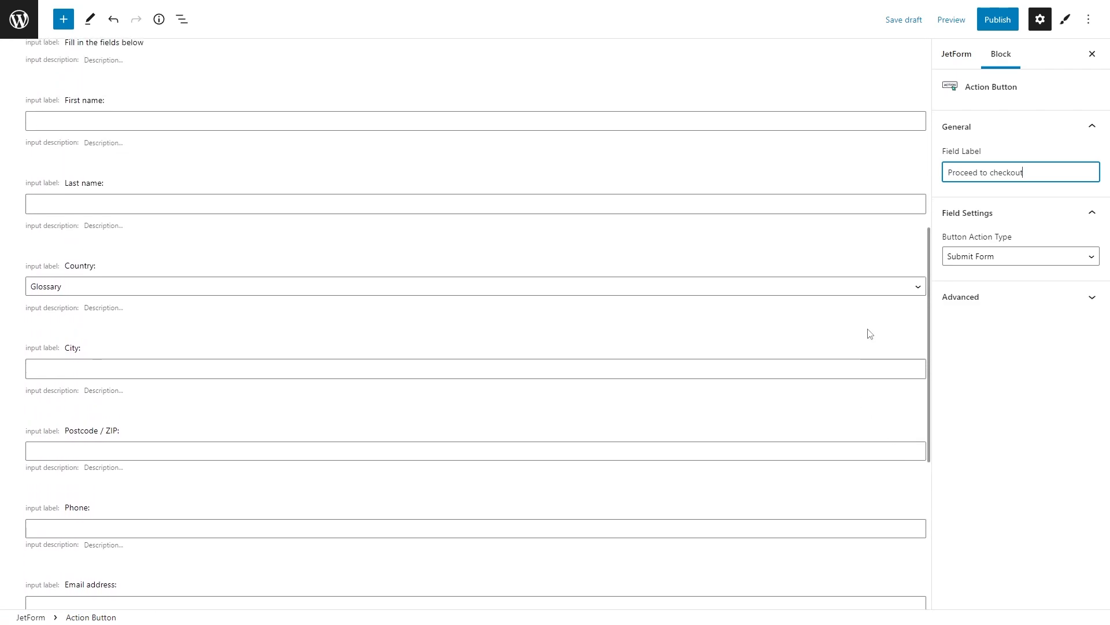
{"action": "scroll", "coordinate": [869, 331], "scroll_direction": "up", "scroll_amount": 4}
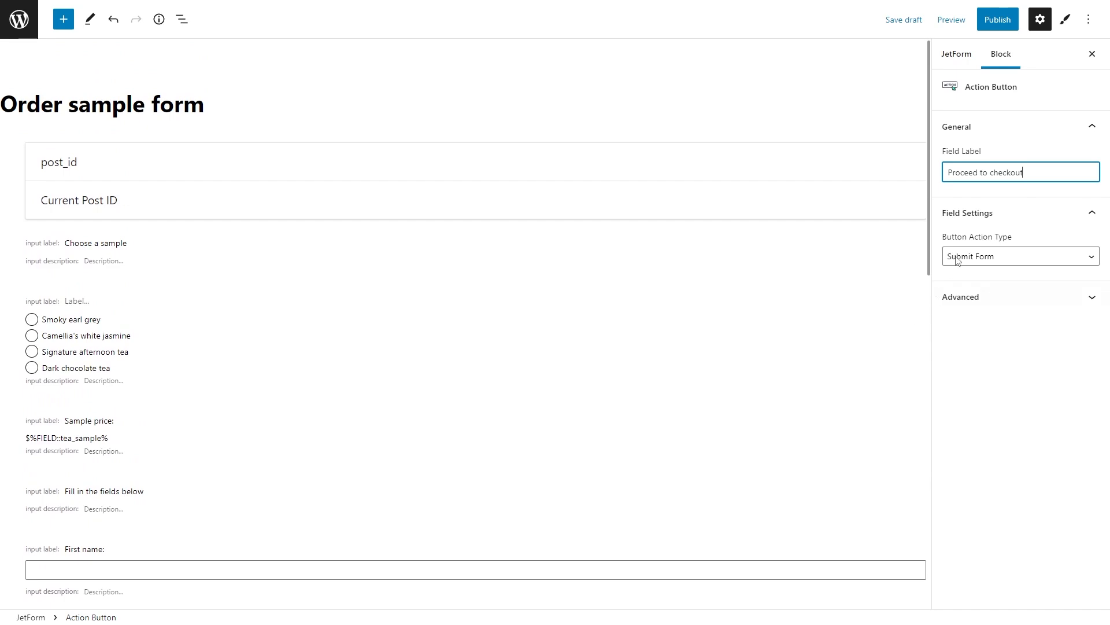
Step: Set the form's post-submit action to Add to Cart & Redirect to Checkout and open its settings
{"action": "left_click", "coordinate": [970, 65]}
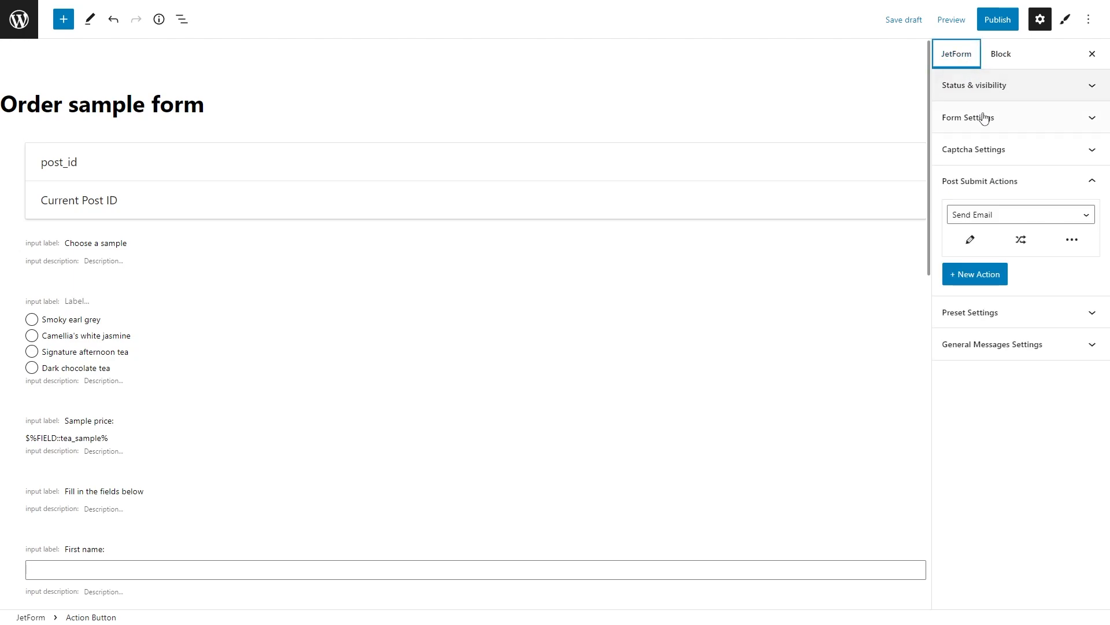
{"action": "left_click", "coordinate": [1013, 217]}
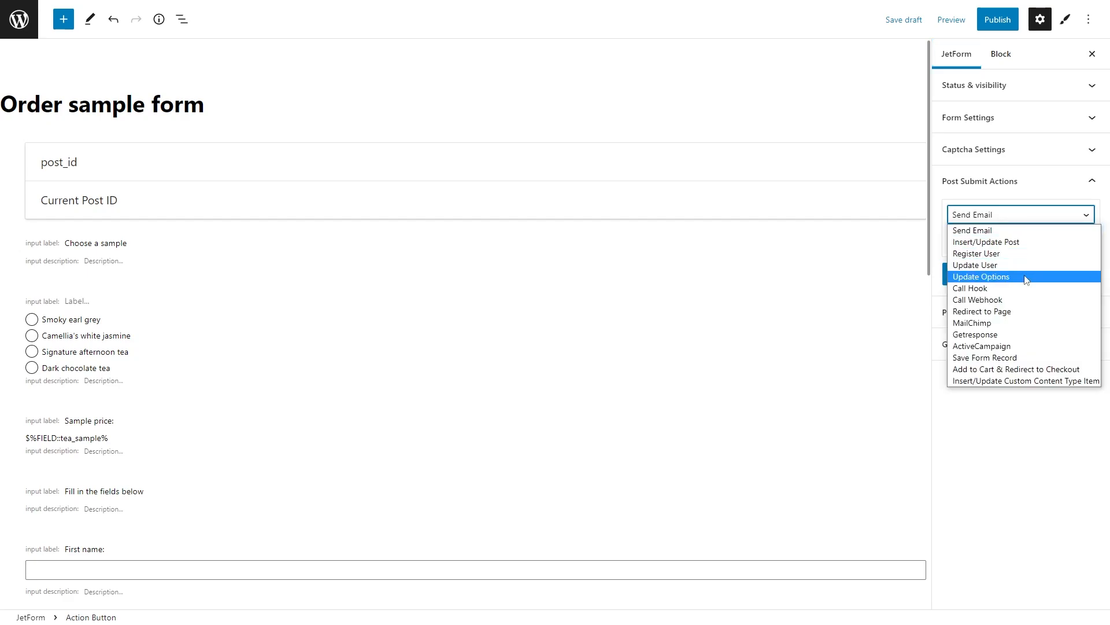
{"action": "left_click", "coordinate": [1032, 370]}
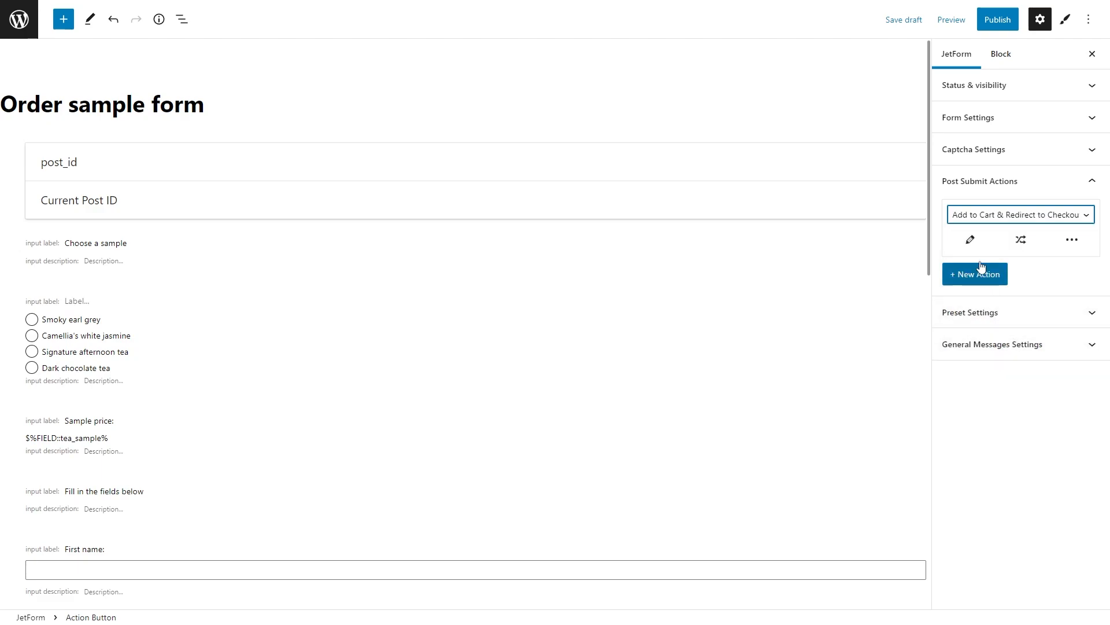
{"action": "left_click", "coordinate": [971, 240]}
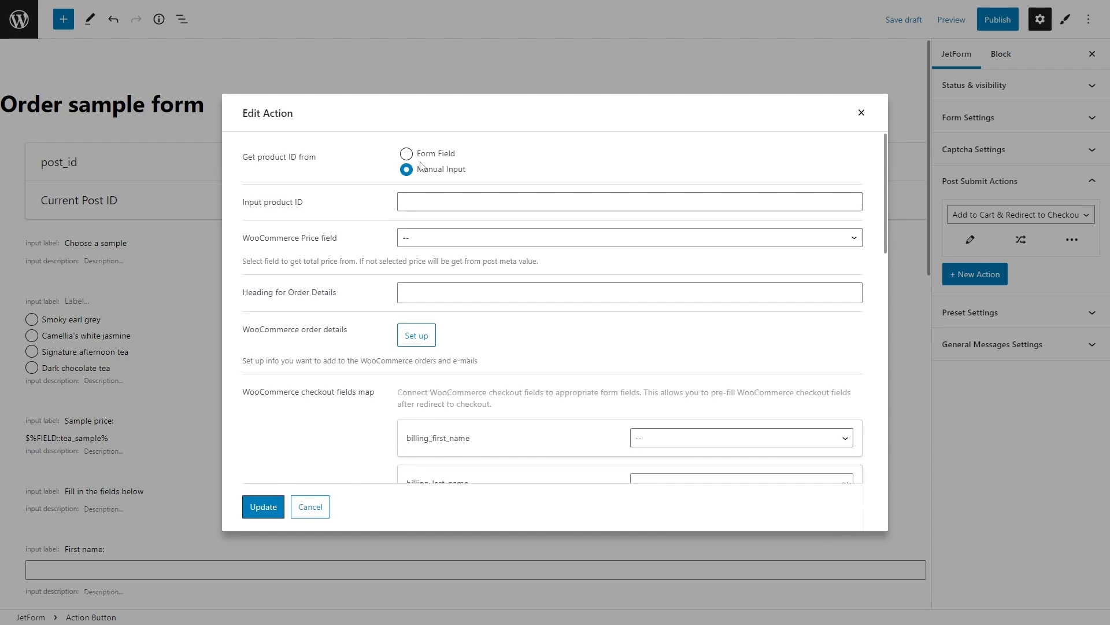
Step: Set Get product ID from to Form Field and choose tea_sample as the product ID field
{"action": "left_click", "coordinate": [421, 155]}
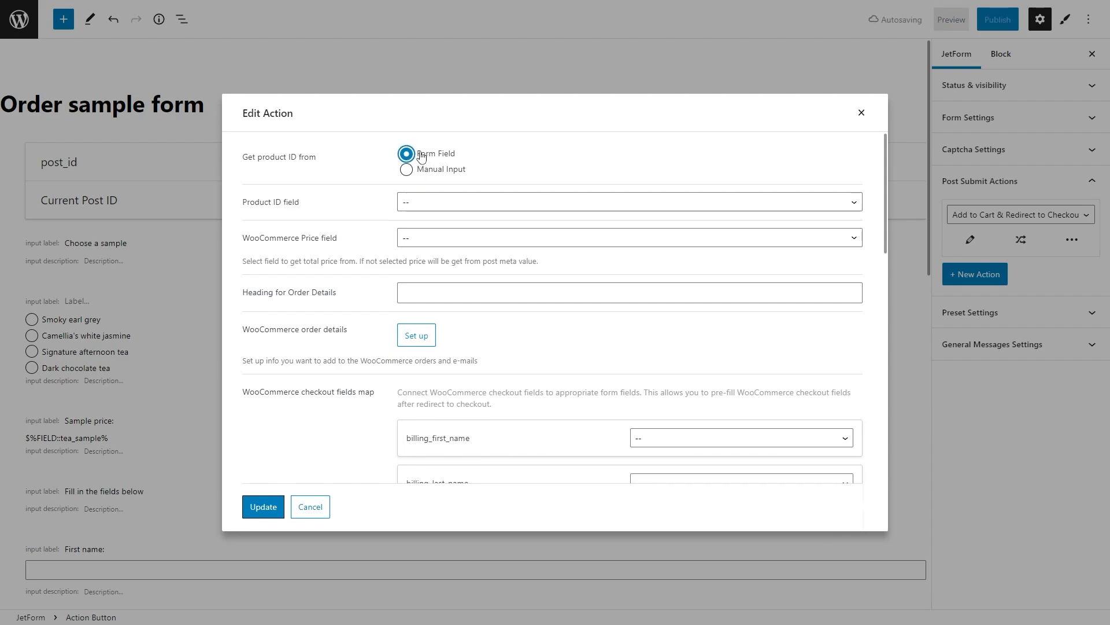
{"action": "left_click", "coordinate": [450, 202]}
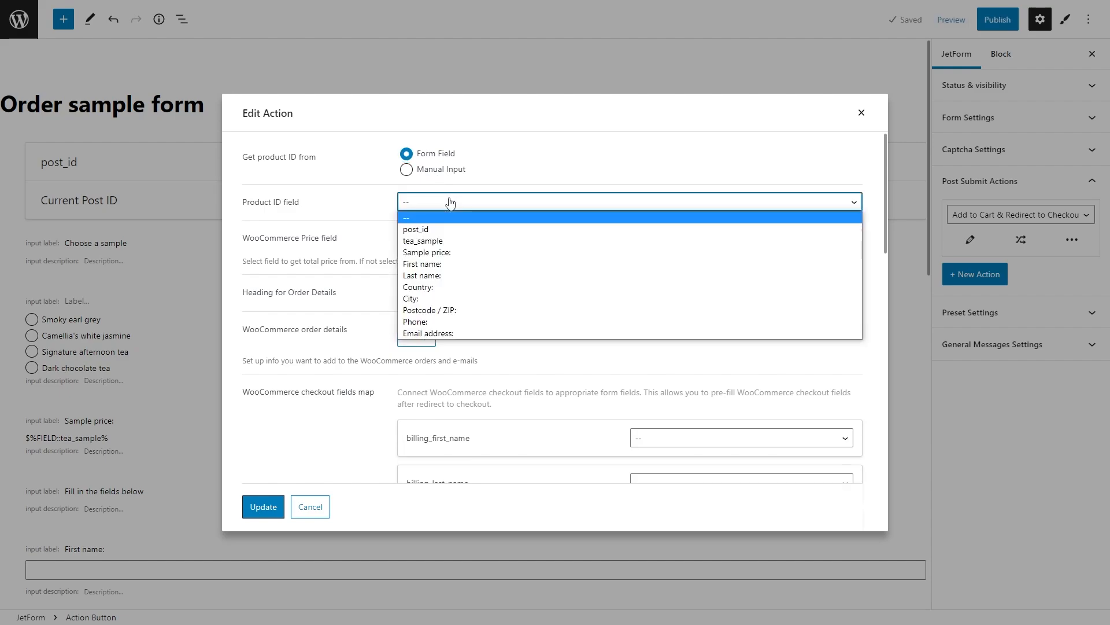
{"action": "left_click", "coordinate": [450, 203]}
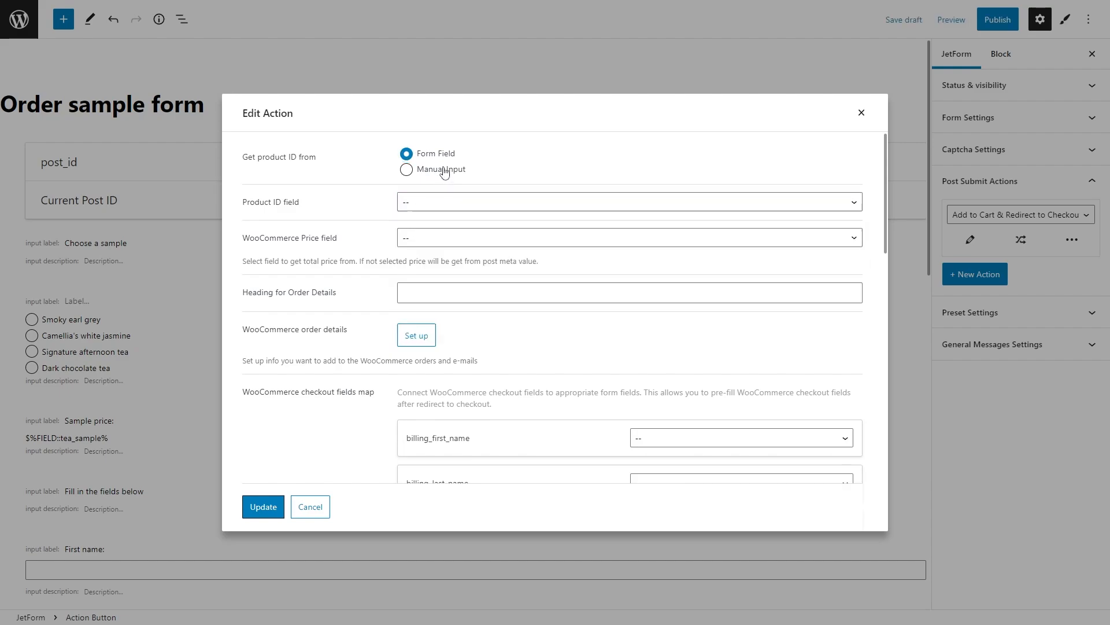
{"action": "left_click", "coordinate": [444, 173]}
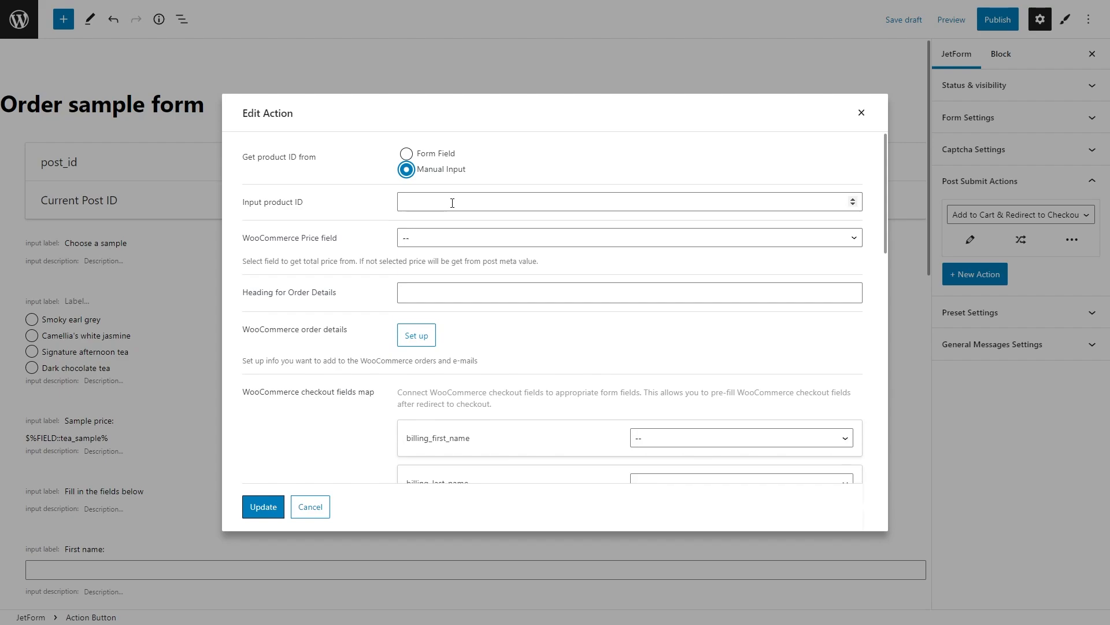
{"action": "left_click", "coordinate": [428, 156]}
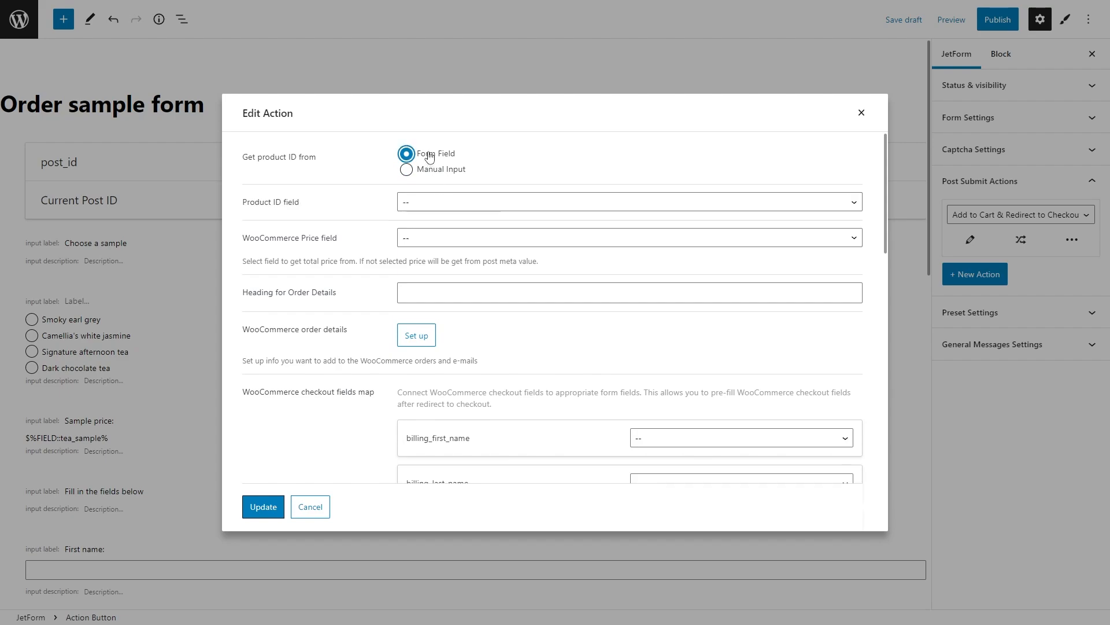
{"action": "left_click", "coordinate": [446, 202]}
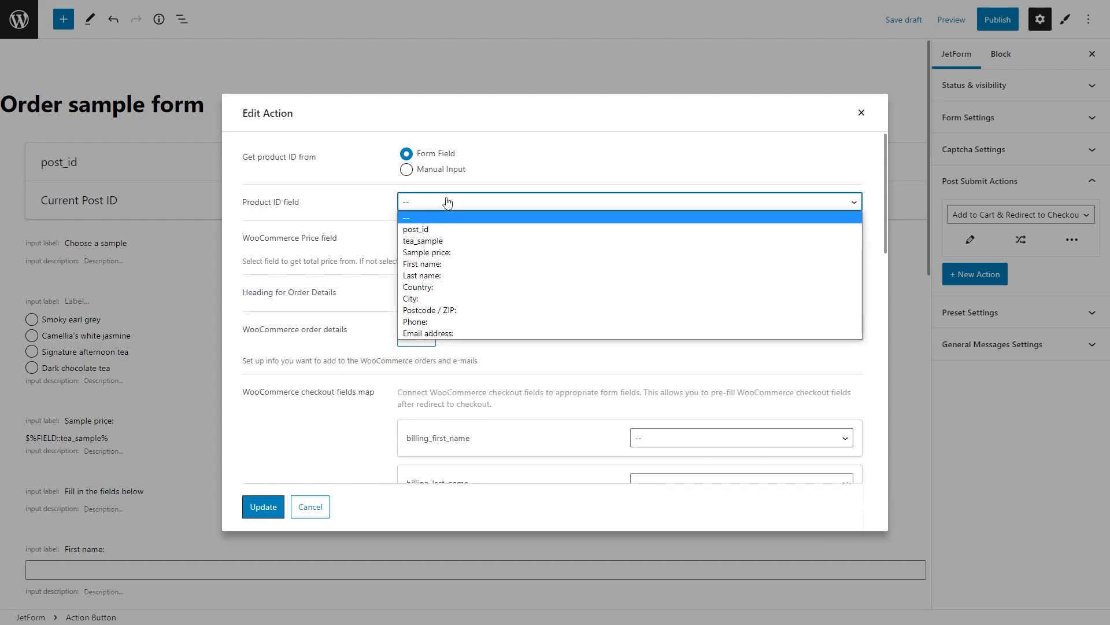
{"action": "left_click", "coordinate": [454, 241]}
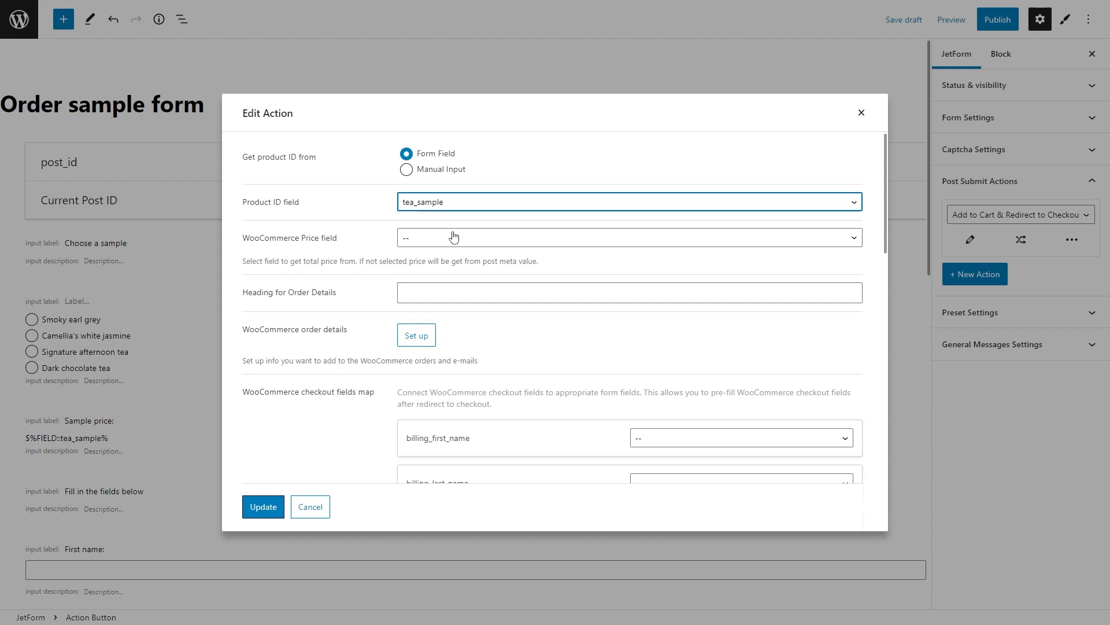
Step: Use Sample price: as the WooCommerce price field and set the order details heading to 'Your order details'
{"action": "left_click", "coordinate": [454, 236]}
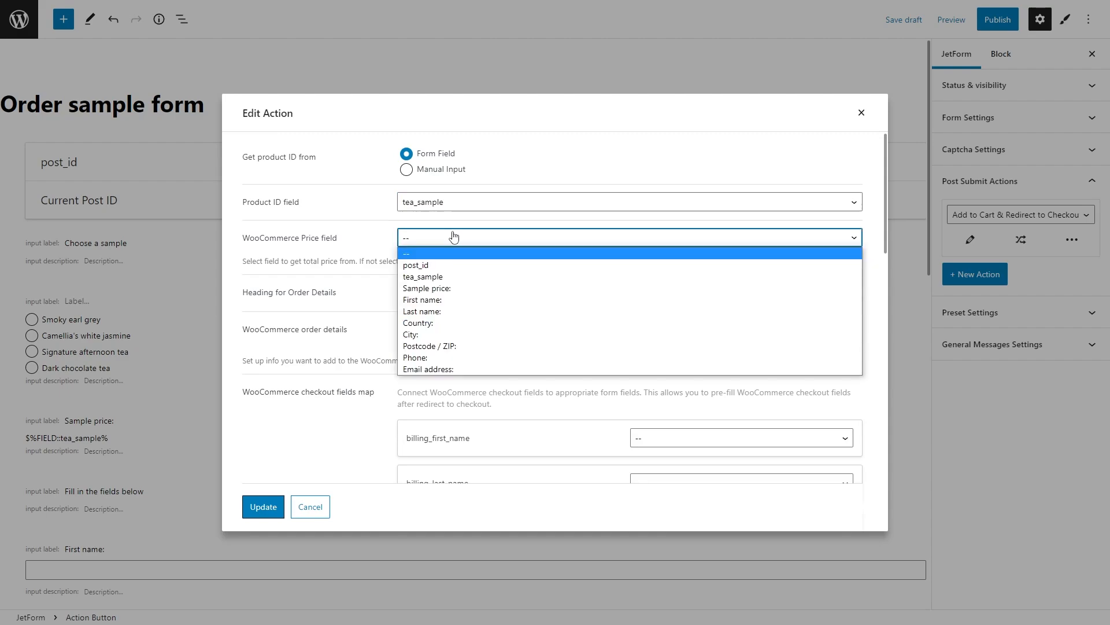
{"action": "left_click", "coordinate": [462, 288]}
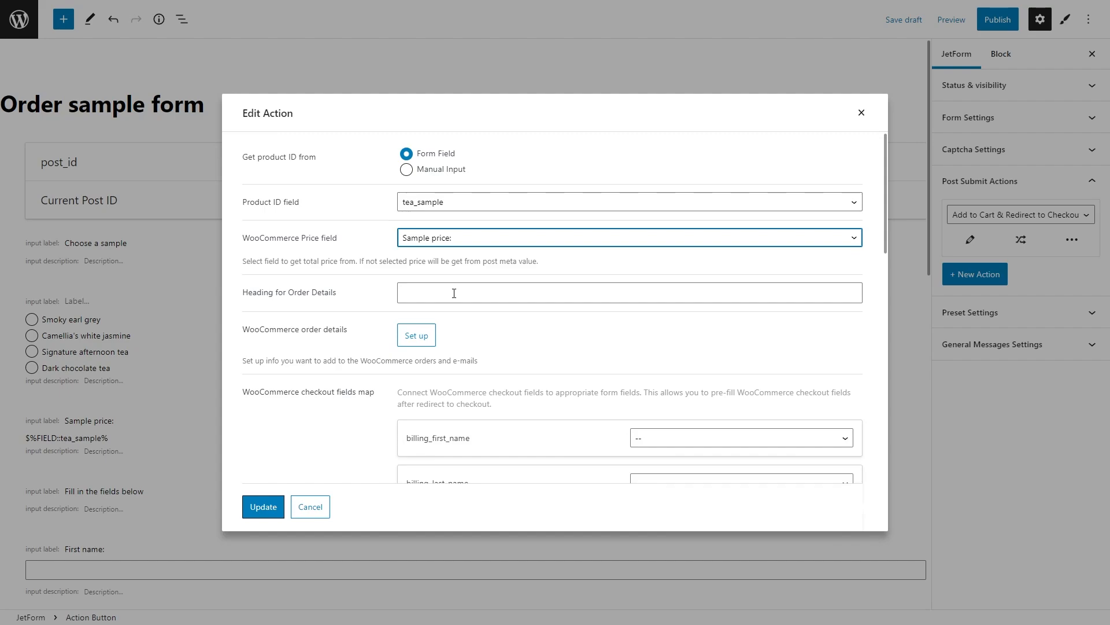
{"action": "left_click", "coordinate": [454, 293]}
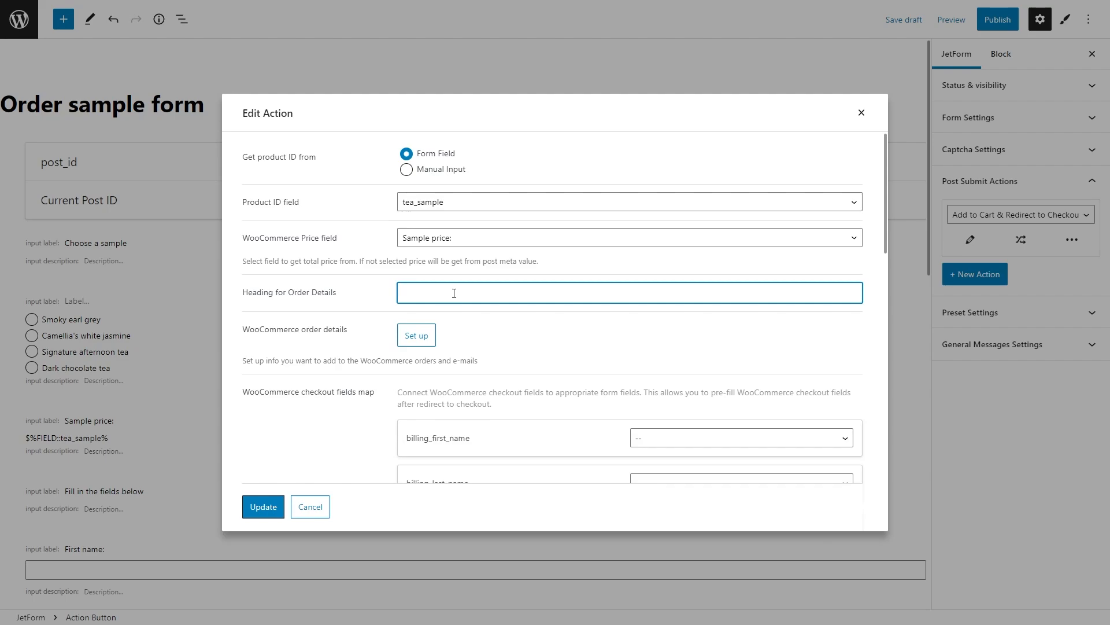
{"action": "type", "text": "Your order de"}
{"action": "type", "text": "ls"}
{"action": "left_click", "coordinate": [427, 336]}
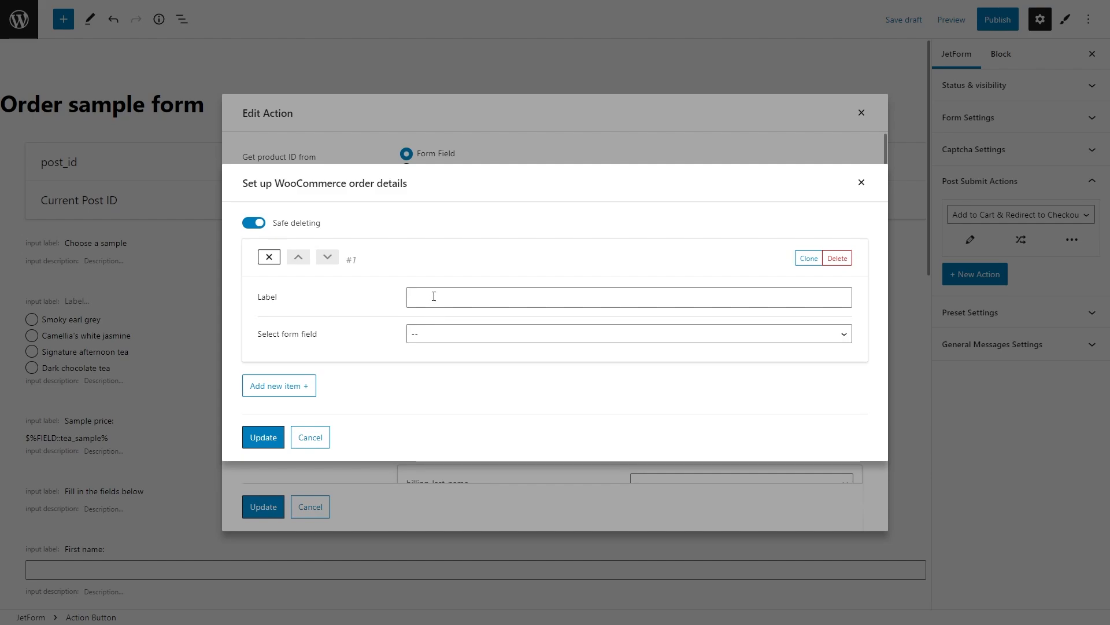
Step: Leave the order-detail item field at -- and cancel the WooCommerce order details dialog
{"action": "left_click", "coordinate": [434, 334]}
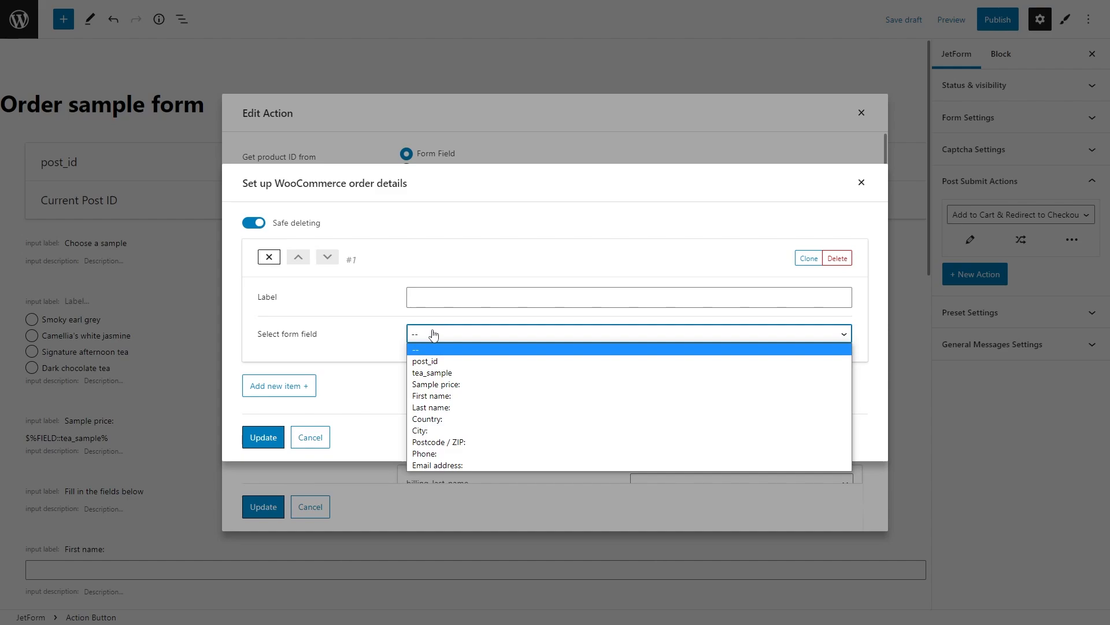
{"action": "left_click", "coordinate": [391, 312]}
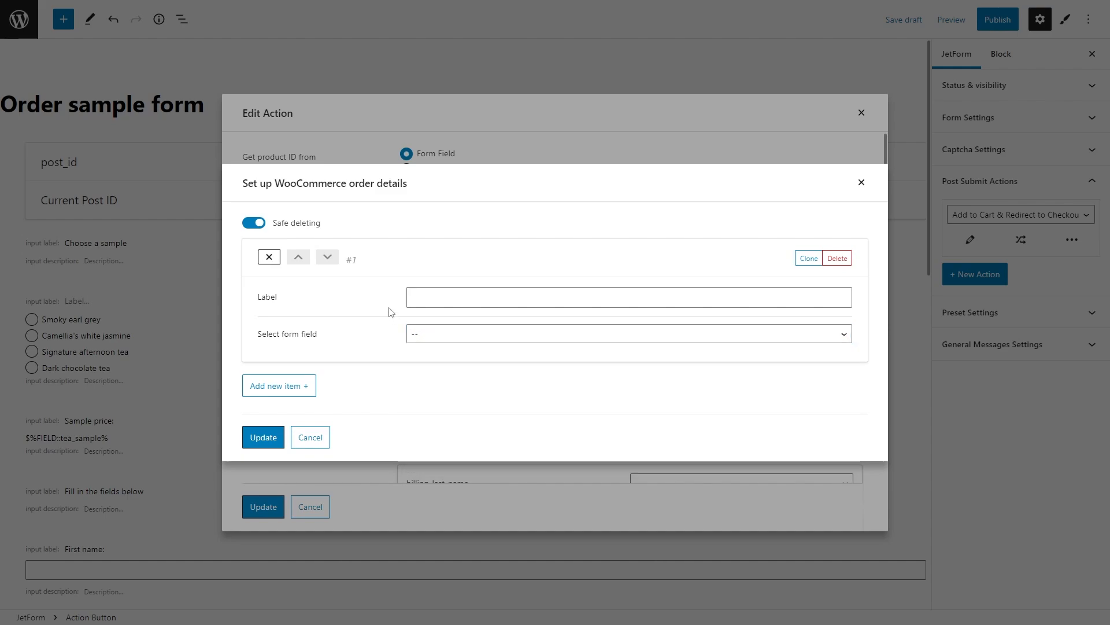
{"action": "left_click", "coordinate": [322, 437]}
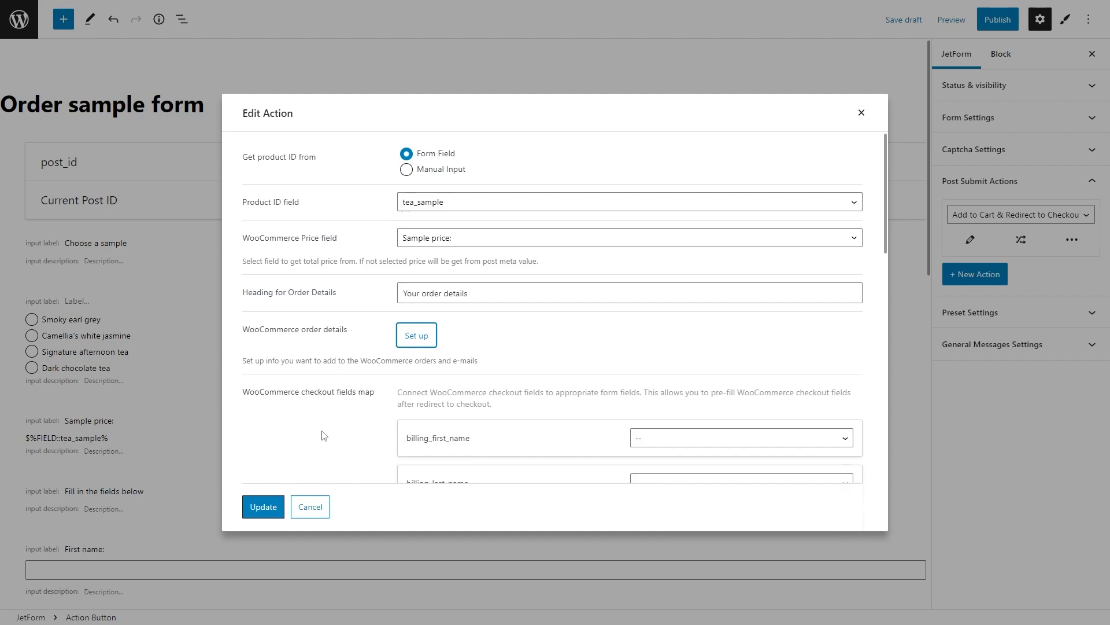
Step: Map billing first name, last name and email to the First name, Last name and Email address fields
{"action": "scroll", "coordinate": [322, 435], "scroll_direction": "down", "scroll_amount": 4}
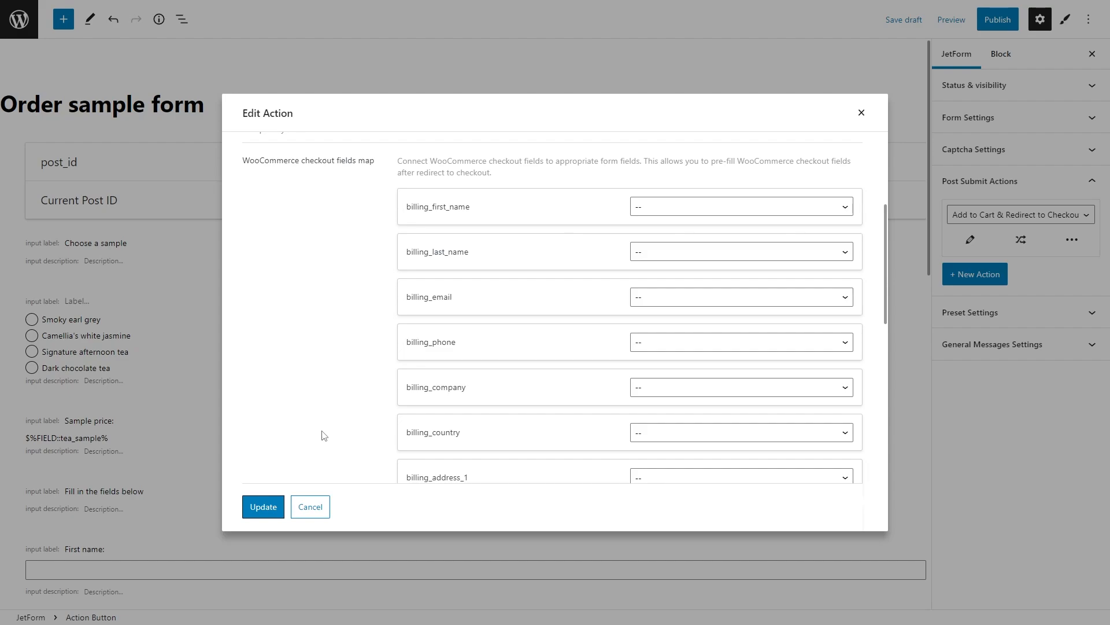
{"action": "left_click", "coordinate": [702, 206]}
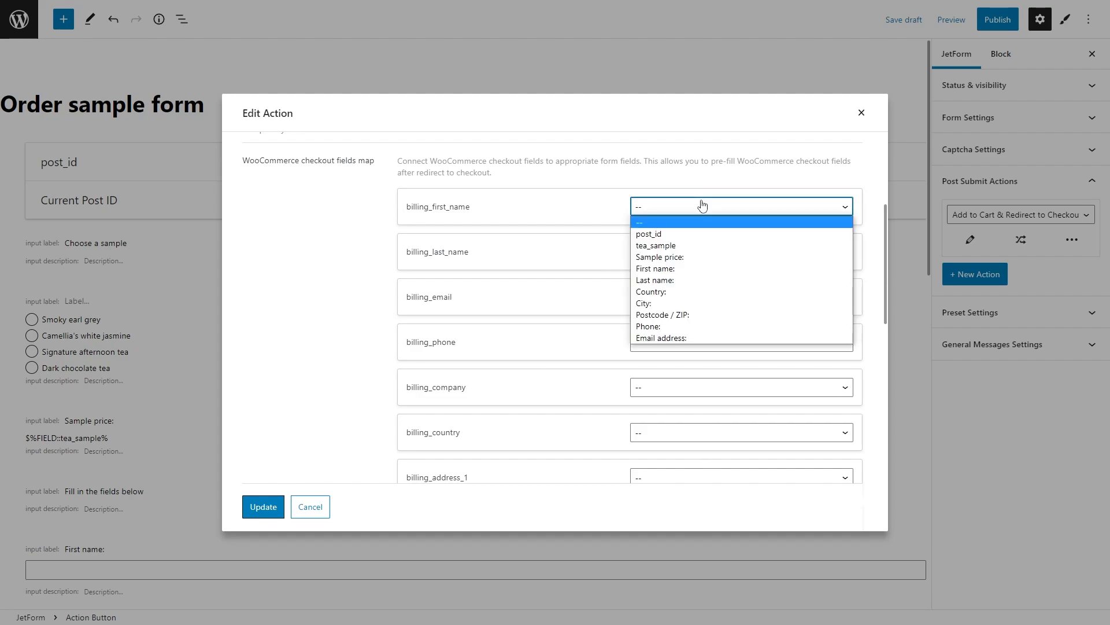
{"action": "left_click", "coordinate": [706, 269]}
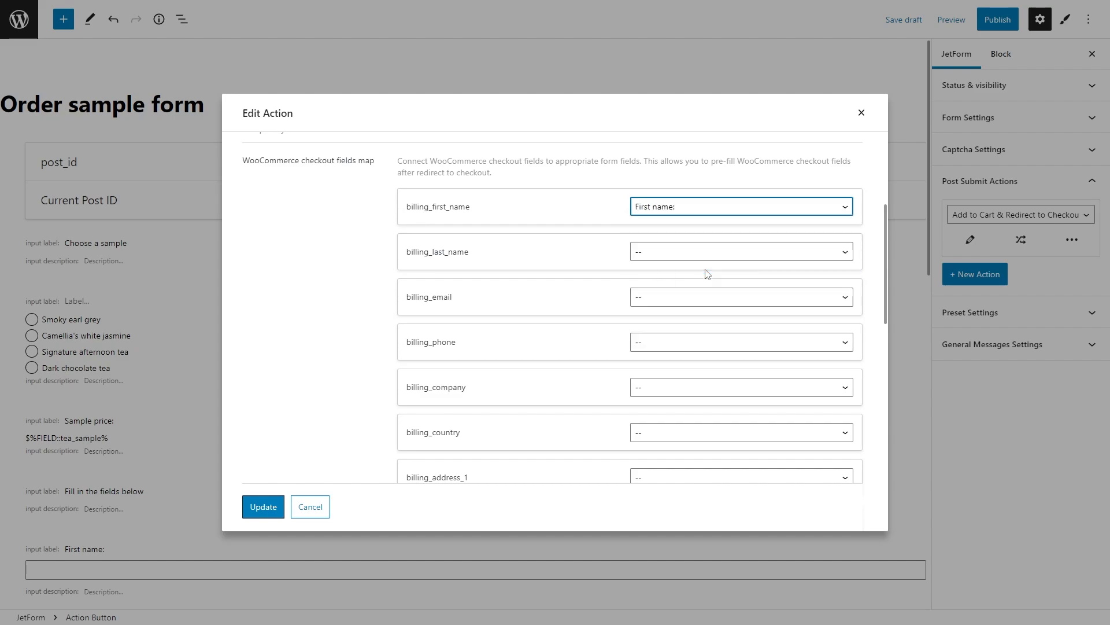
{"action": "left_click", "coordinate": [700, 251]}
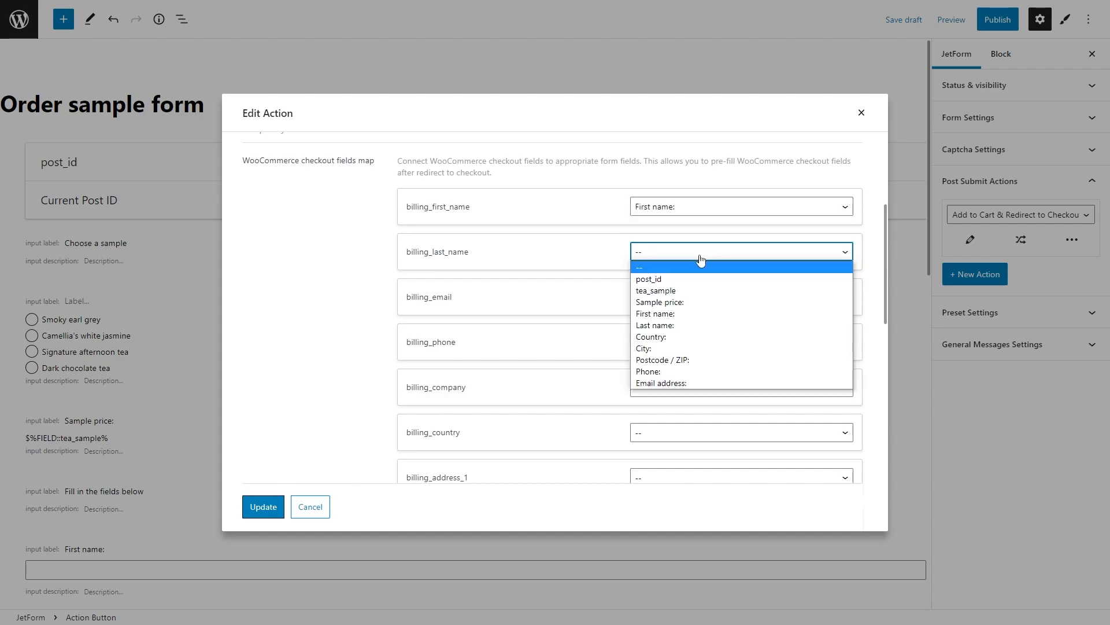
{"action": "left_click", "coordinate": [707, 325]}
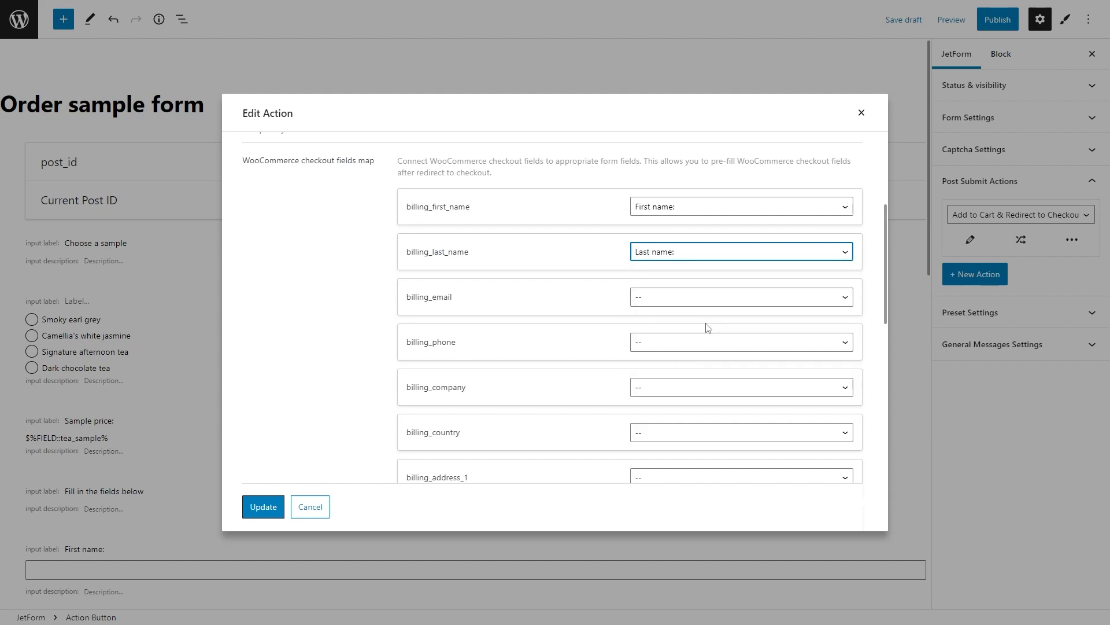
{"action": "left_click", "coordinate": [688, 297]}
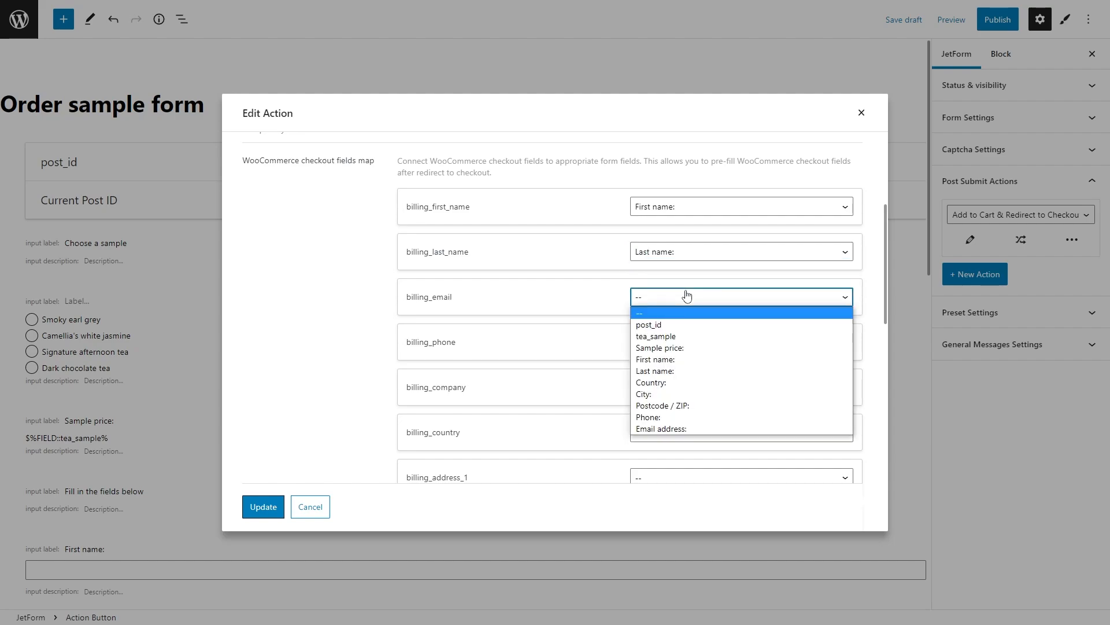
{"action": "left_click", "coordinate": [696, 429]}
Step: Map billing phone, country, city and postcode to the Phone, Country, City and Postcode / ZIP fields
{"action": "left_click", "coordinate": [679, 343]}
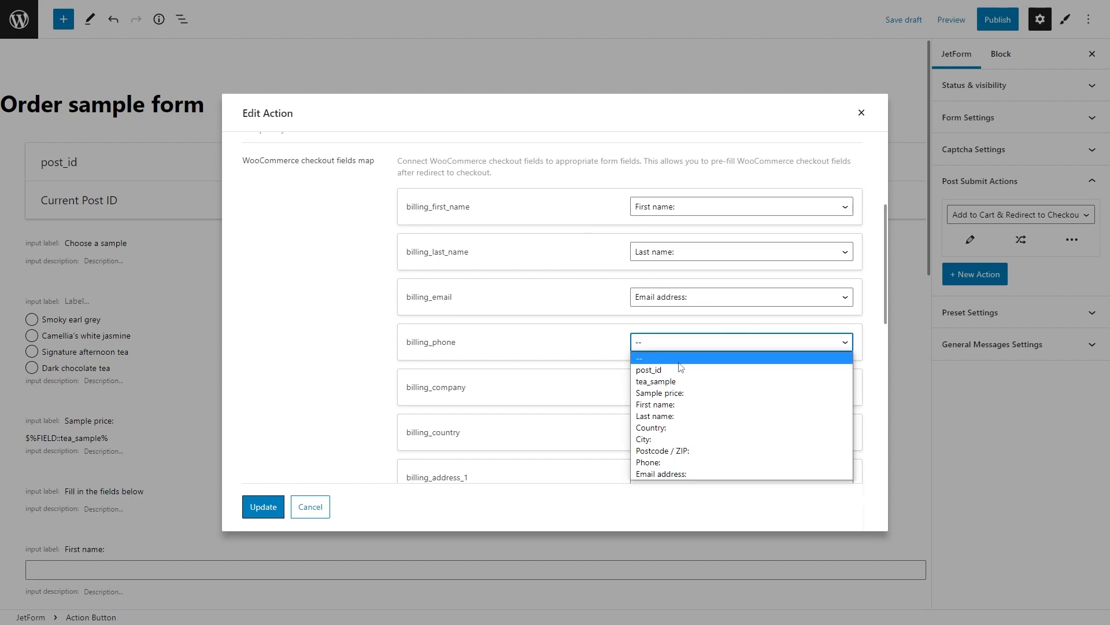
{"action": "left_click", "coordinate": [694, 462]}
{"action": "left_click", "coordinate": [682, 433]}
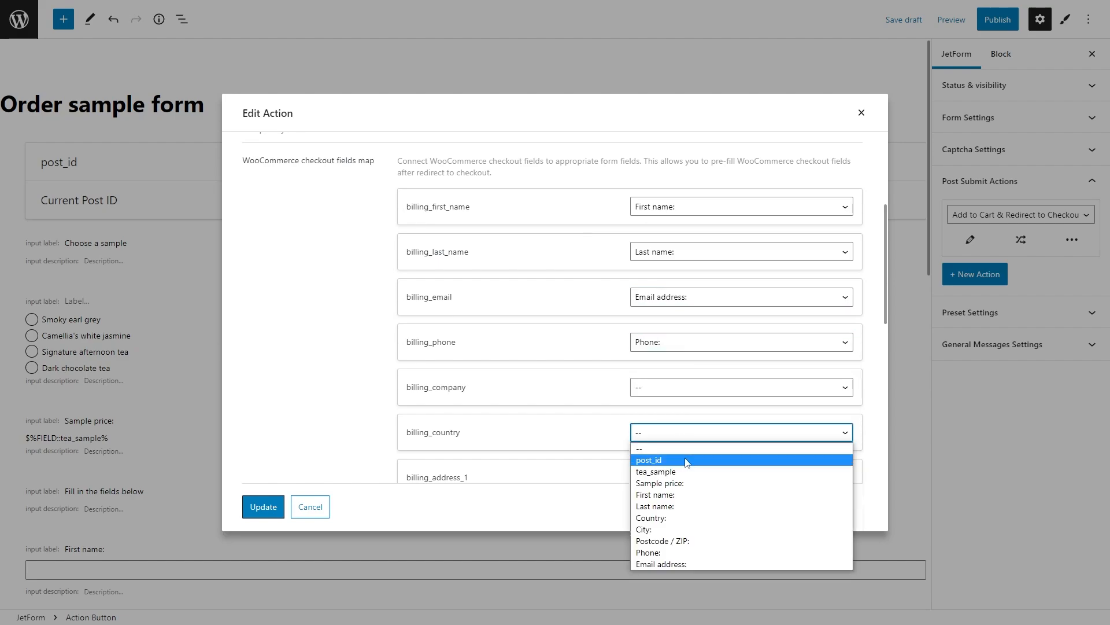
{"action": "left_click", "coordinate": [687, 518]}
{"action": "scroll", "coordinate": [686, 463], "scroll_direction": "down", "scroll_amount": 4}
{"action": "left_click", "coordinate": [678, 337]}
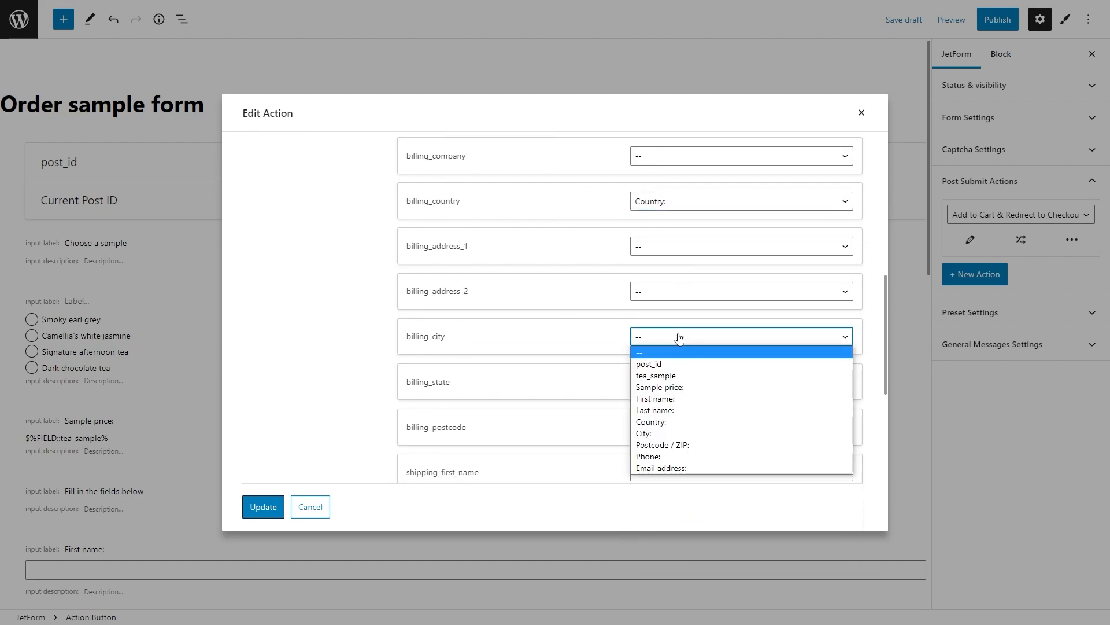
{"action": "left_click", "coordinate": [683, 433]}
{"action": "left_click", "coordinate": [681, 426]}
{"action": "left_click", "coordinate": [681, 532]}
Step: Reset shipping first name to -- and update the checkout action
{"action": "scroll", "coordinate": [679, 453], "scroll_direction": "down", "scroll_amount": 4}
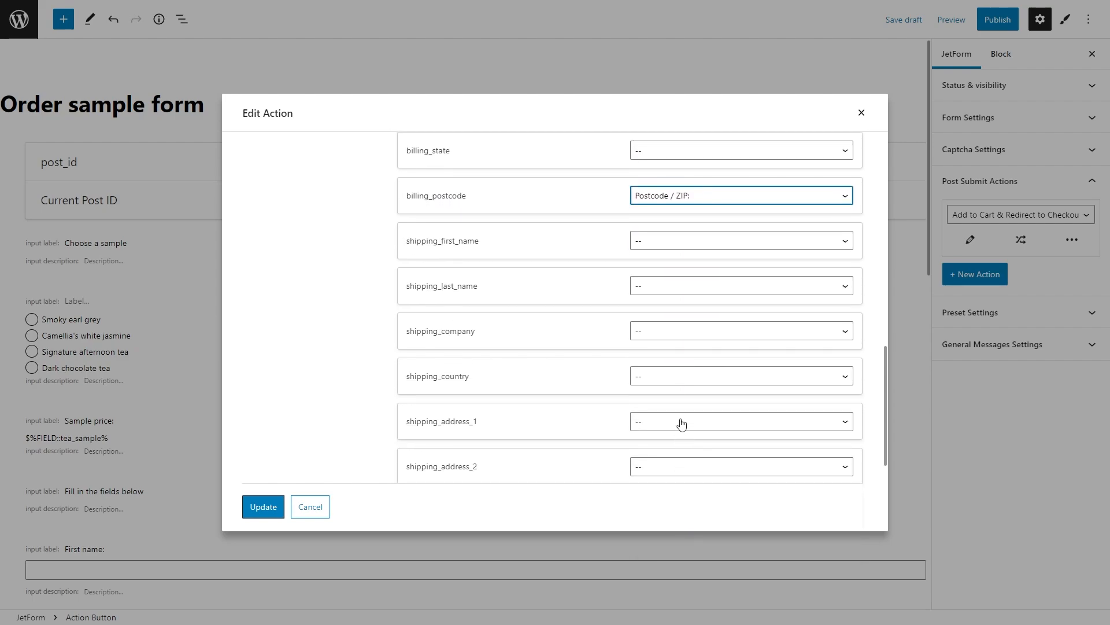
{"action": "left_click", "coordinate": [683, 238]}
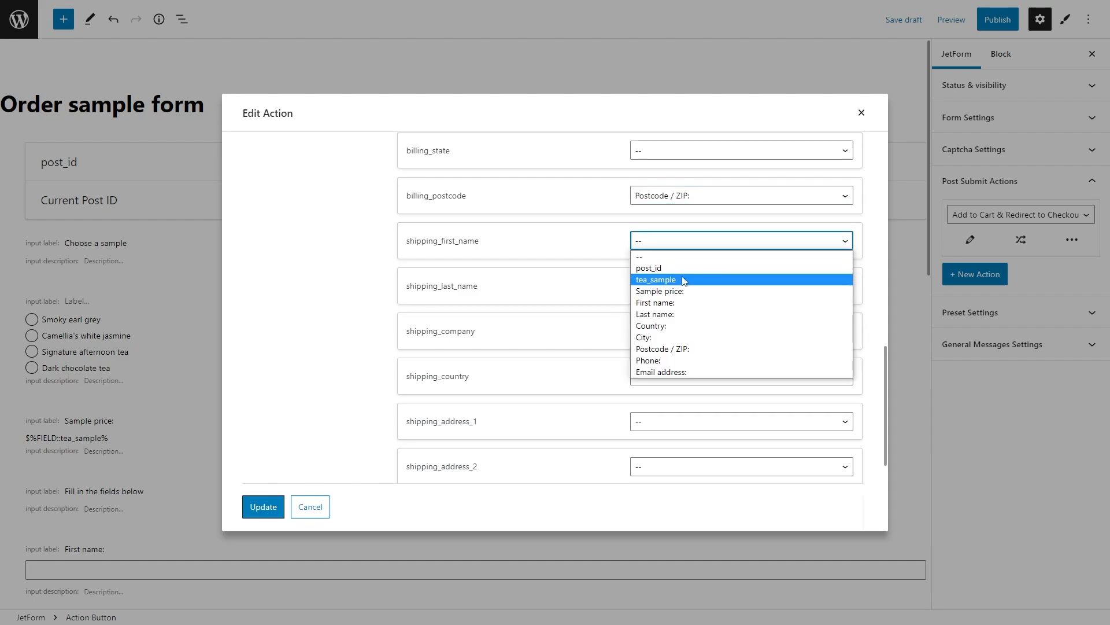
{"action": "left_click", "coordinate": [687, 303]}
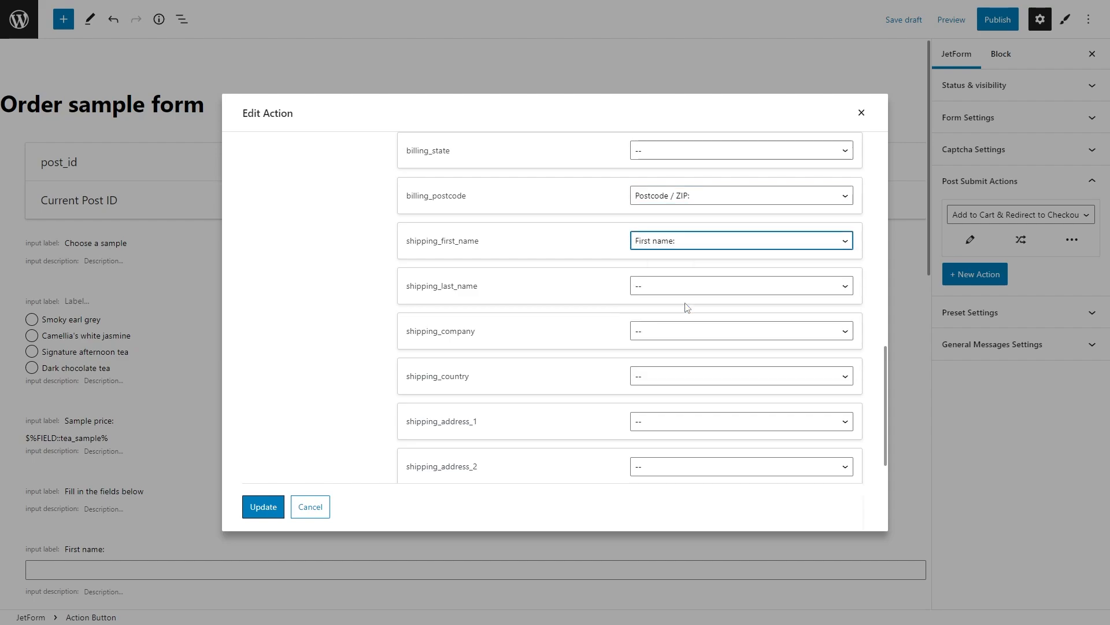
{"action": "left_click", "coordinate": [686, 245]}
{"action": "left_click", "coordinate": [686, 260]}
{"action": "scroll", "coordinate": [691, 391], "scroll_direction": "down", "scroll_amount": 4}
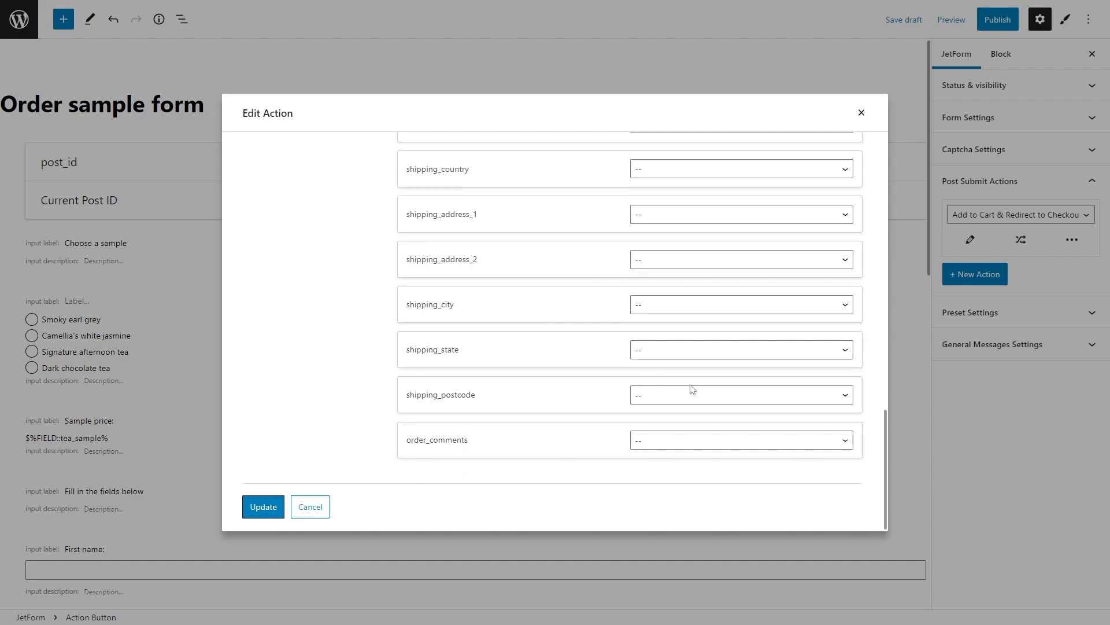
{"action": "left_click", "coordinate": [268, 509]}
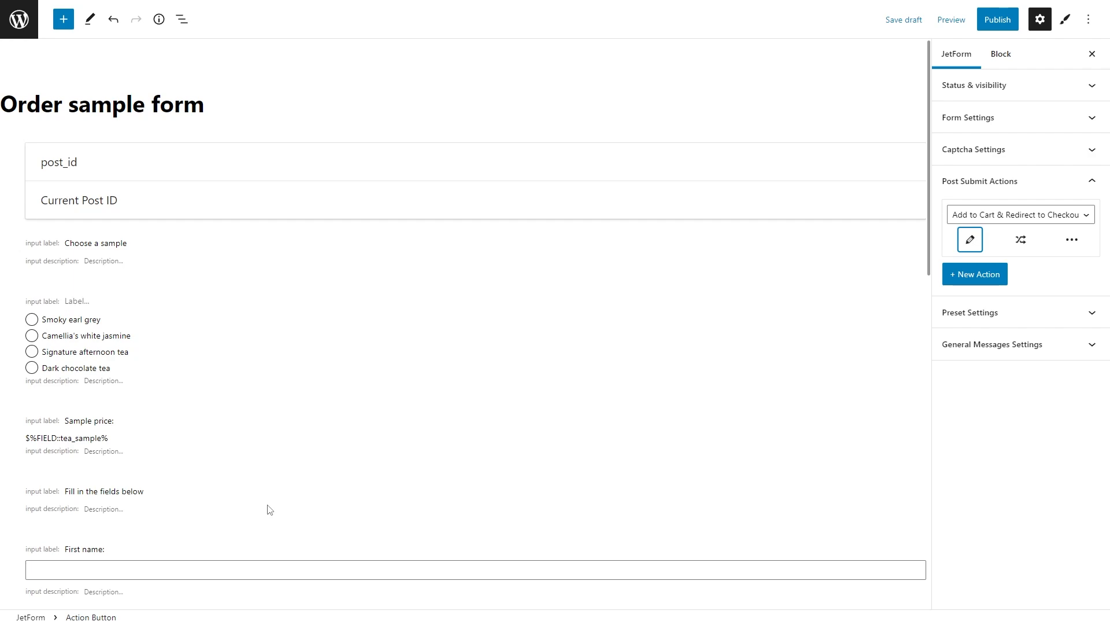
Step: Set the form's Submit Type to Page Reload in Form Settings
{"action": "left_click", "coordinate": [998, 120]}
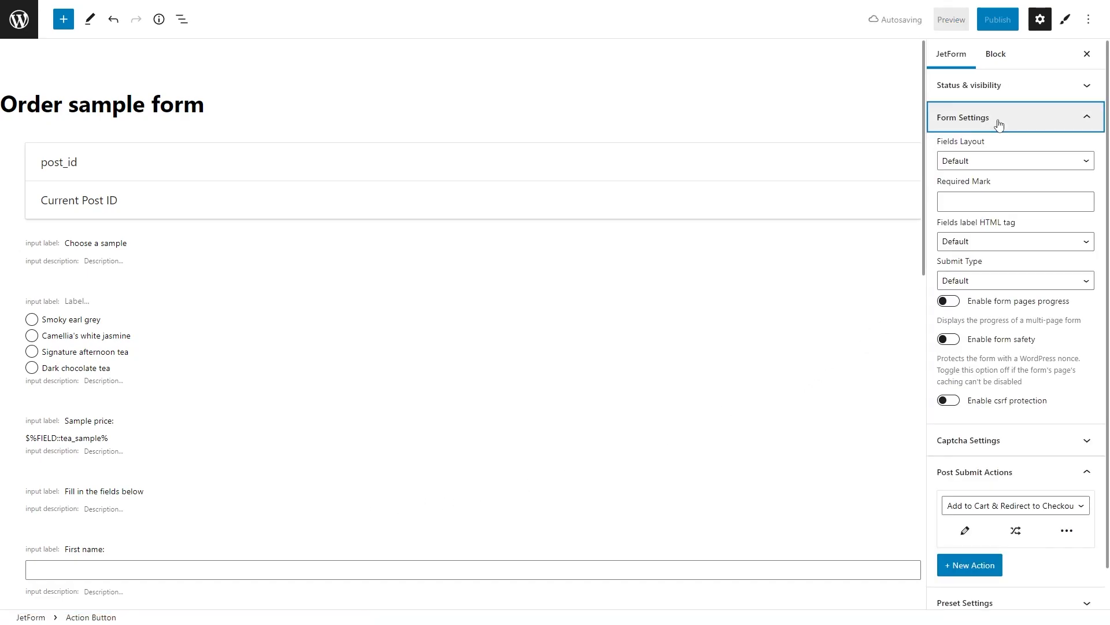
{"action": "left_click", "coordinate": [1026, 282]}
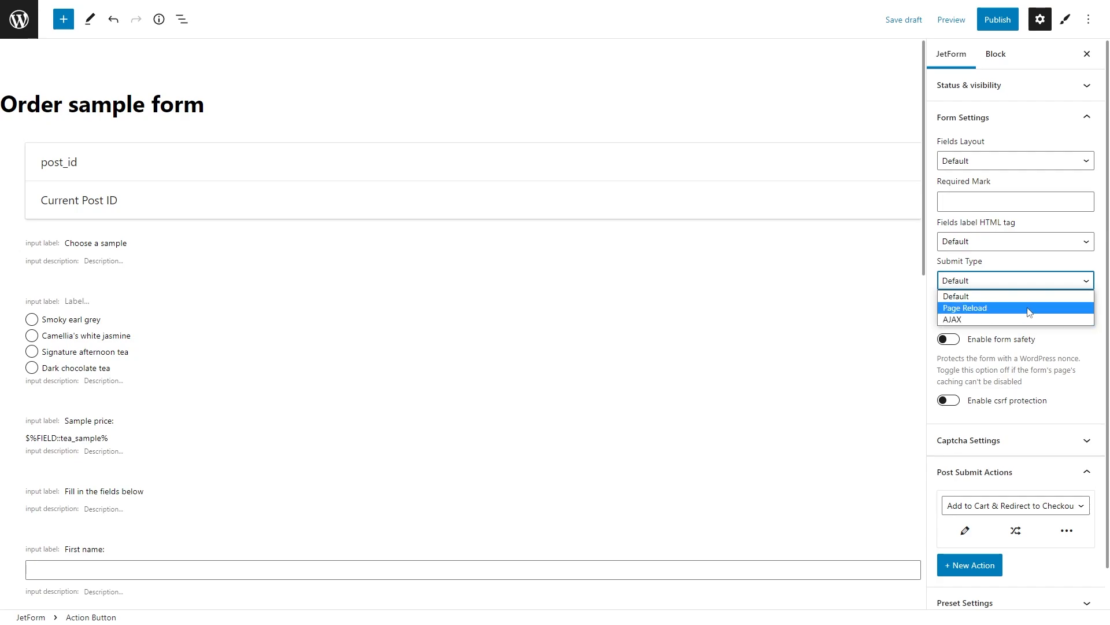
{"action": "left_click", "coordinate": [1028, 309]}
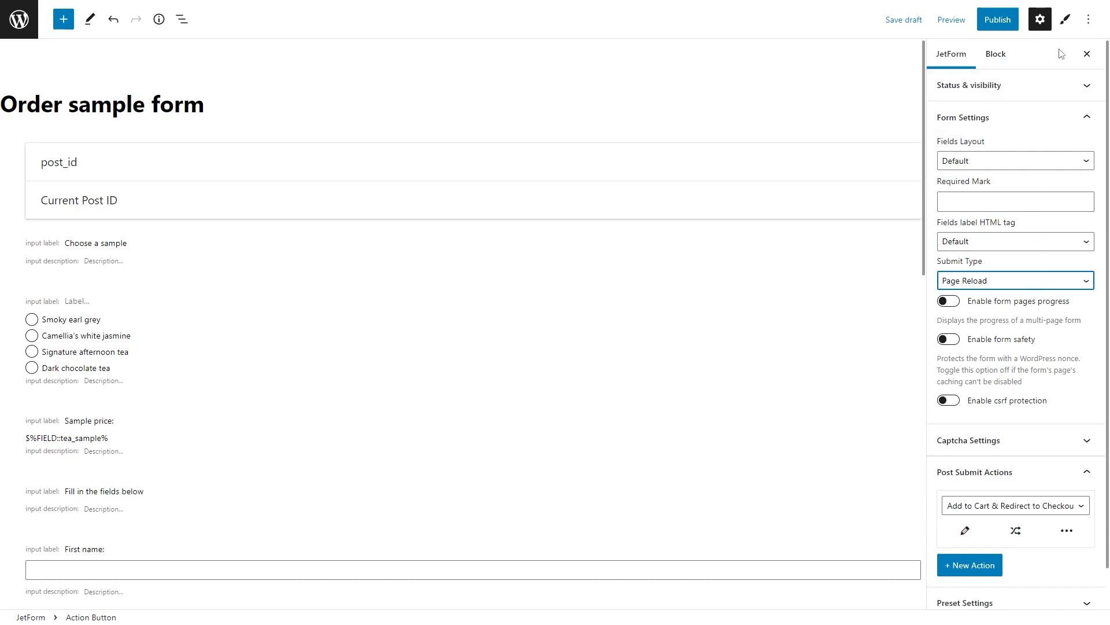
{"action": "left_click", "coordinate": [1065, 19]}
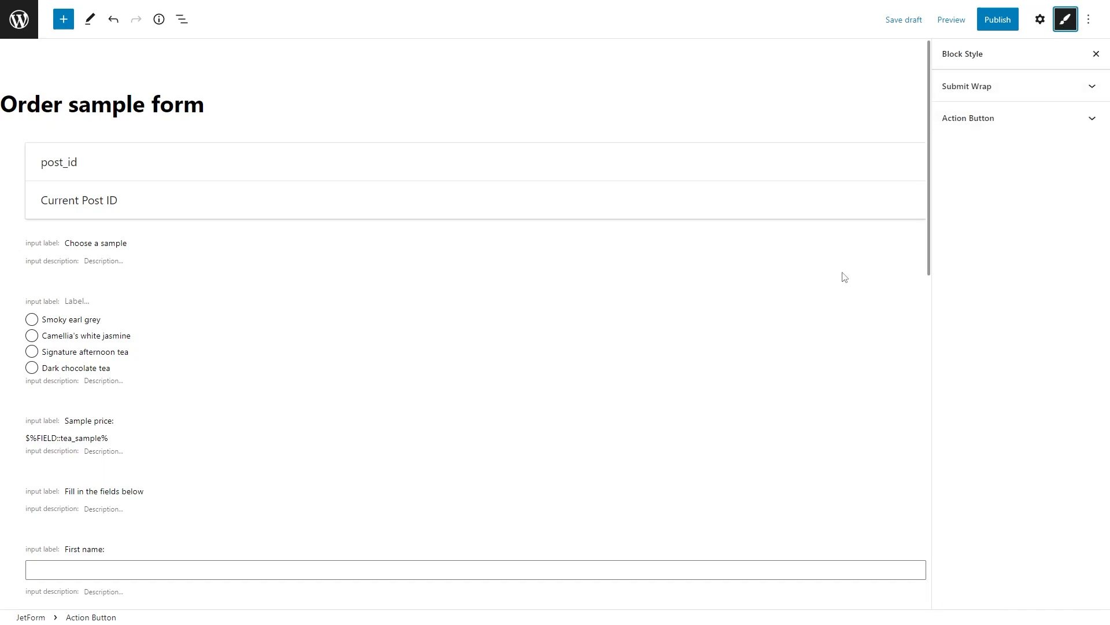
Step: Review the heading and radio field label styles, then publish the Order sample form
{"action": "left_click", "coordinate": [549, 270]}
{"action": "left_click", "coordinate": [1002, 115]}
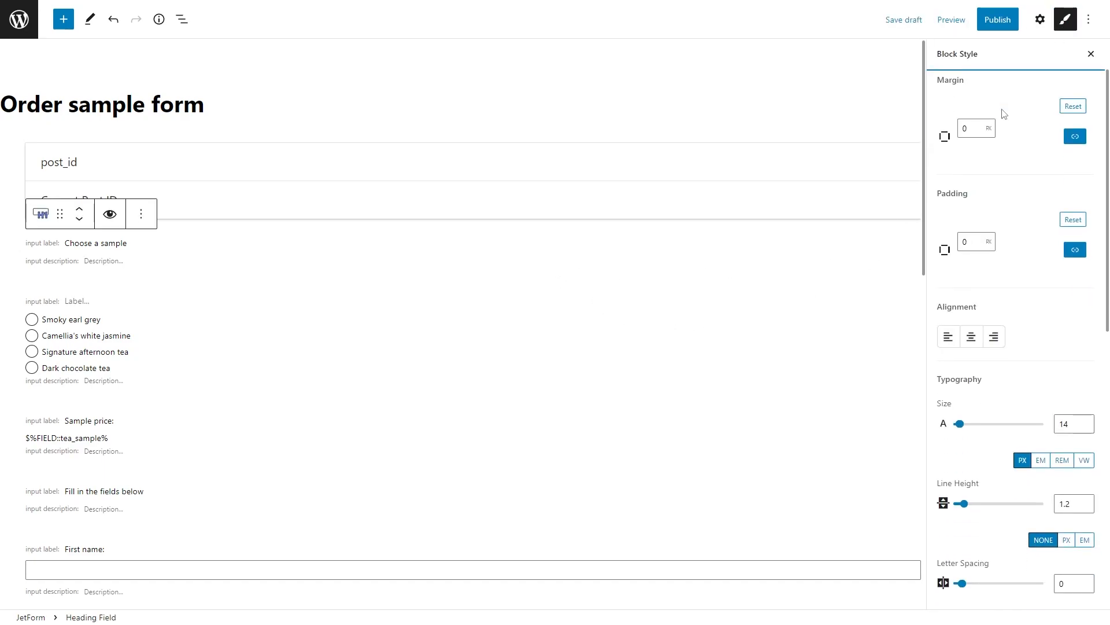
{"action": "left_click", "coordinate": [468, 332]}
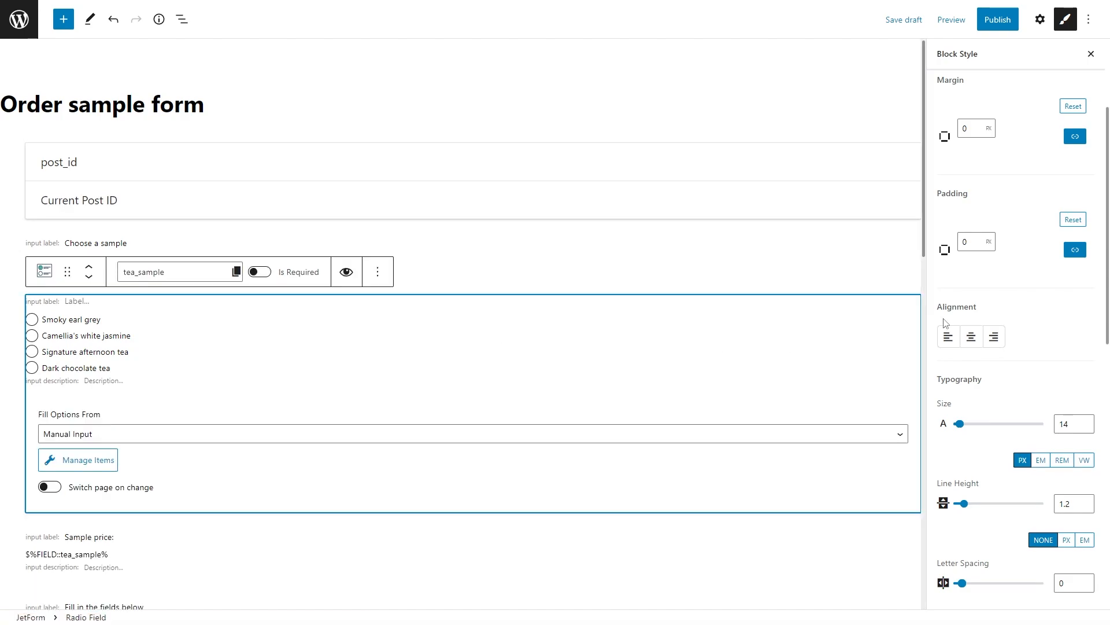
{"action": "scroll", "coordinate": [945, 322], "scroll_direction": "up", "scroll_amount": 3}
{"action": "left_click", "coordinate": [1028, 215]}
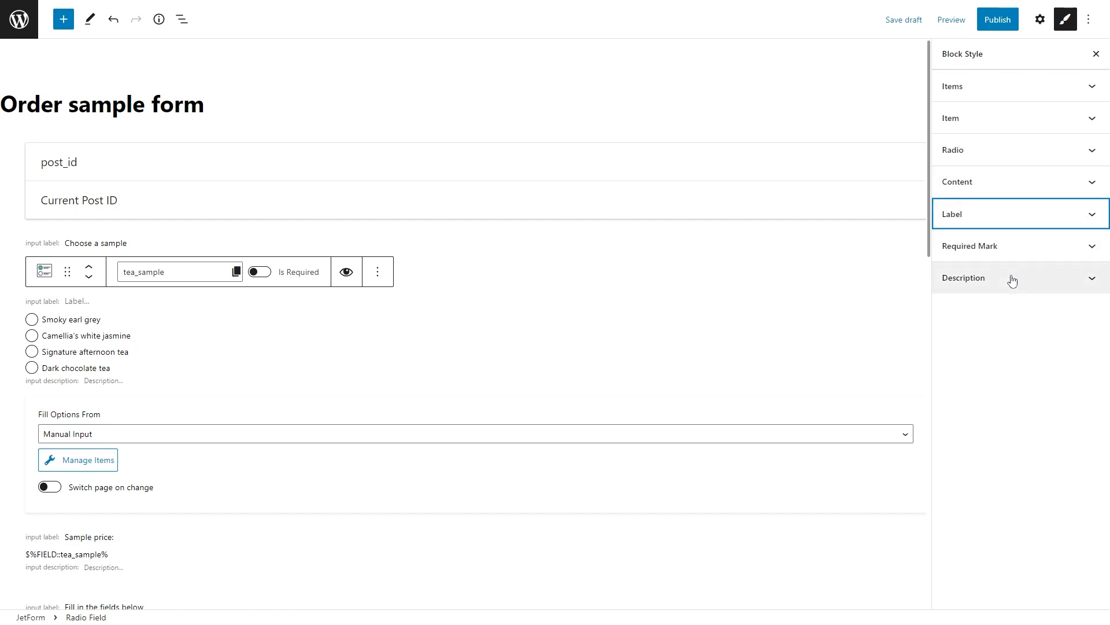
{"action": "left_click", "coordinate": [995, 20]}
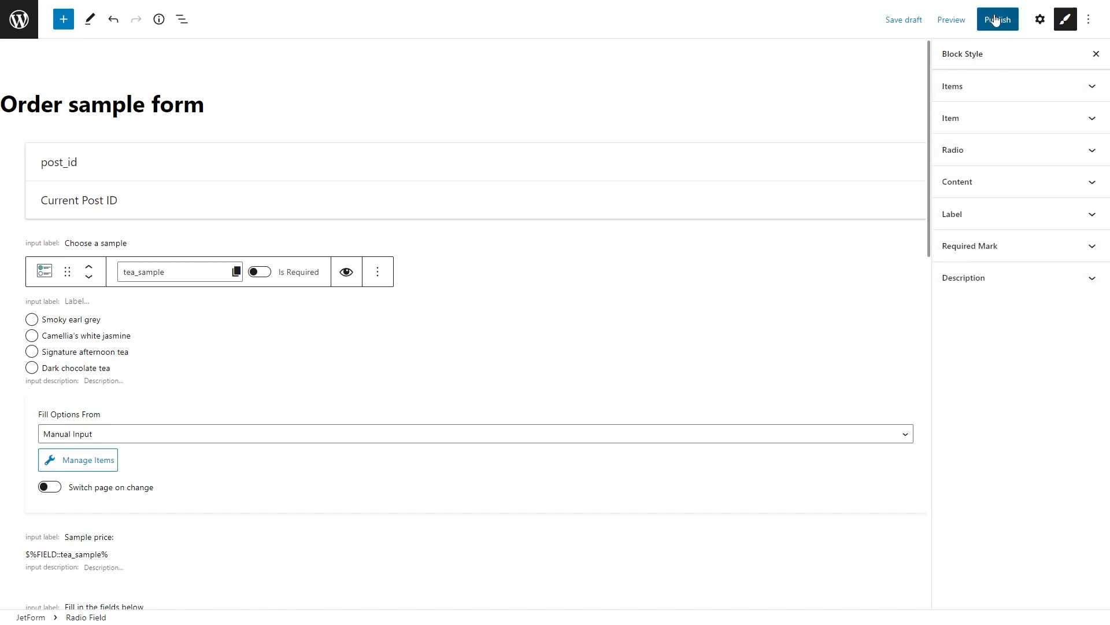
{"action": "left_click", "coordinate": [995, 21]}
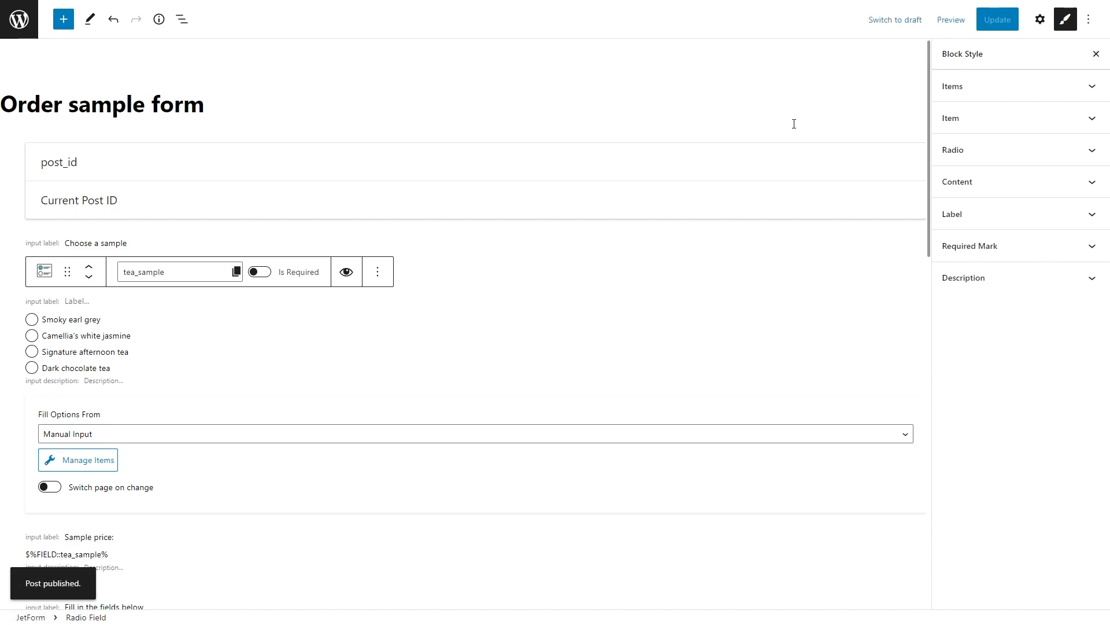
Step: Open the order samples page in Elementor from the All Pages list
{"action": "left_click", "coordinate": [19, 21]}
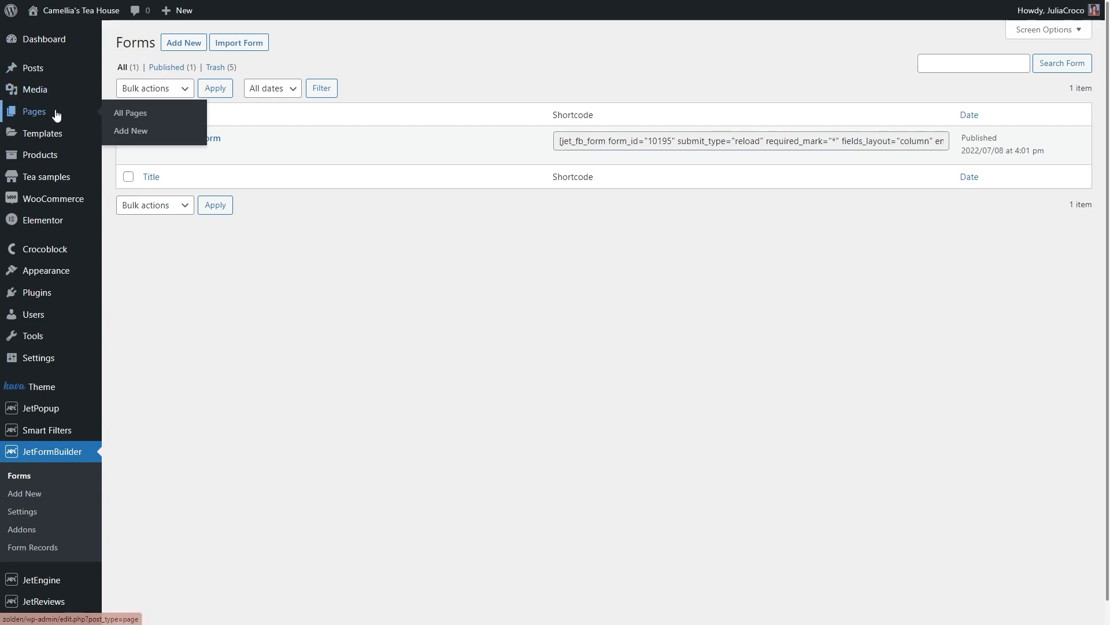
{"action": "left_click", "coordinate": [157, 118]}
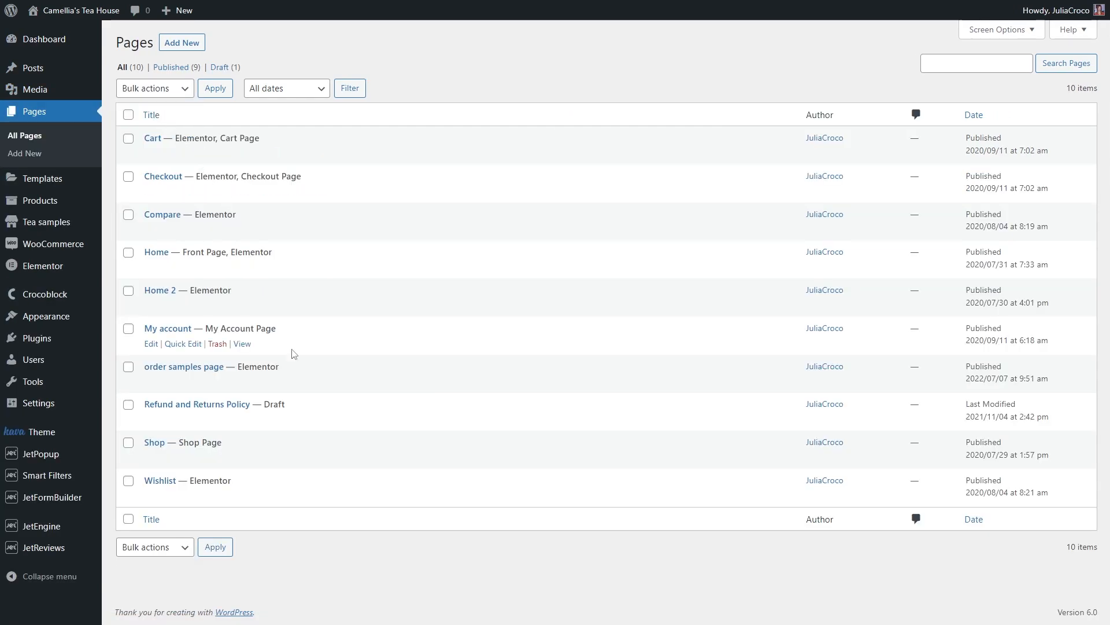
{"action": "left_click", "coordinate": [303, 382]}
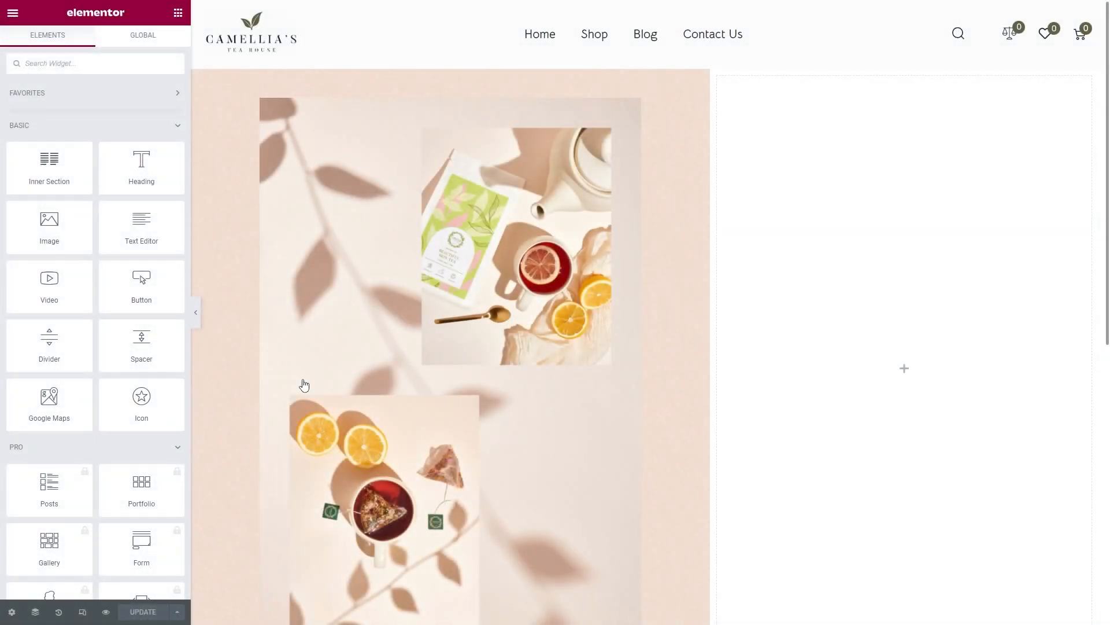
Step: Place a JetForm widget in the right column showing the Order sample form with Row fields layout
{"action": "type", "text": "jetform"}
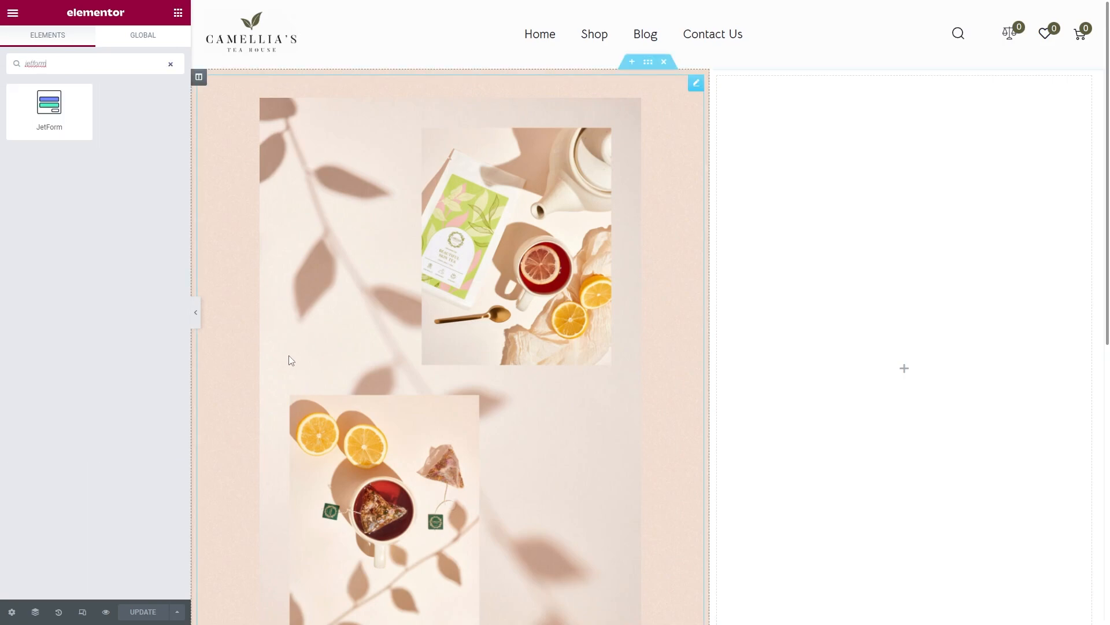
{"action": "left_click_drag", "start_coordinate": [61, 110], "coordinate": [909, 373]}
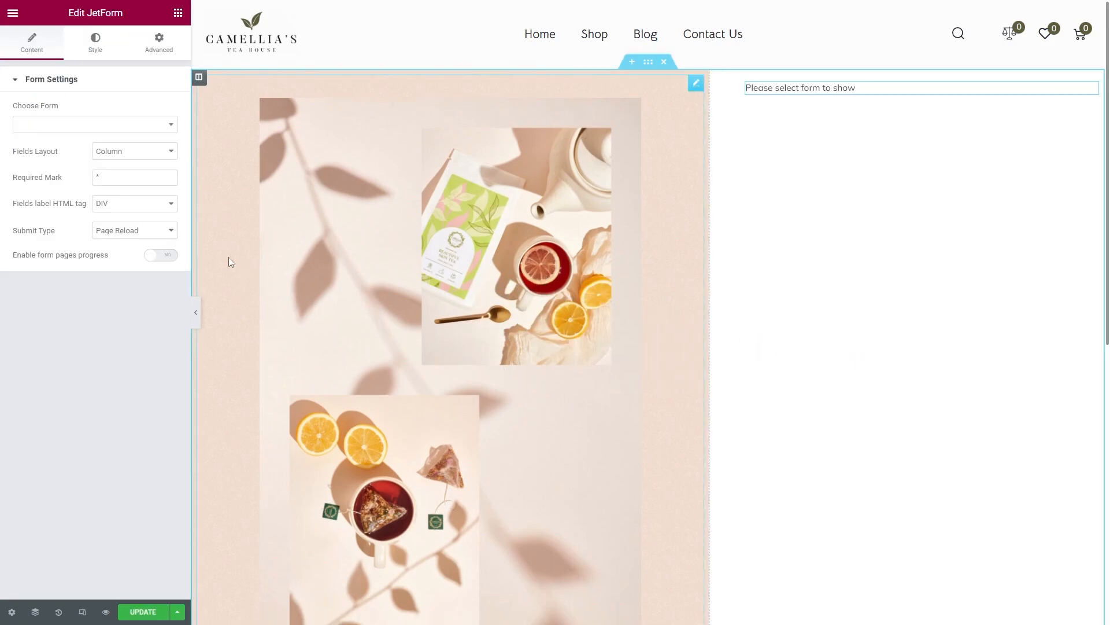
{"action": "left_click", "coordinate": [109, 124]}
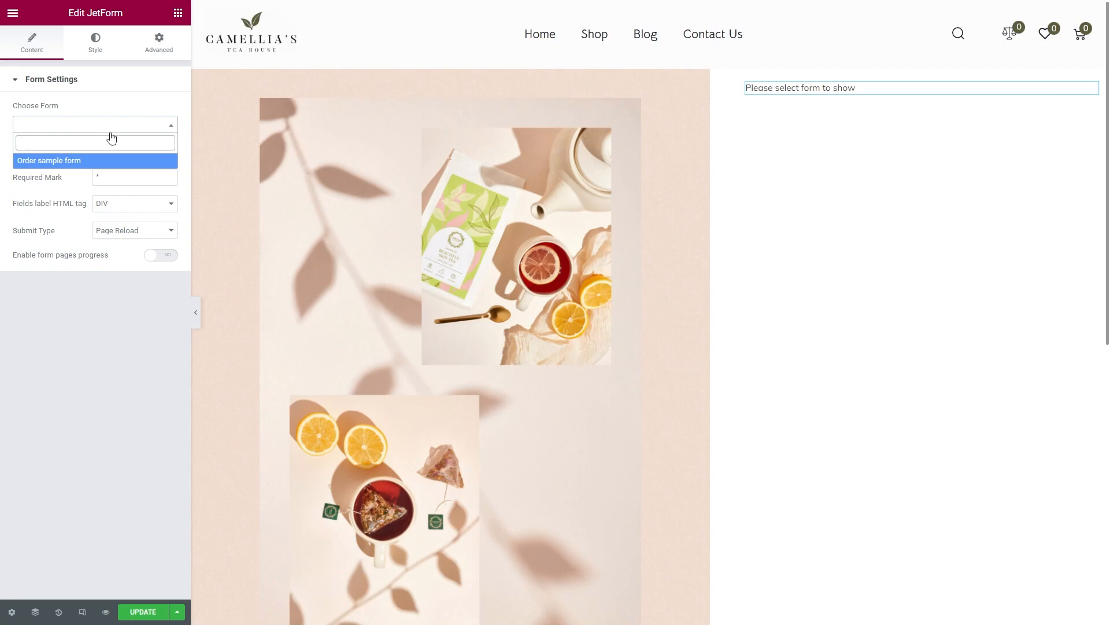
{"action": "left_click", "coordinate": [120, 162]}
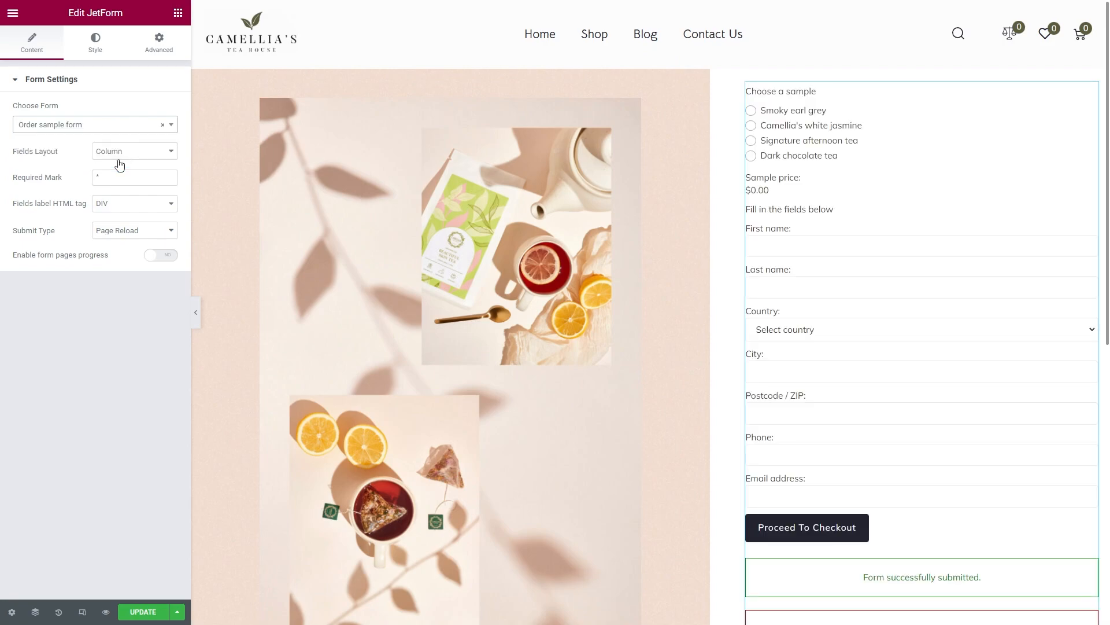
{"action": "left_click", "coordinate": [118, 152]}
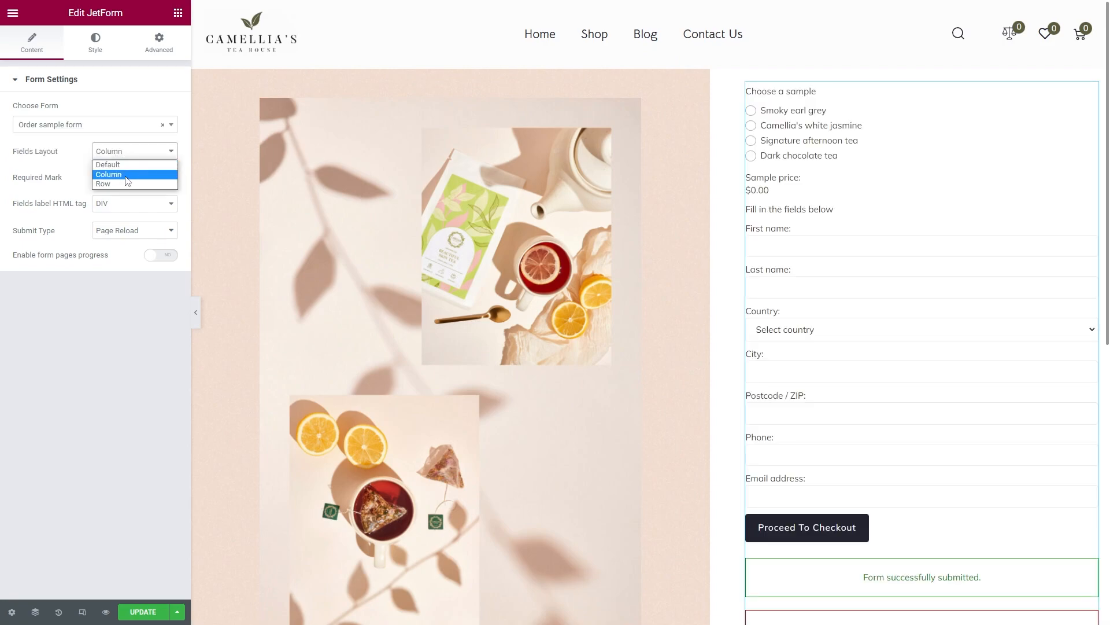
{"action": "left_click", "coordinate": [125, 183]}
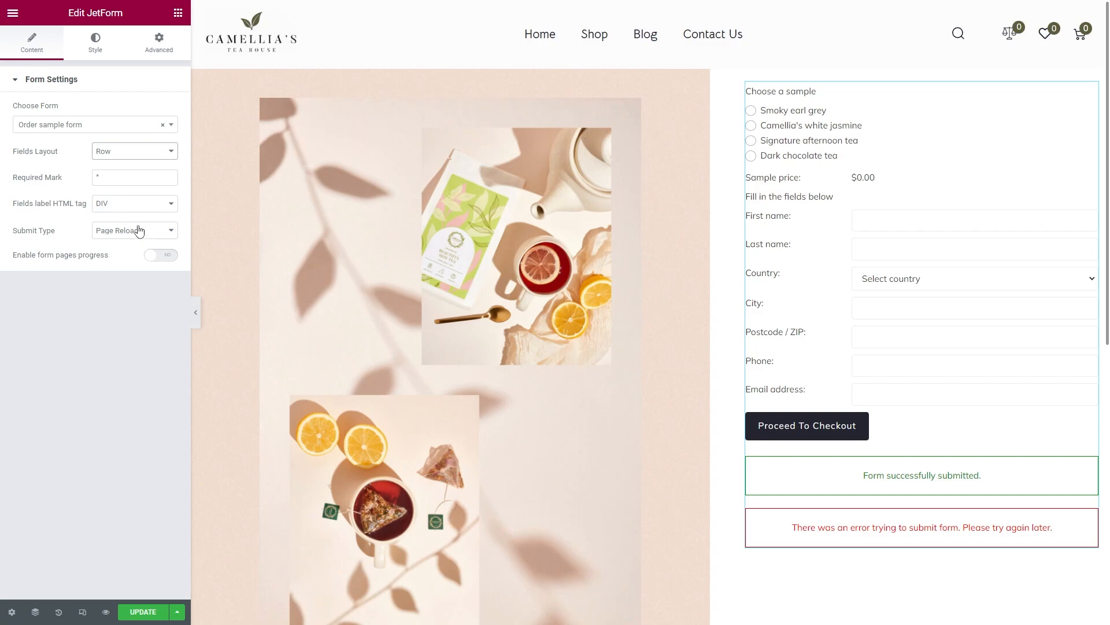
Step: Set the form row gap to 9 and the label top padding to 13
{"action": "left_click", "coordinate": [95, 44]}
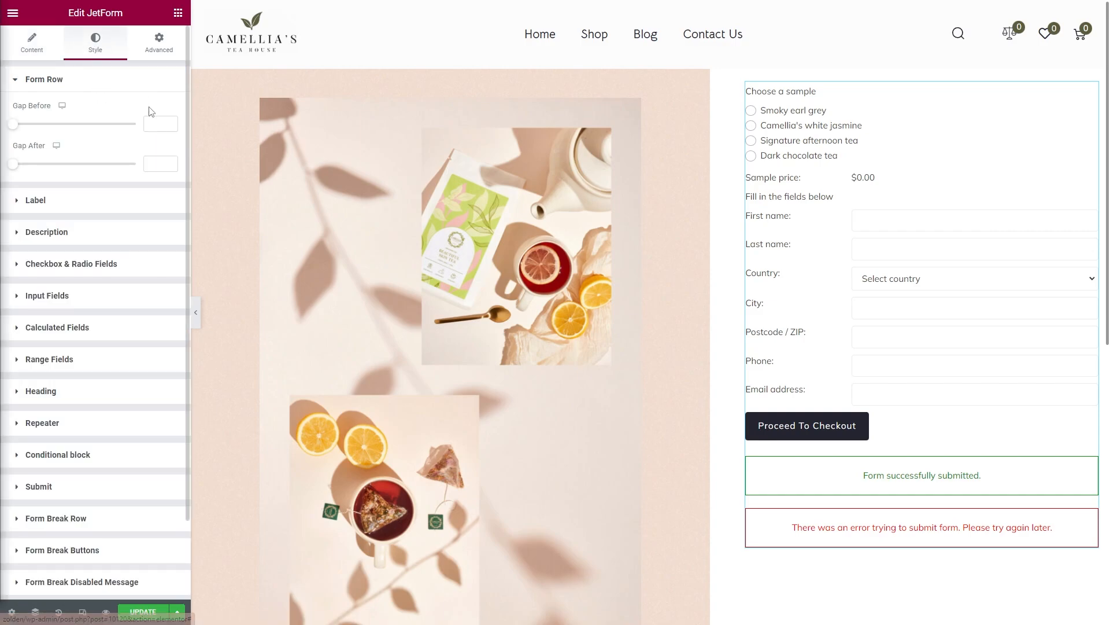
{"action": "type", "text": "9"}
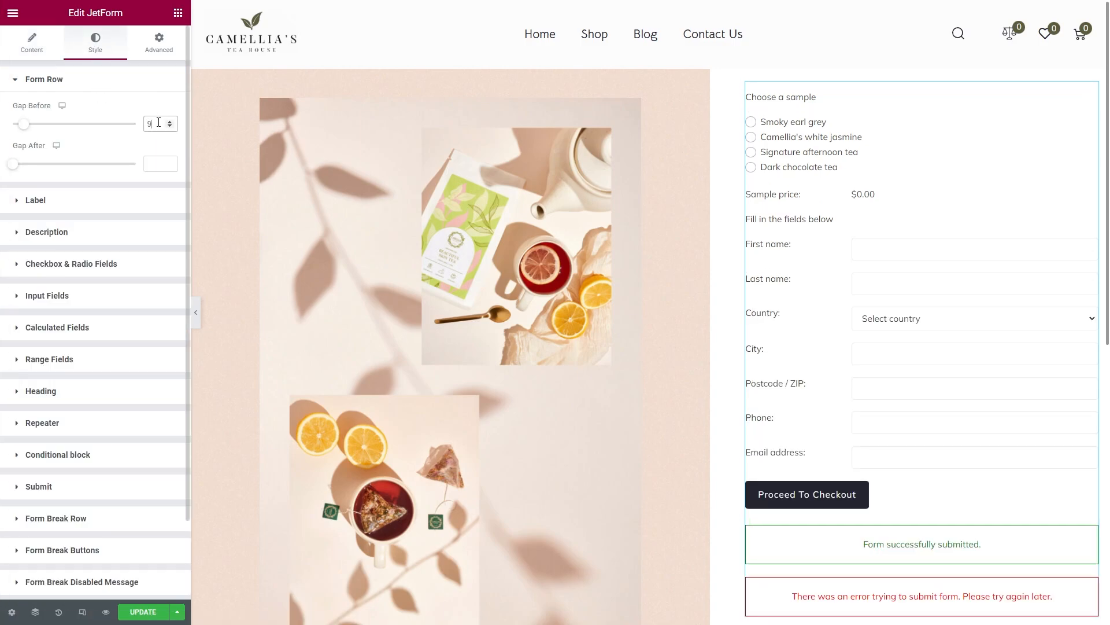
{"action": "left_click", "coordinate": [120, 87]}
{"action": "left_click", "coordinate": [116, 111]}
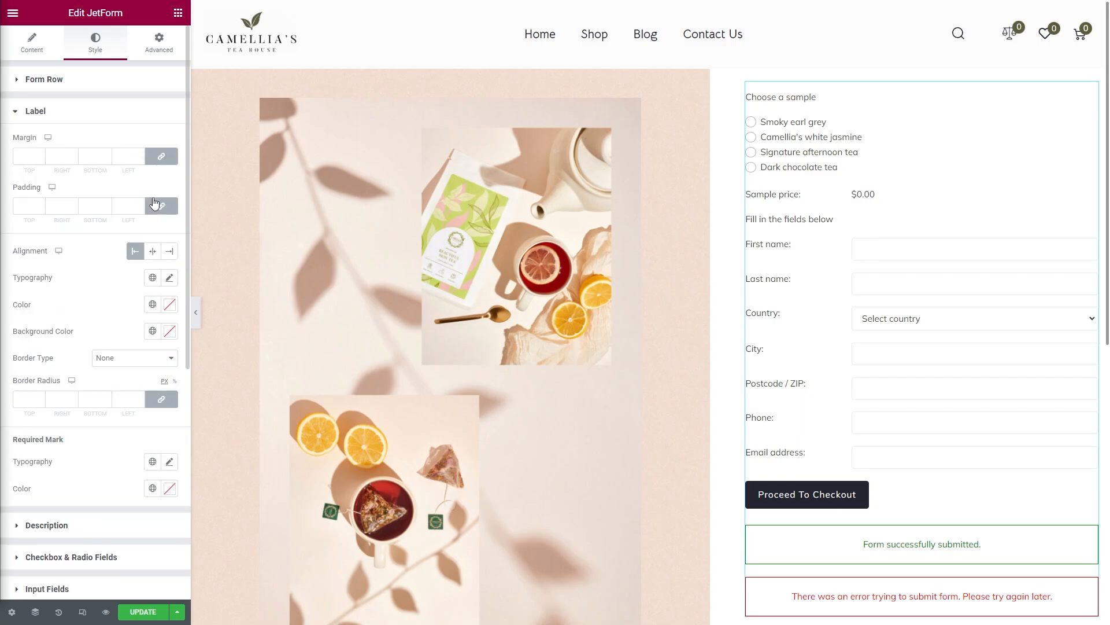
{"action": "left_click", "coordinate": [26, 206]}
{"action": "type", "text": "13"}
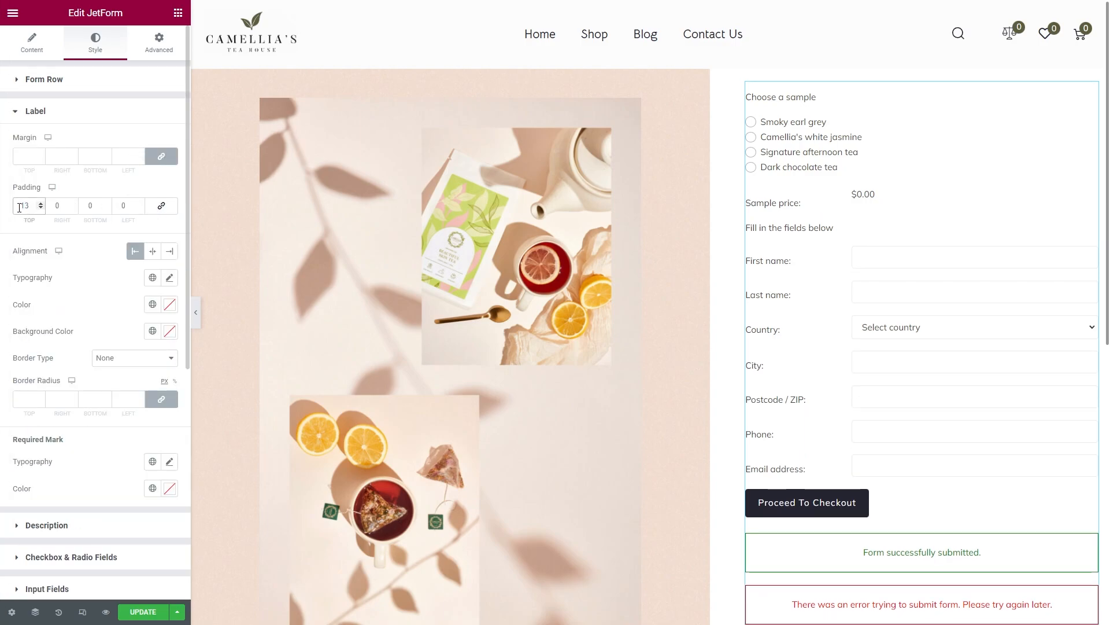
Step: Give the labels Bellota Text typography at 18 px, weight 600
{"action": "left_click", "coordinate": [169, 277]}
{"action": "left_click", "coordinate": [150, 337]}
{"action": "type", "text": "bello"}
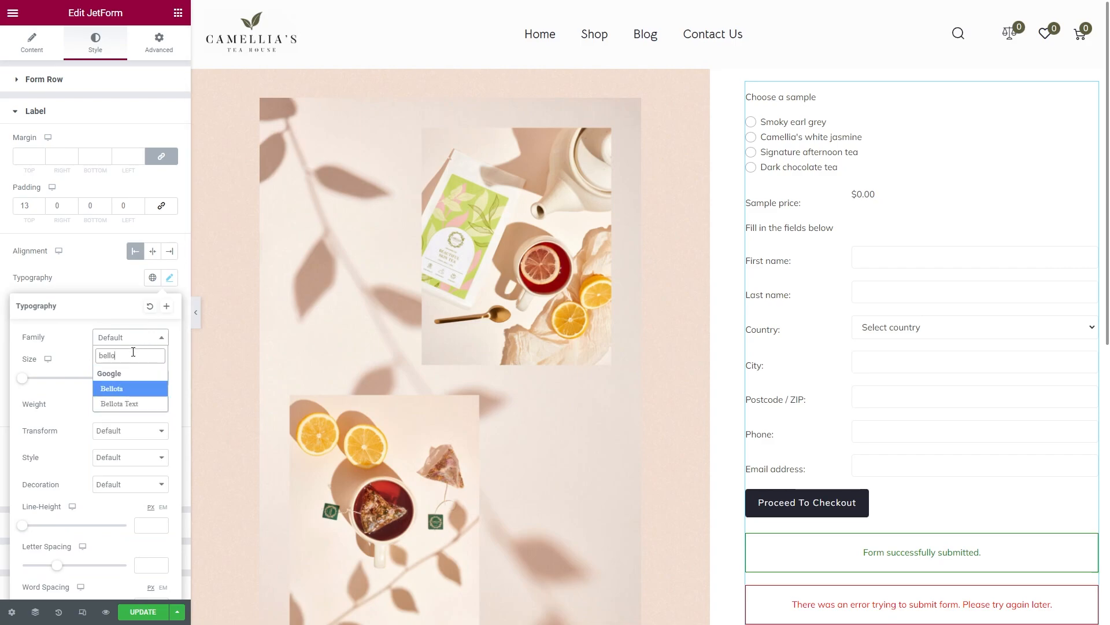
{"action": "left_click", "coordinate": [119, 403]}
{"action": "left_click", "coordinate": [141, 378]}
{"action": "type", "text": "18"}
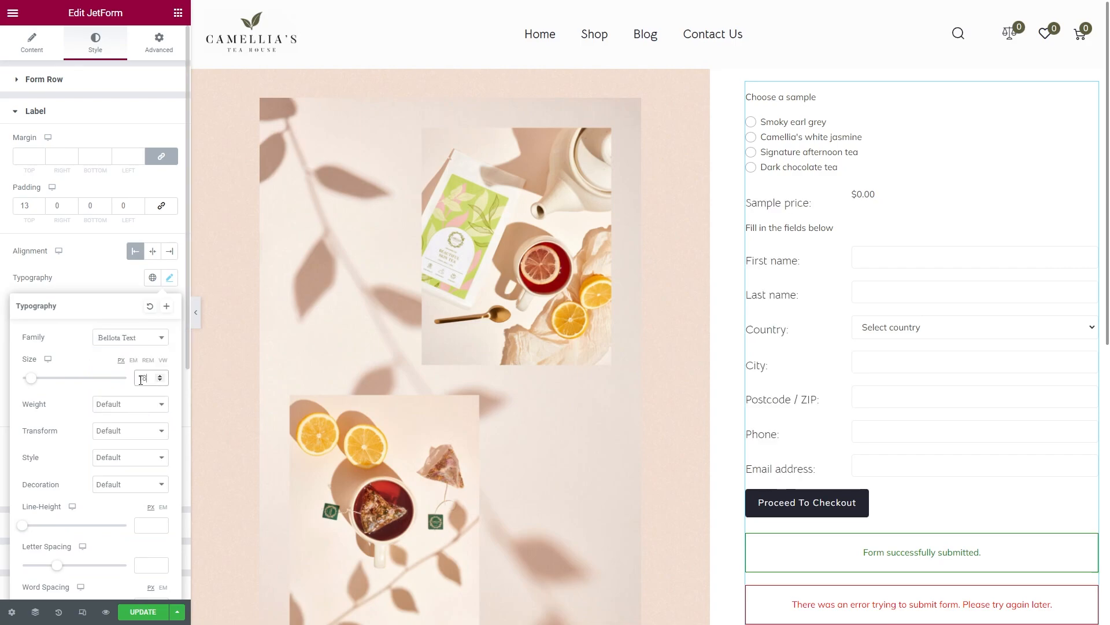
{"action": "left_click", "coordinate": [130, 403]}
{"action": "left_click", "coordinate": [141, 464]}
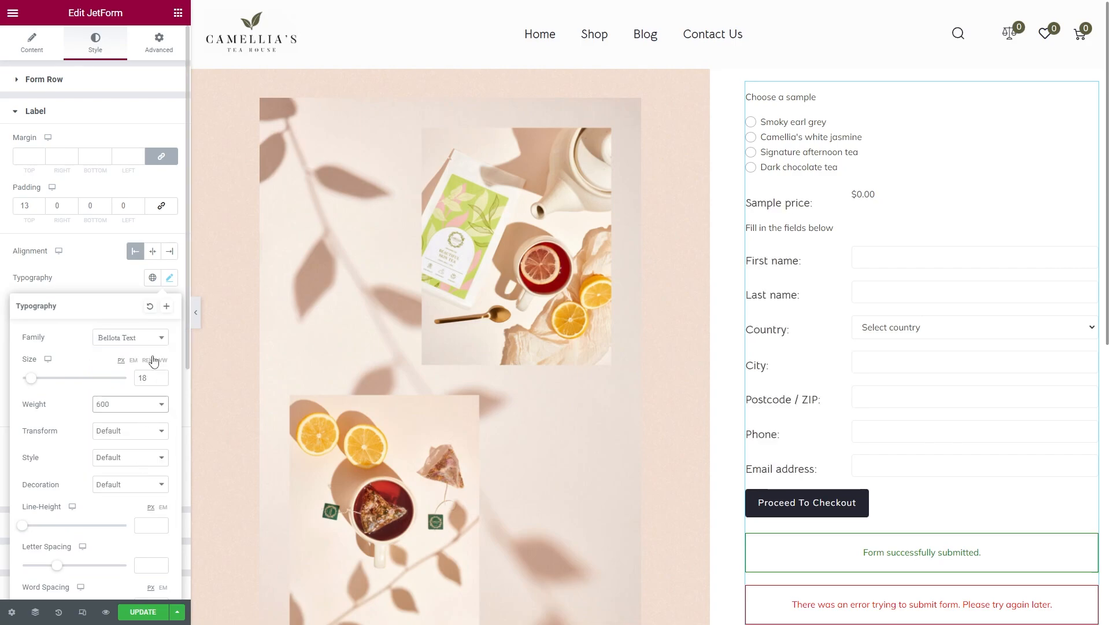
{"action": "left_click", "coordinate": [169, 279]}
Step: Set the checkbox and radio option font to Bellota Text and update the page
{"action": "left_click", "coordinate": [146, 554]}
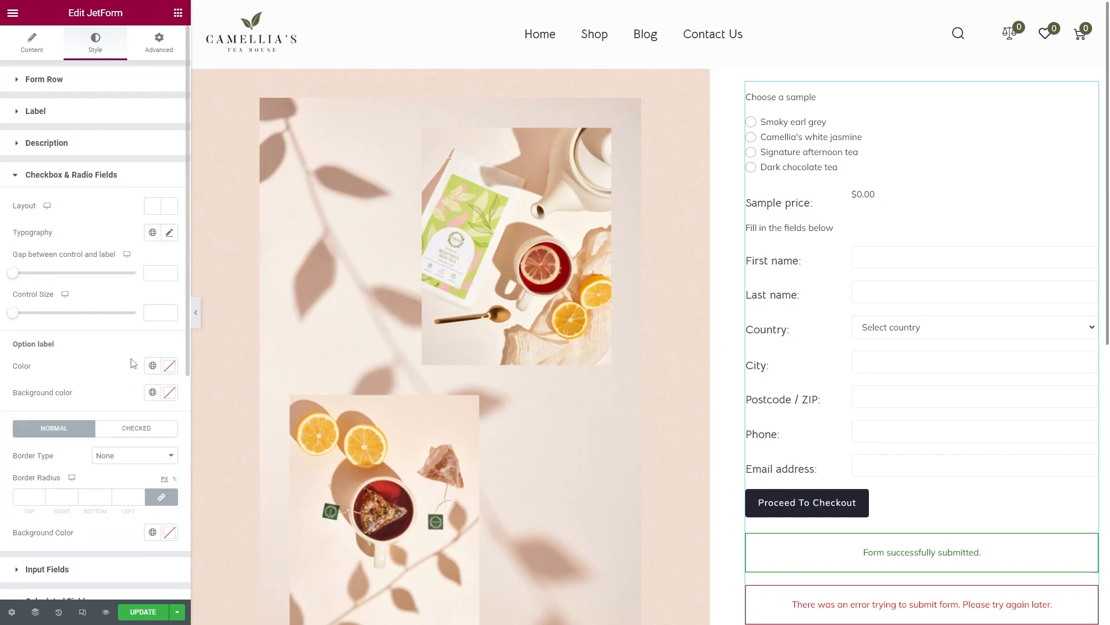
{"action": "left_click", "coordinate": [169, 232]}
{"action": "left_click", "coordinate": [131, 292]}
{"action": "type", "text": "bello"}
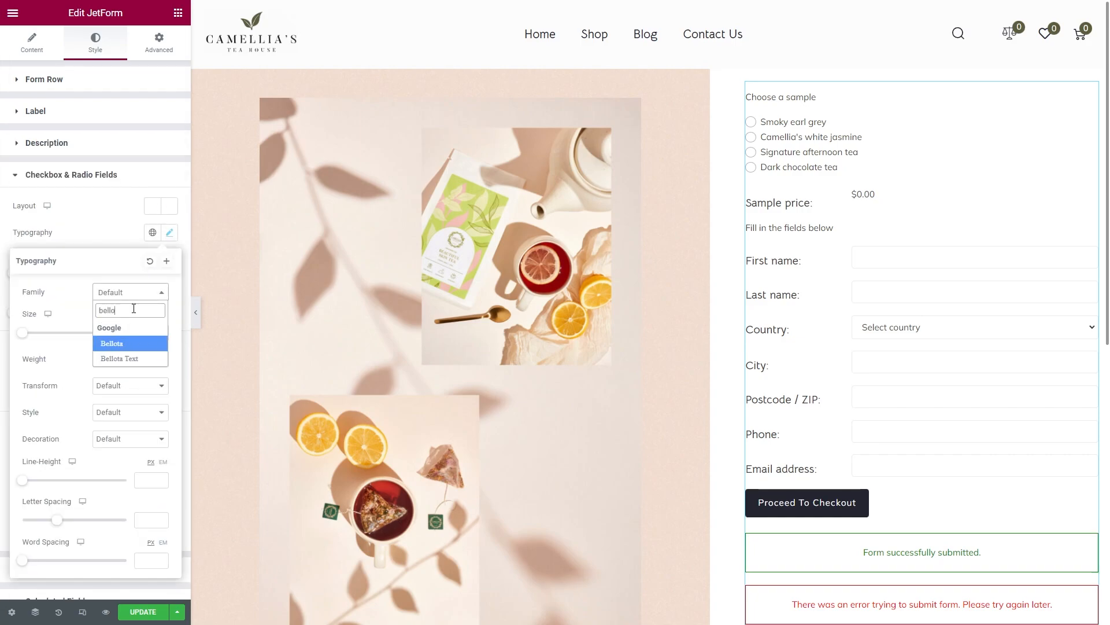
{"action": "left_click", "coordinate": [140, 363]}
{"action": "left_click", "coordinate": [139, 359]}
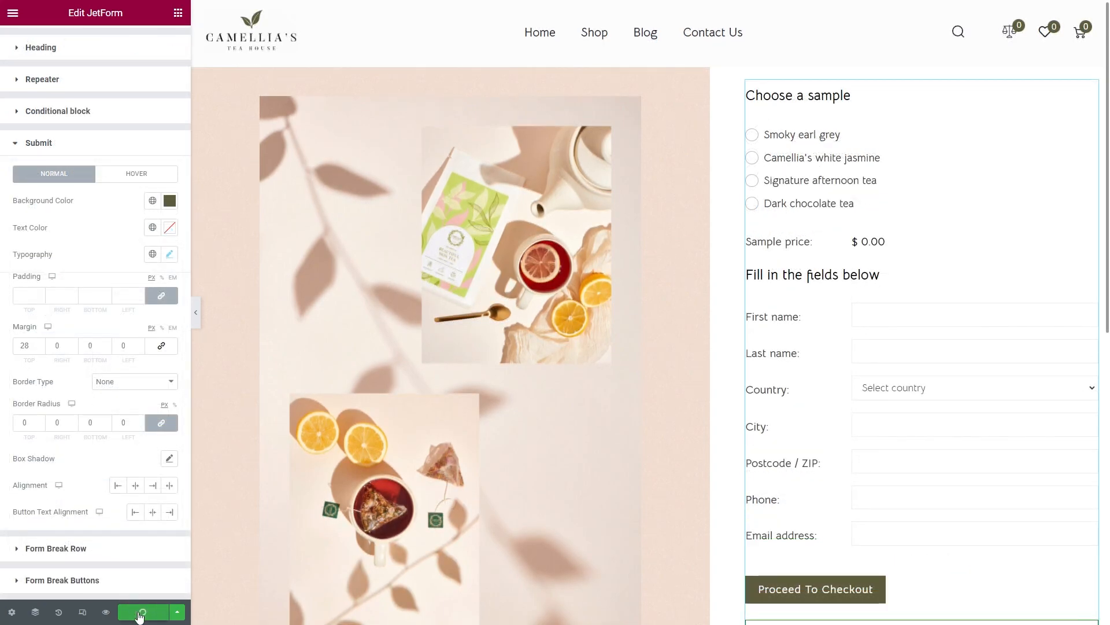
{"action": "left_click", "coordinate": [142, 612]}
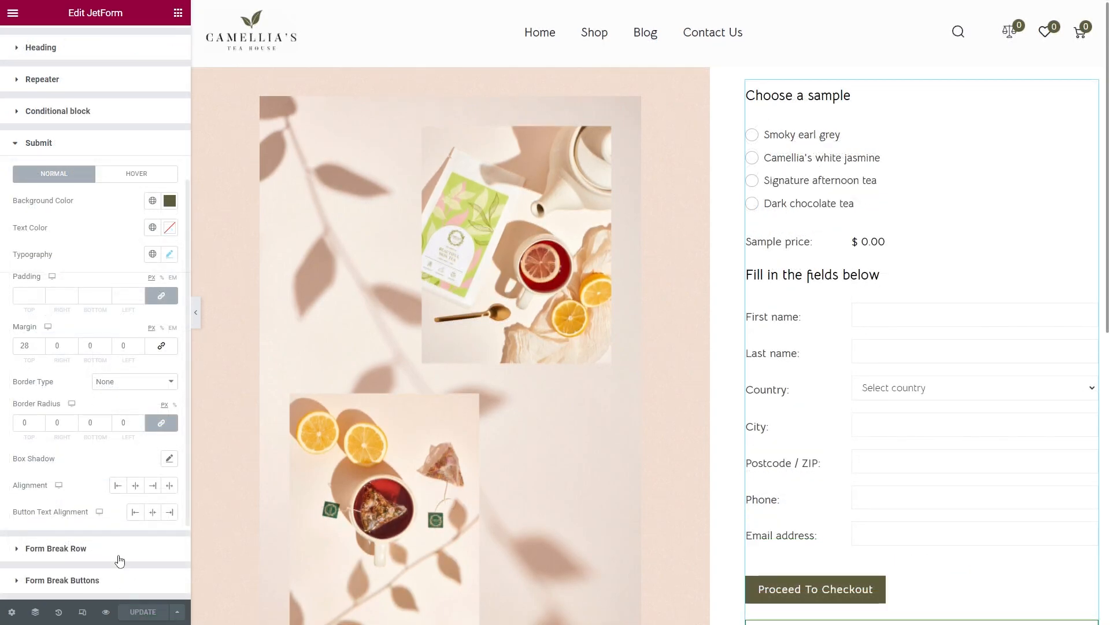
{"action": "left_click", "coordinate": [19, 14]}
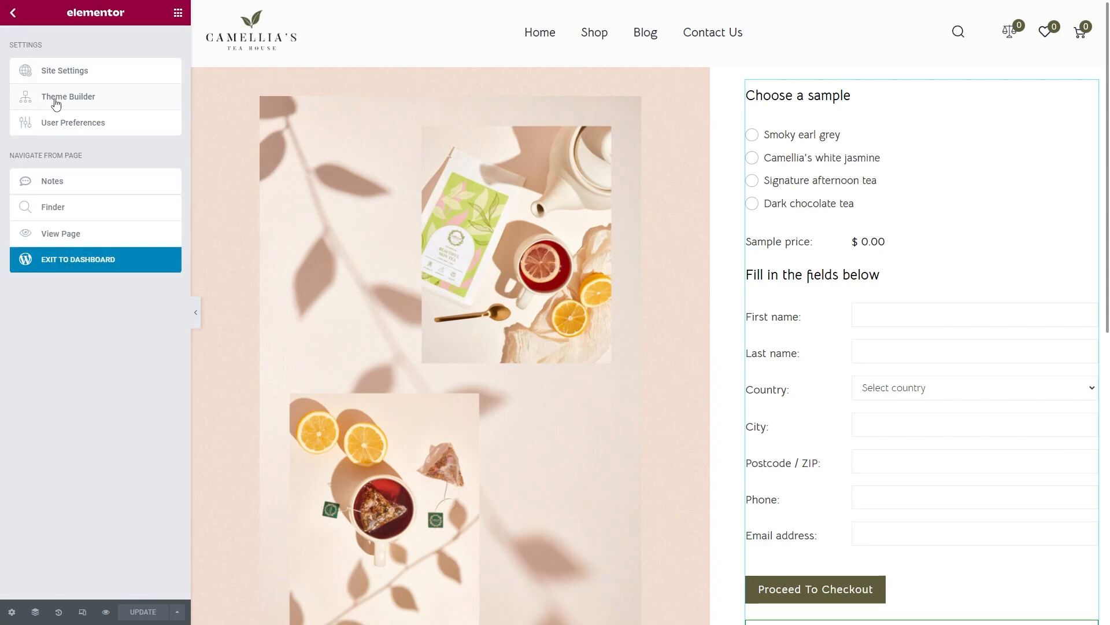
Step: Visit the live site's Order Samples page and choose Signature afternoon tea as the sample
{"action": "left_click", "coordinate": [112, 261]}
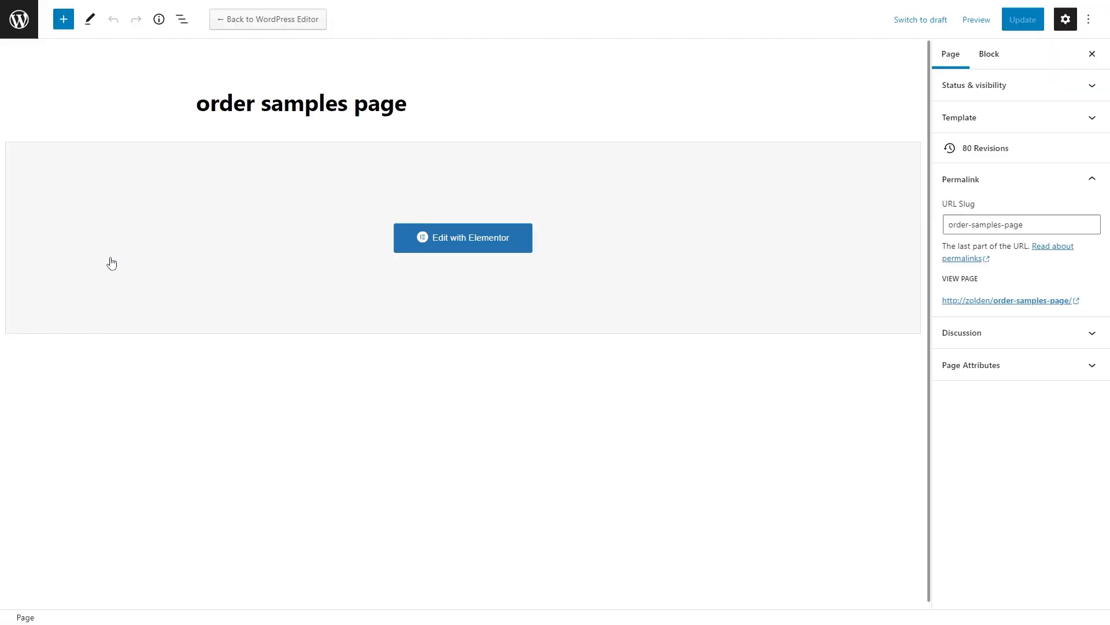
{"action": "left_click", "coordinate": [25, 24]}
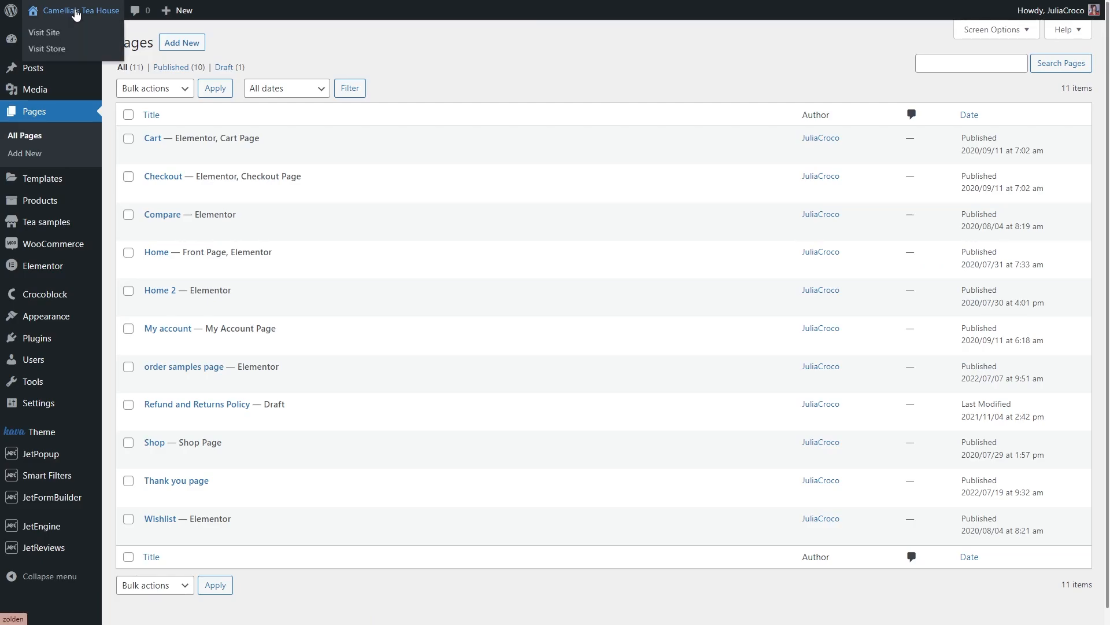
{"action": "left_click", "coordinate": [87, 11]}
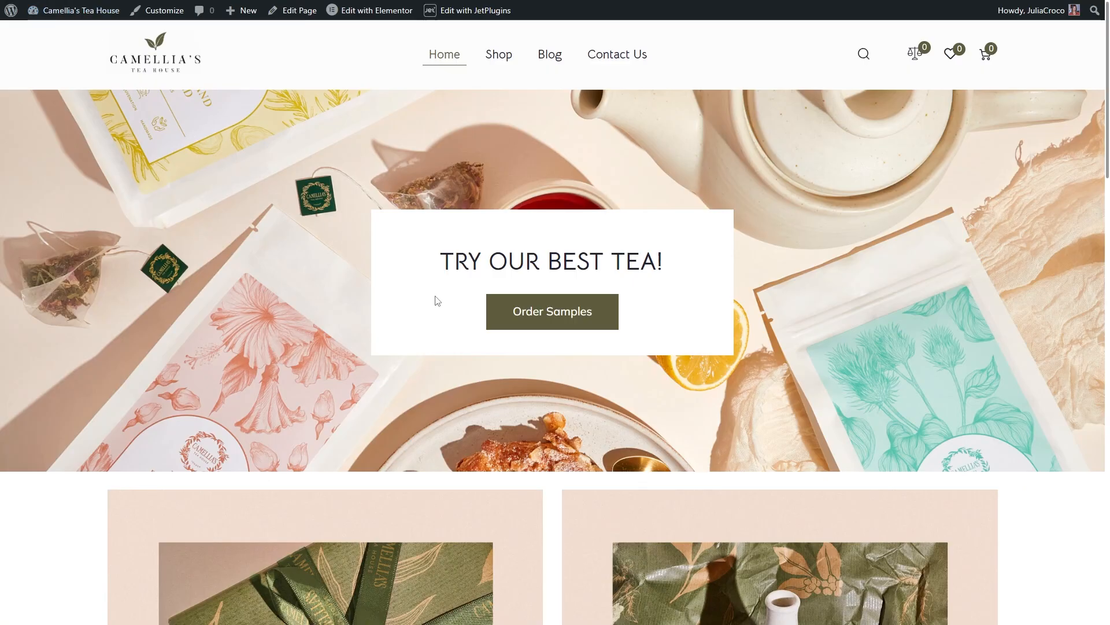
{"action": "left_click", "coordinate": [553, 315]}
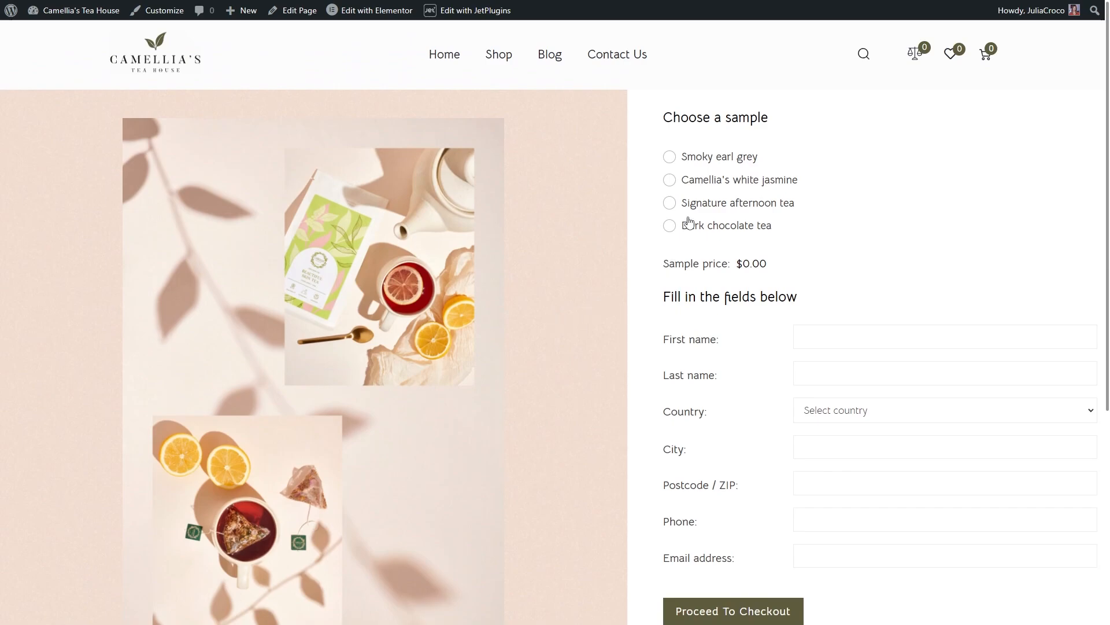
{"action": "left_click", "coordinate": [691, 205]}
Step: Enter the customer's first and last name and pick Ukraina as the country
{"action": "left_click", "coordinate": [823, 336]}
{"action": "left_click", "coordinate": [828, 372]}
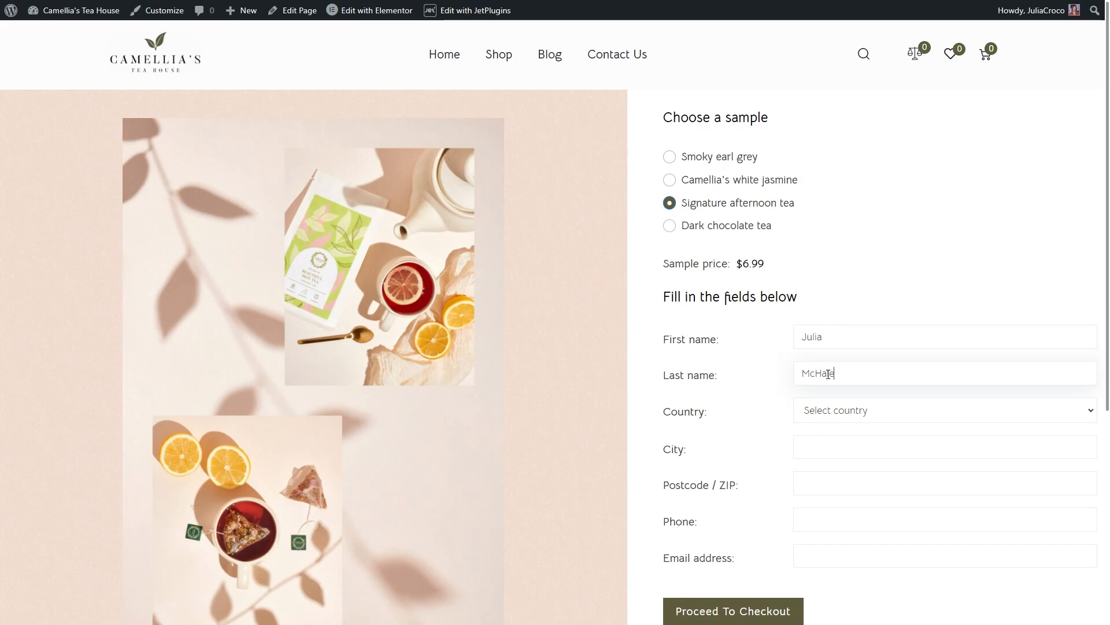
{"action": "left_click", "coordinate": [837, 414]}
{"action": "type", "text": "uk"}
{"action": "left_click", "coordinate": [837, 391]}
Step: Fill in the customer's city, postcode, phone number and e-mail address
{"action": "left_click", "coordinate": [836, 438]}
{"action": "type", "text": "Kyiv"}
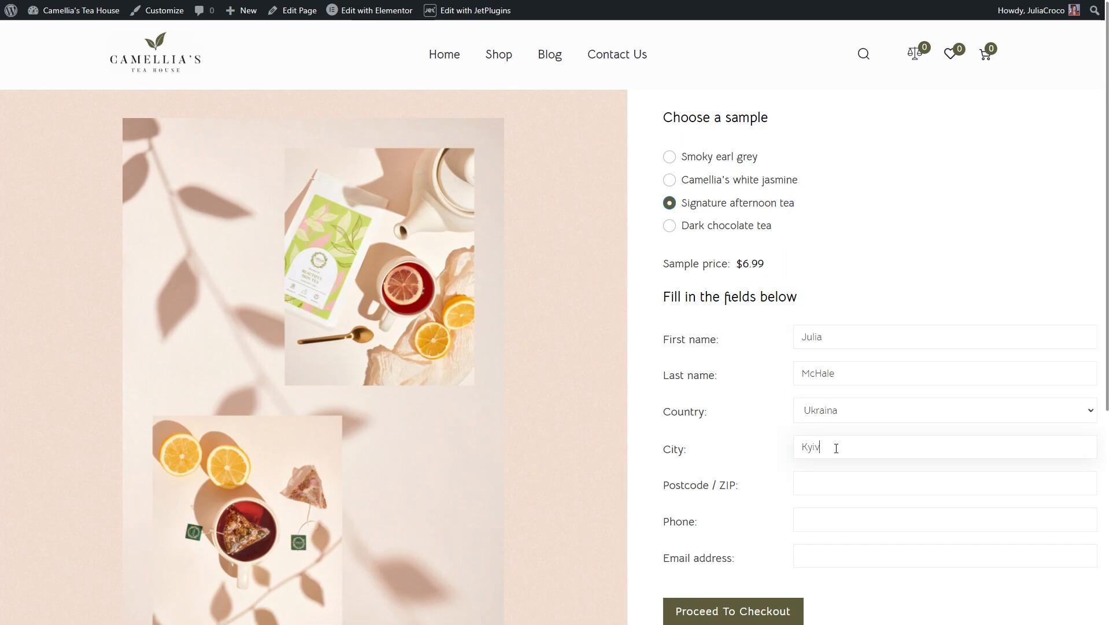
{"action": "left_click", "coordinate": [835, 481]}
{"action": "type", "text": "254621"}
{"action": "left_click", "coordinate": [838, 519]}
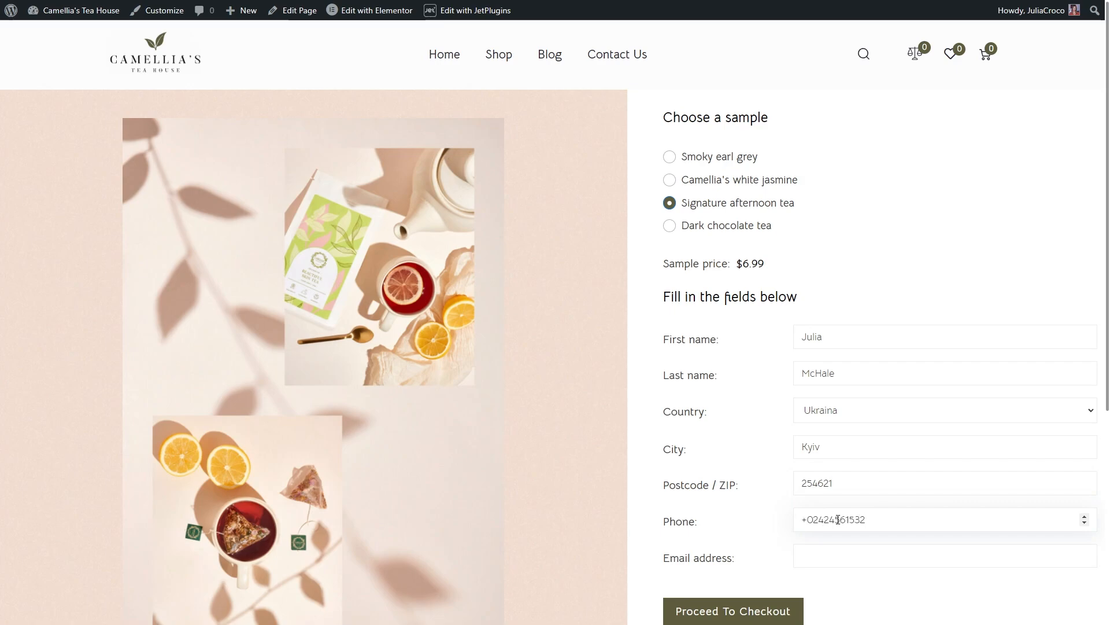
{"action": "left_click", "coordinate": [840, 555]}
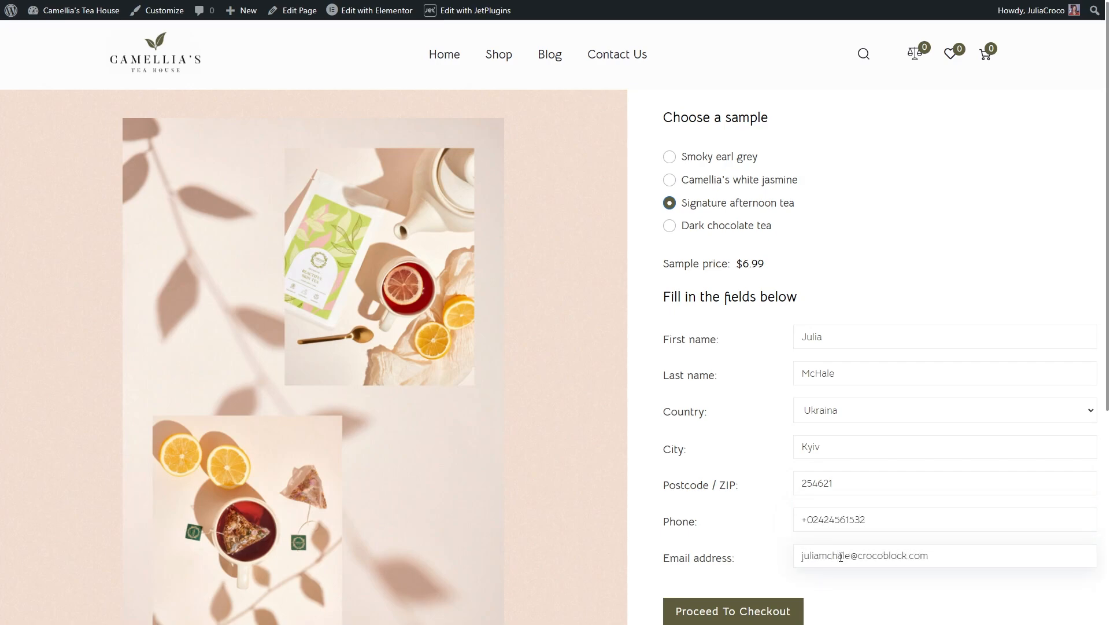
{"action": "scroll", "coordinate": [841, 556], "scroll_direction": "down", "scroll_amount": 1}
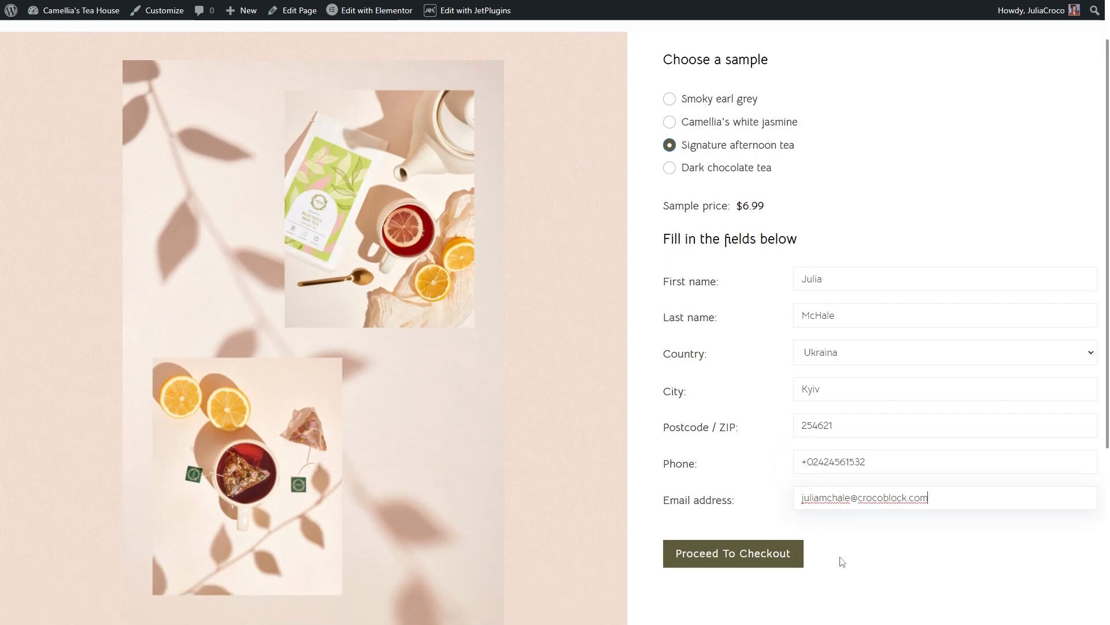
Step: Proceed to checkout, keep shipping to the billing address, and place the $6.99 Signature afternoon tea order
{"action": "left_click", "coordinate": [729, 554]}
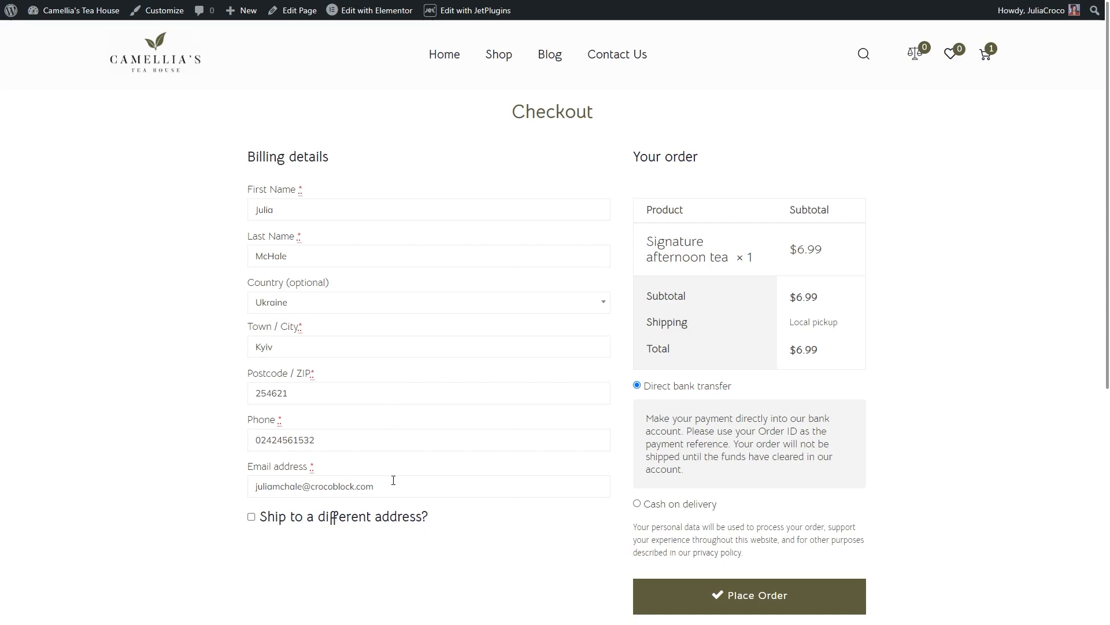
{"action": "scroll", "coordinate": [393, 479], "scroll_direction": "down", "scroll_amount": 2}
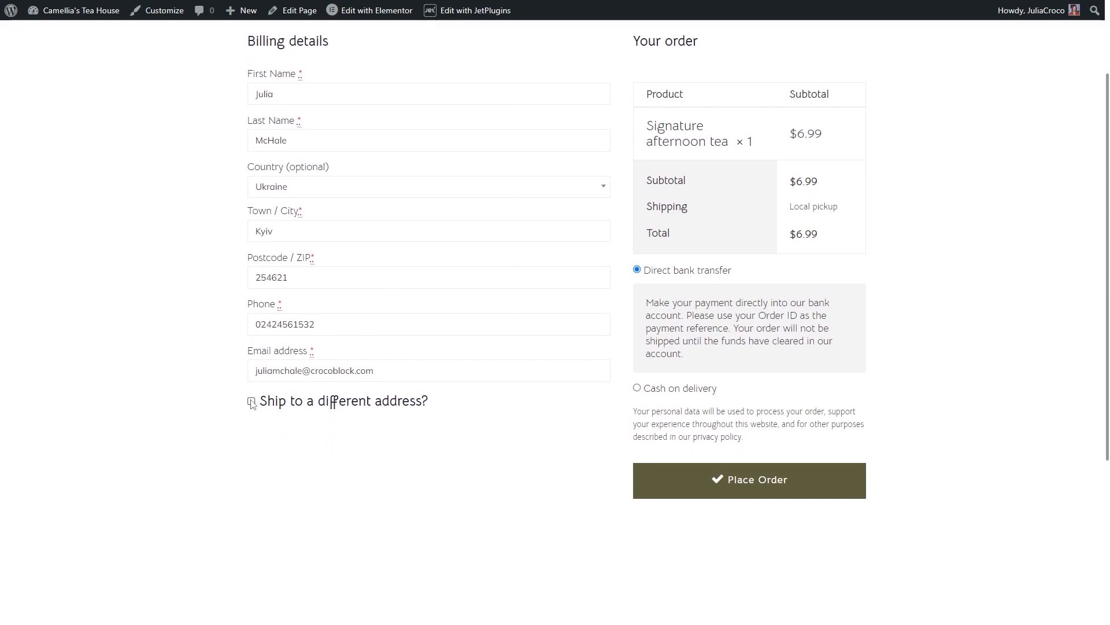
{"action": "left_click", "coordinate": [251, 401]}
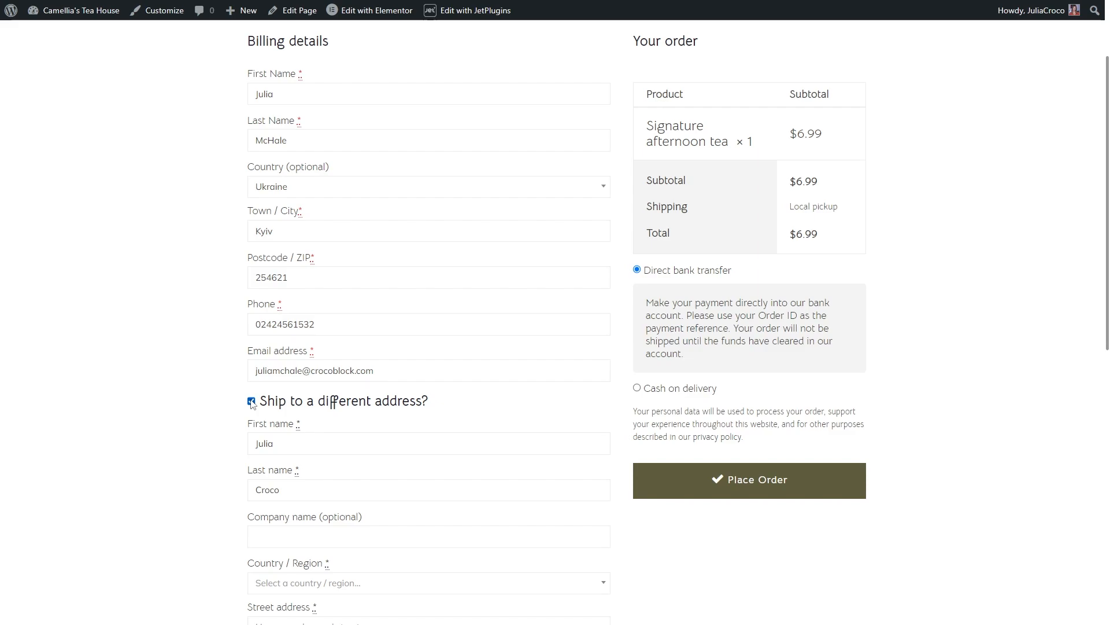
{"action": "left_click", "coordinate": [252, 402]}
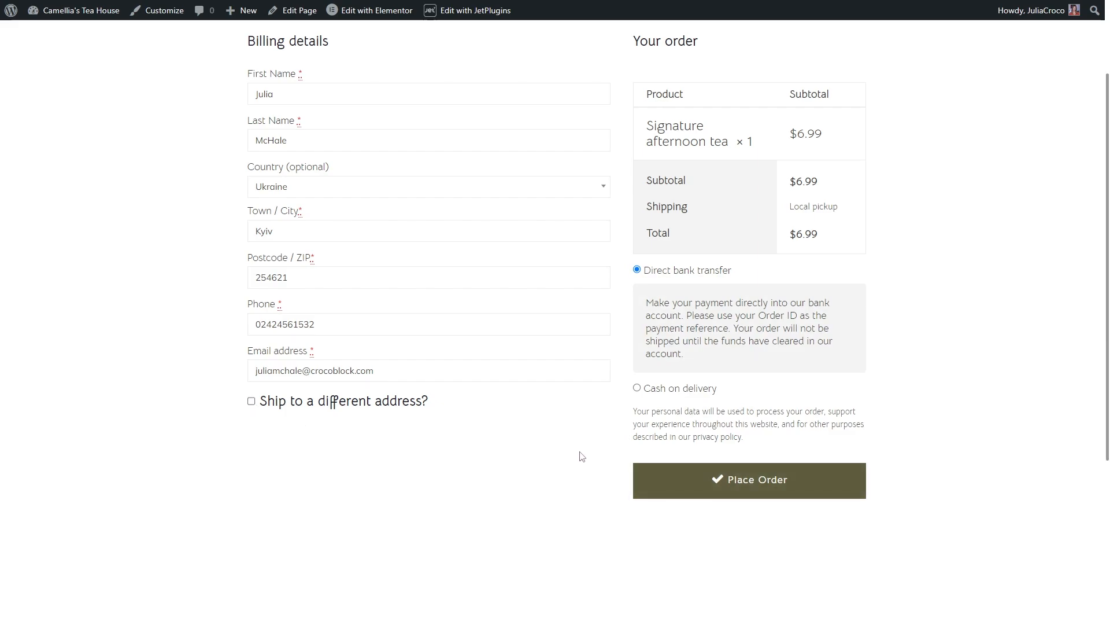
{"action": "left_click", "coordinate": [739, 484]}
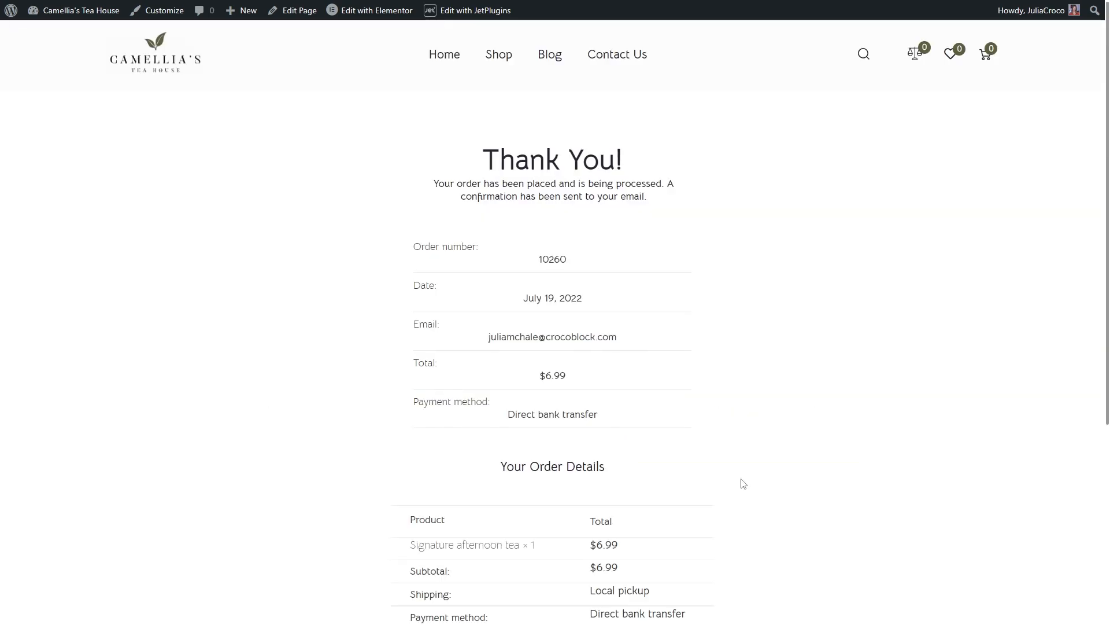